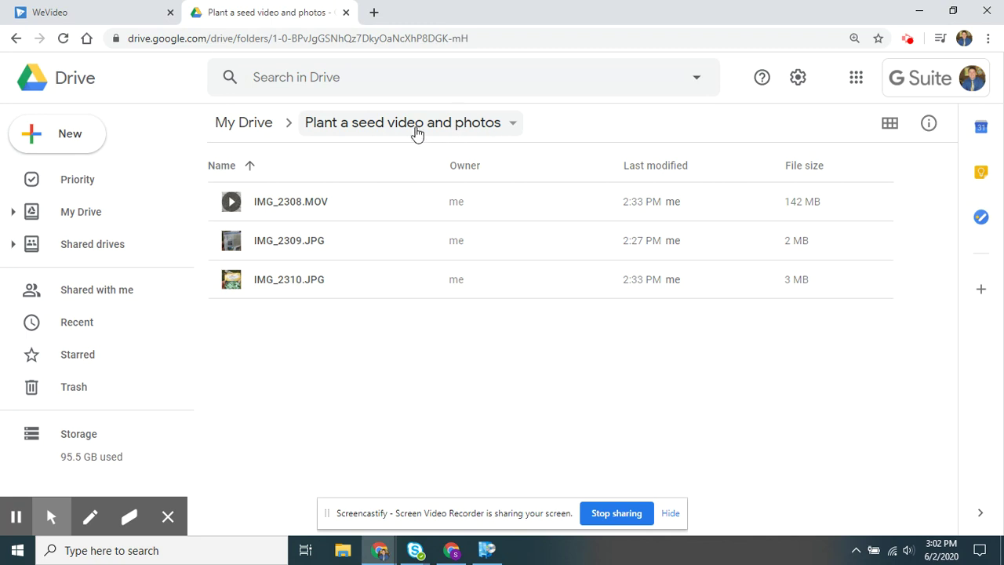
# Switch to WeVideo and set up a new project titled "Seeds" with the Personal project type.
pyautogui.click(85, 16)
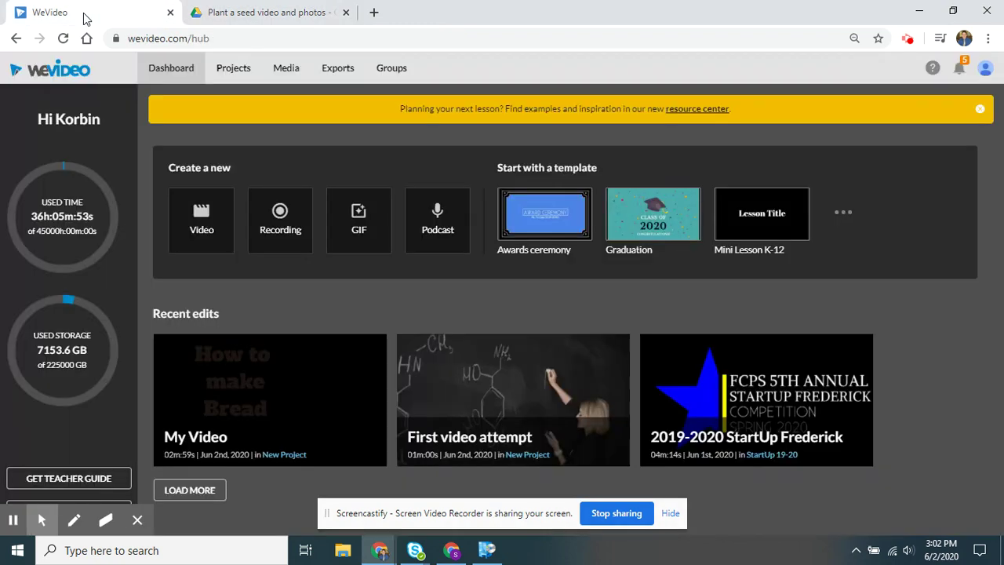
pyautogui.click(234, 69)
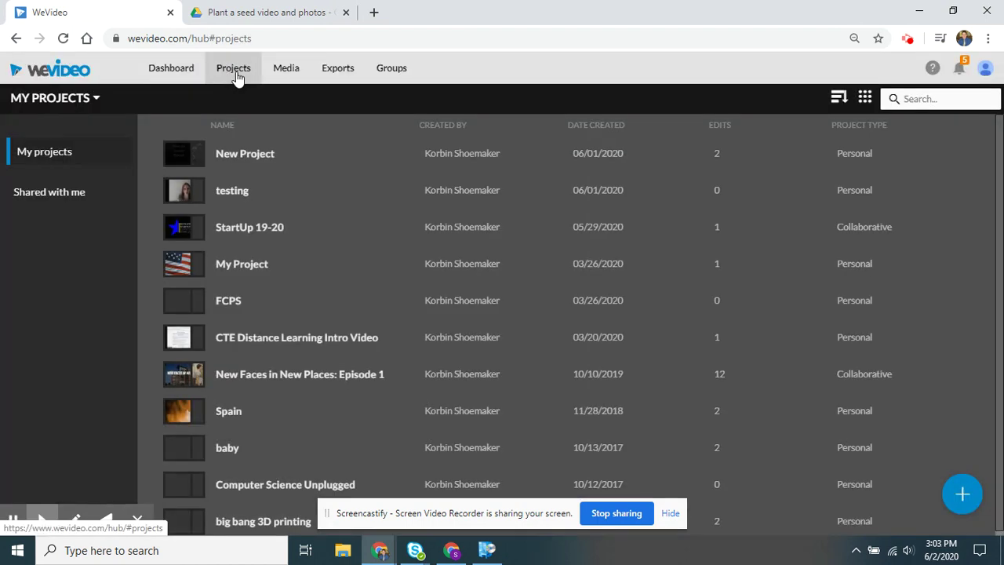
pyautogui.click(963, 494)
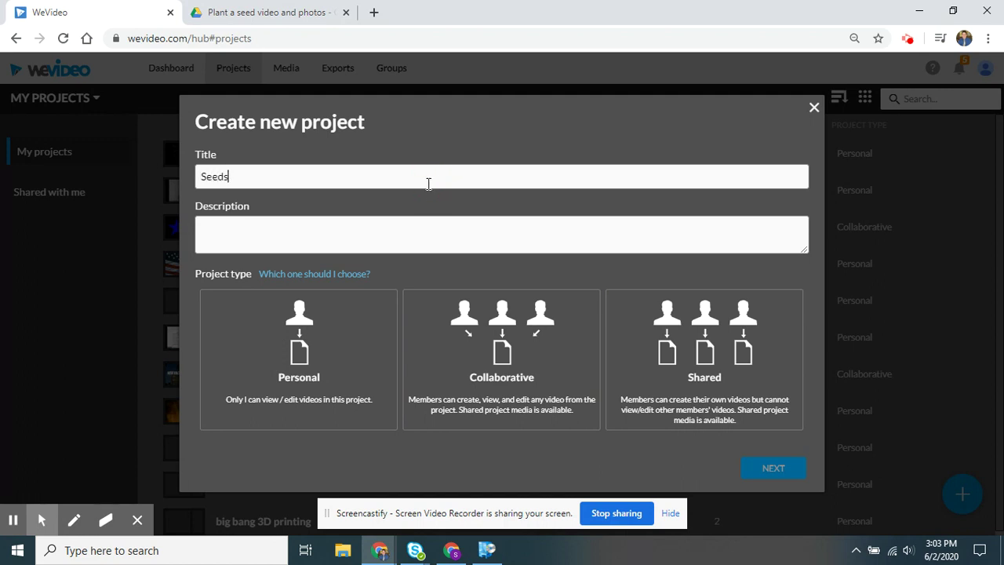
pyautogui.click(314, 345)
pyautogui.click(690, 363)
pyautogui.click(502, 345)
pyautogui.click(372, 325)
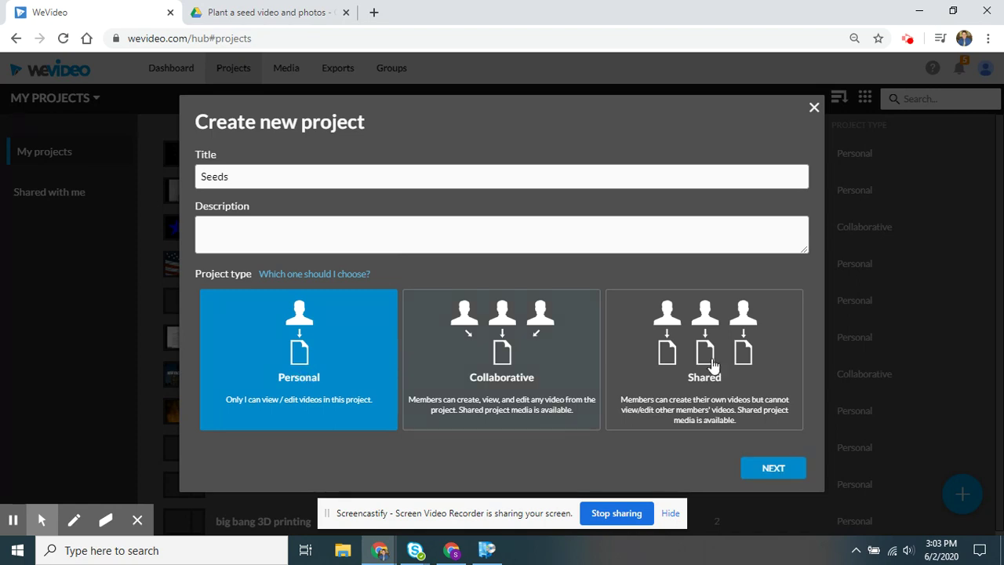
pyautogui.click(775, 469)
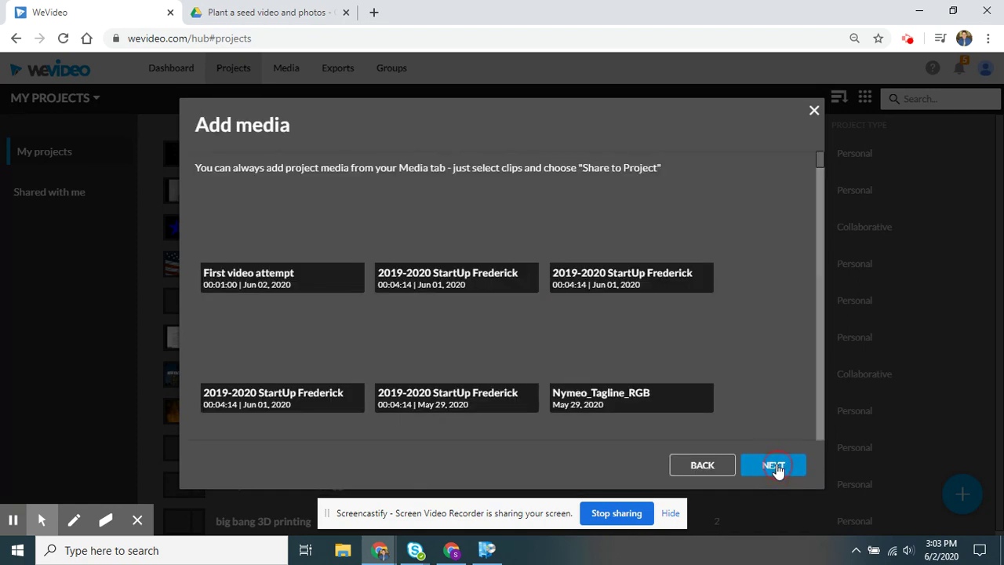
# Finish creating the Seeds project without adding any of the existing media clips.
pyautogui.scroll(-10, 759, 257)
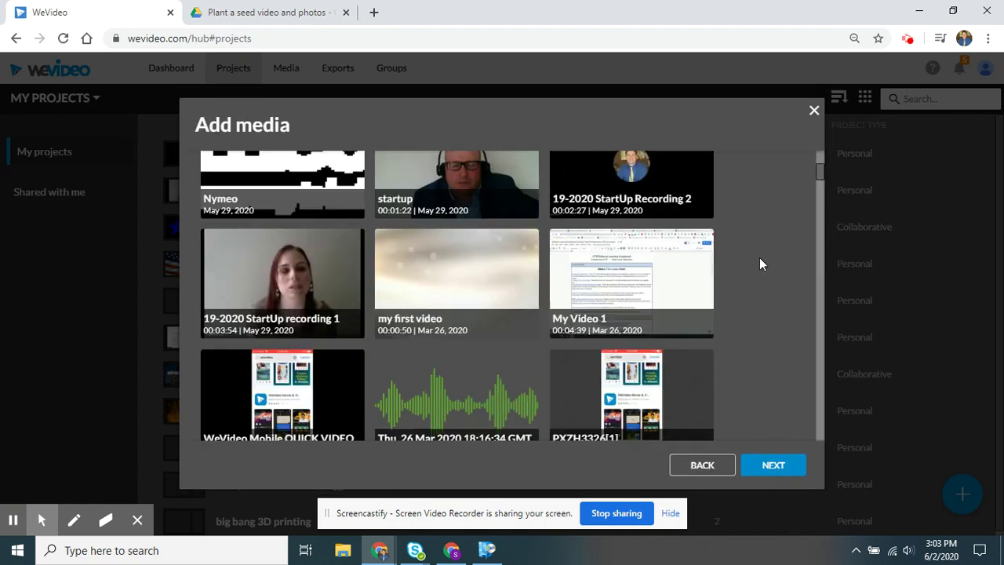
pyautogui.scroll(10, 761, 262)
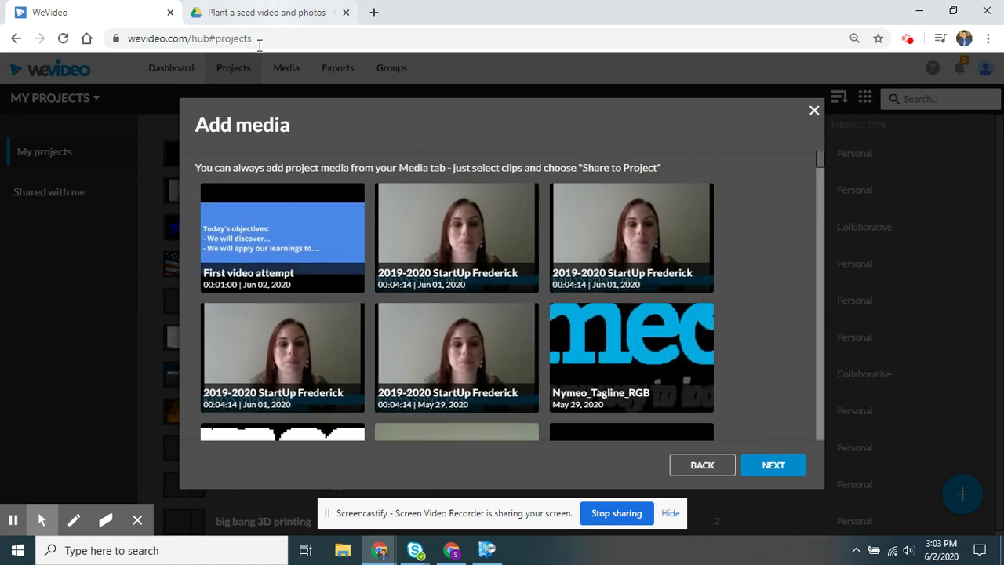
pyautogui.click(267, 12)
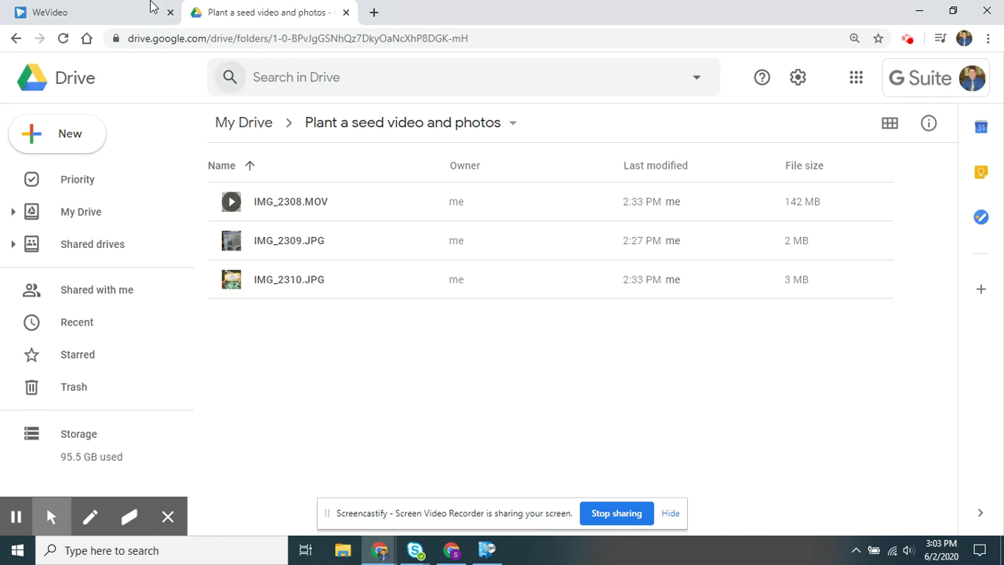
pyautogui.click(100, 9)
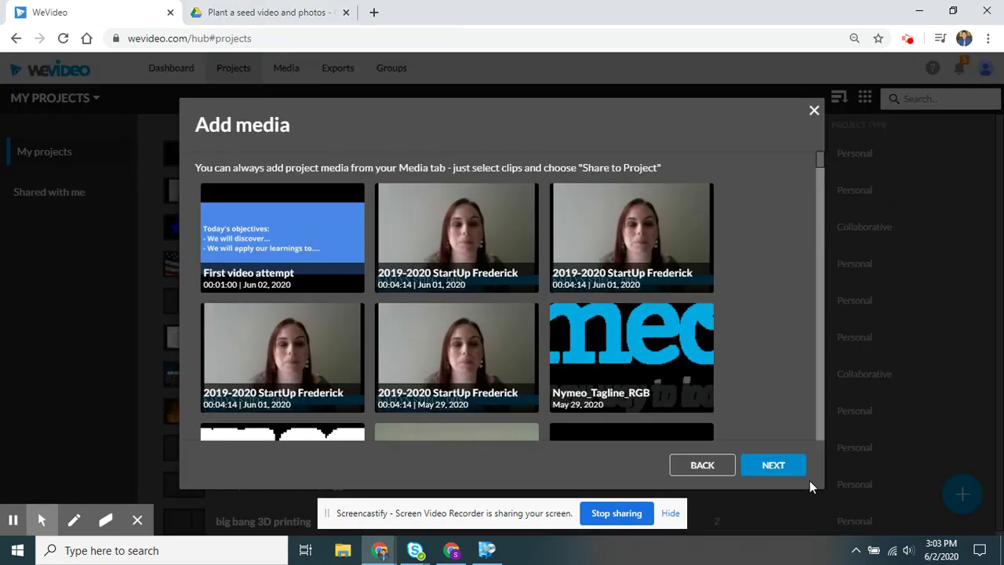
pyautogui.click(784, 466)
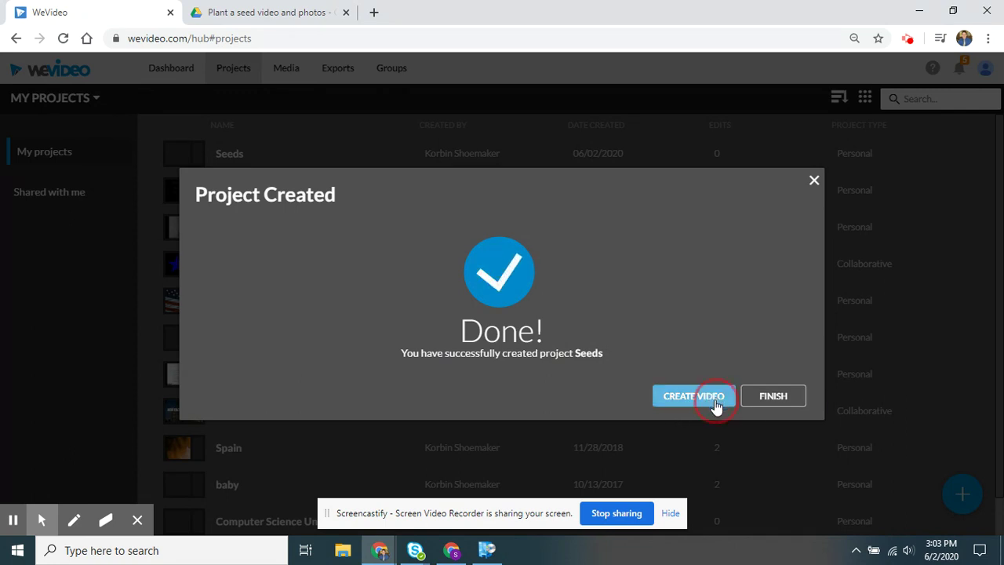
# Create a video for the new project, starting from scratch with a blank edit.
pyautogui.click(715, 402)
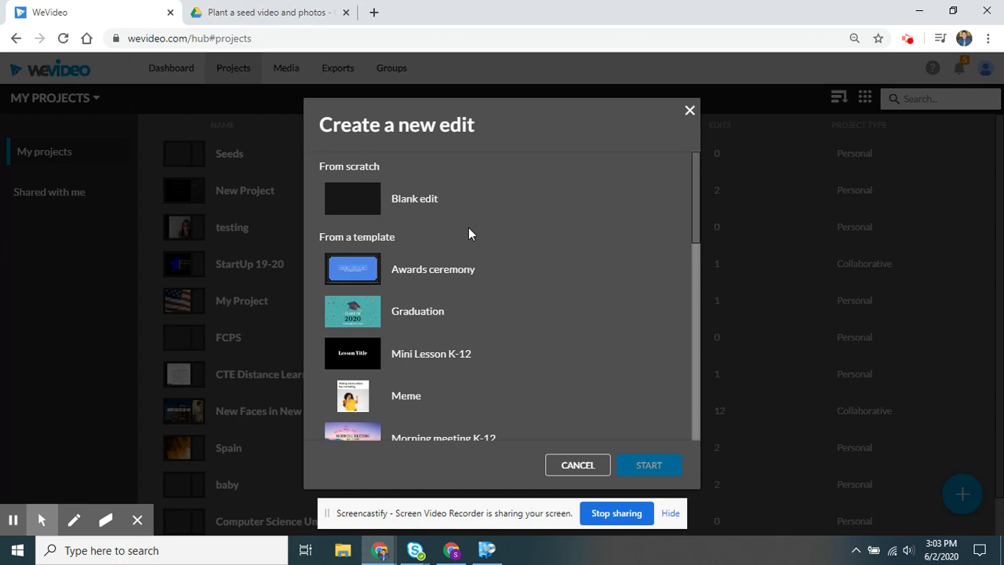
pyautogui.scroll(-6, 467, 314)
pyautogui.scroll(6, 486, 385)
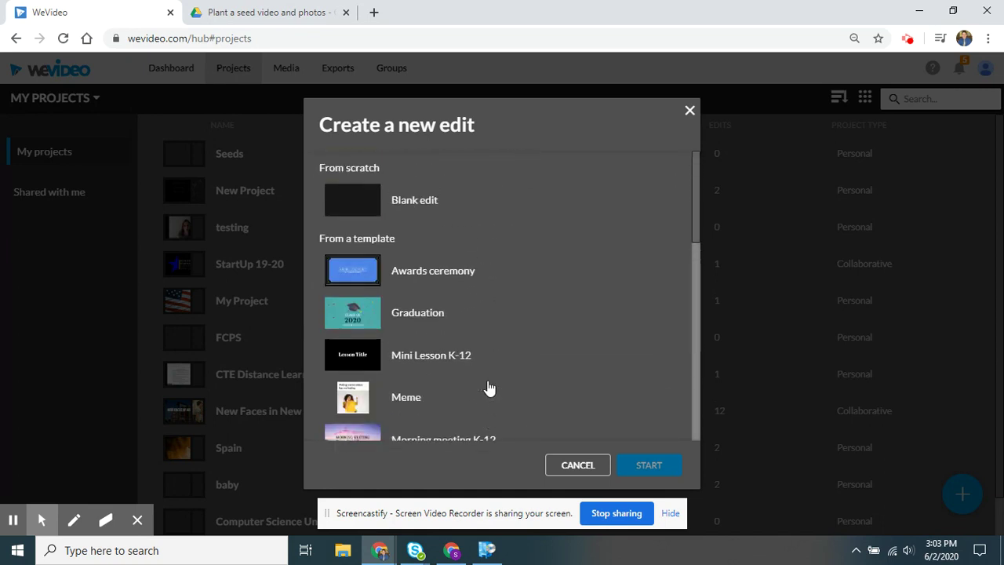
pyautogui.click(431, 202)
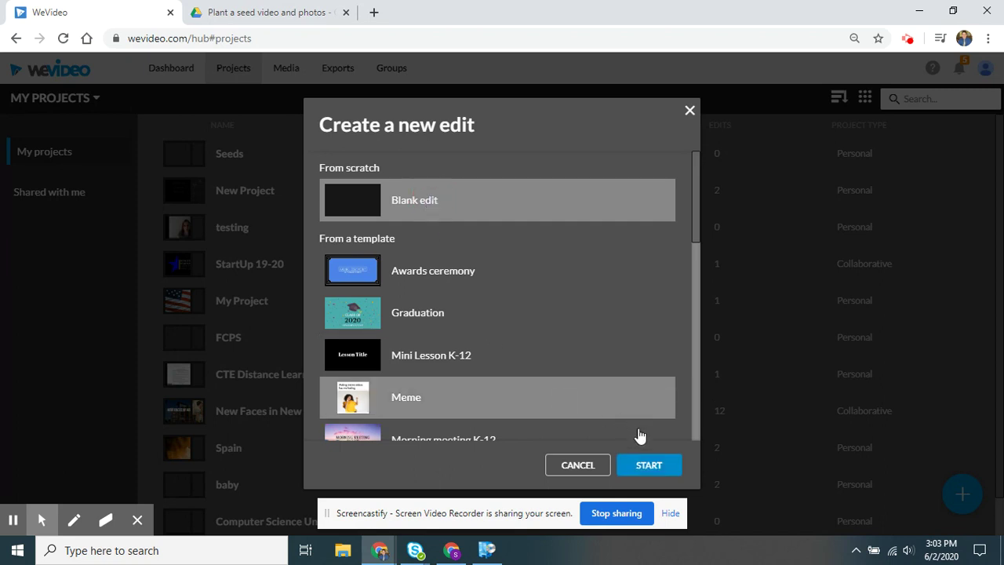
pyautogui.click(649, 465)
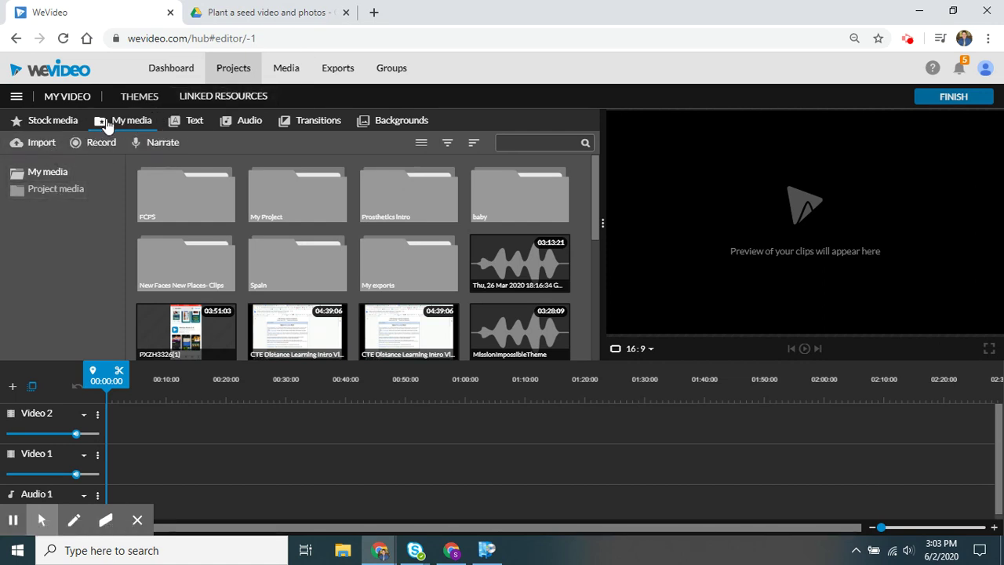
# Create a new folder named "Seeds" inside My media.
pyautogui.click(48, 173)
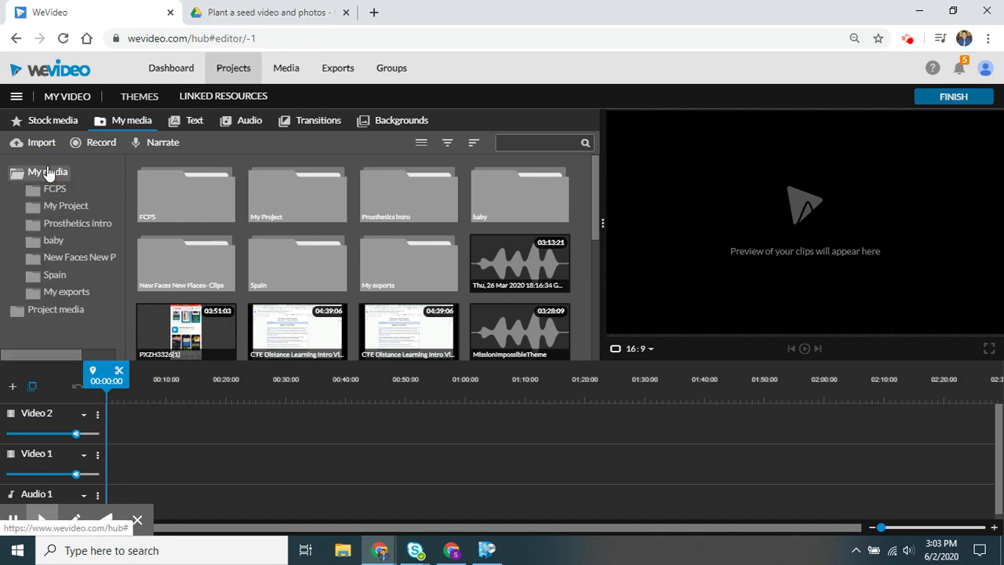
pyautogui.rightClick(579, 246)
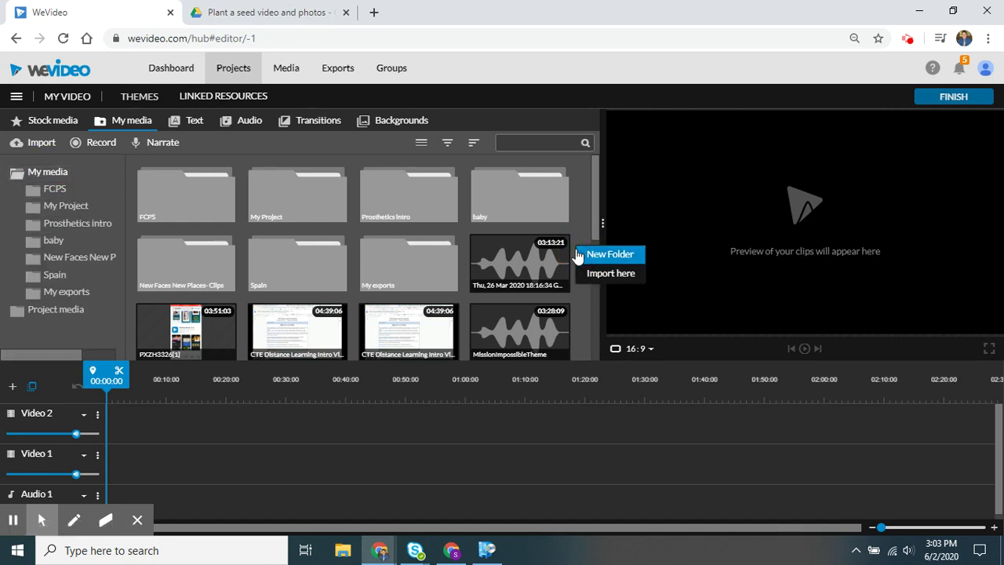
pyautogui.click(597, 255)
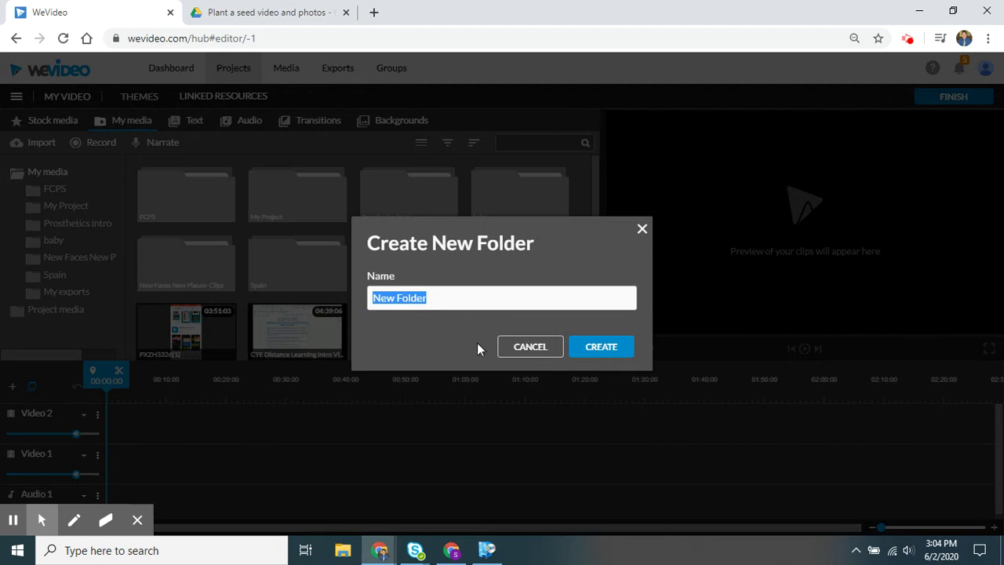
pyautogui.write('Seeds')
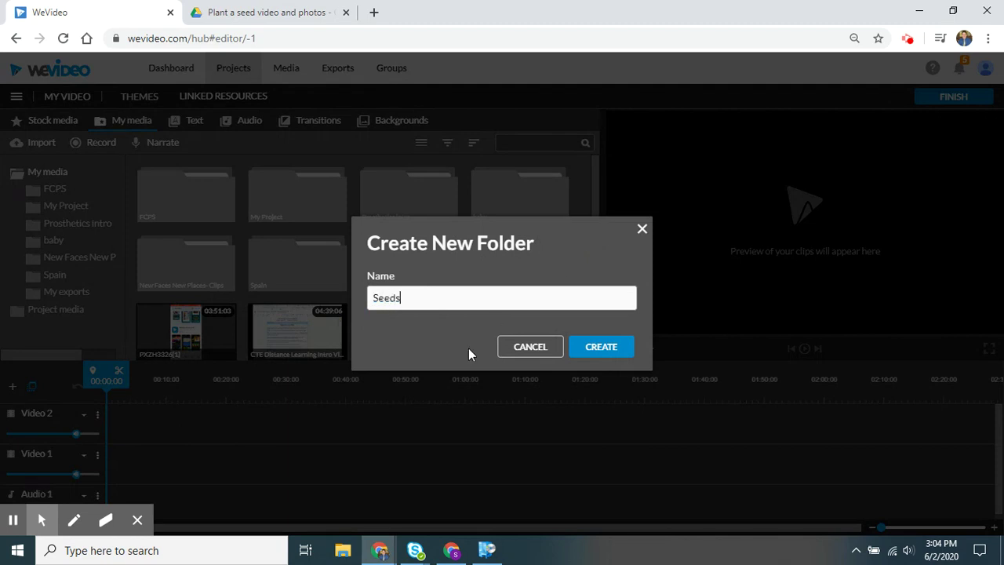
pyautogui.click(595, 346)
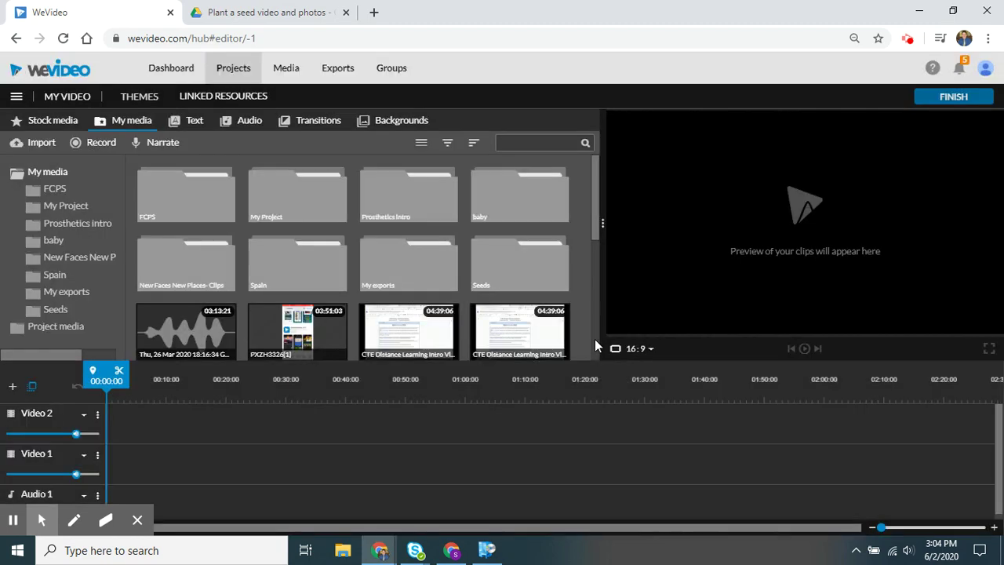
# View the contents of the Project media folder, and return to the My media folder list.
pyautogui.click(76, 331)
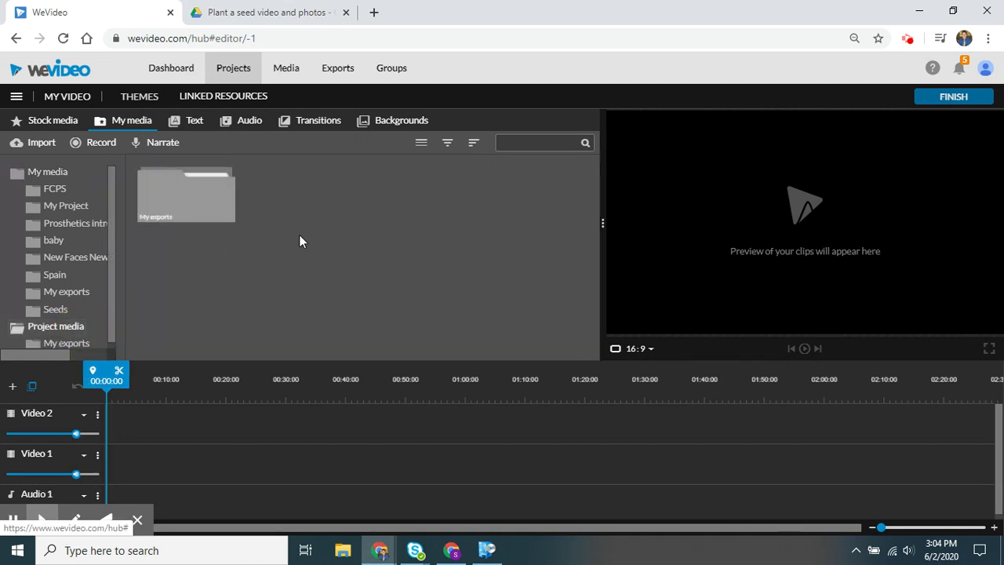
pyautogui.click(103, 310)
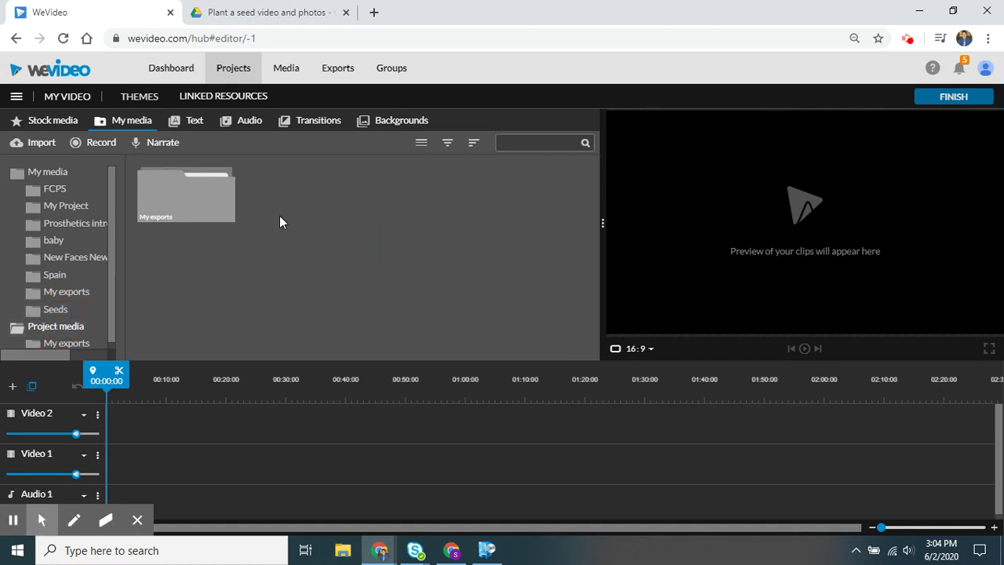
pyautogui.click(59, 172)
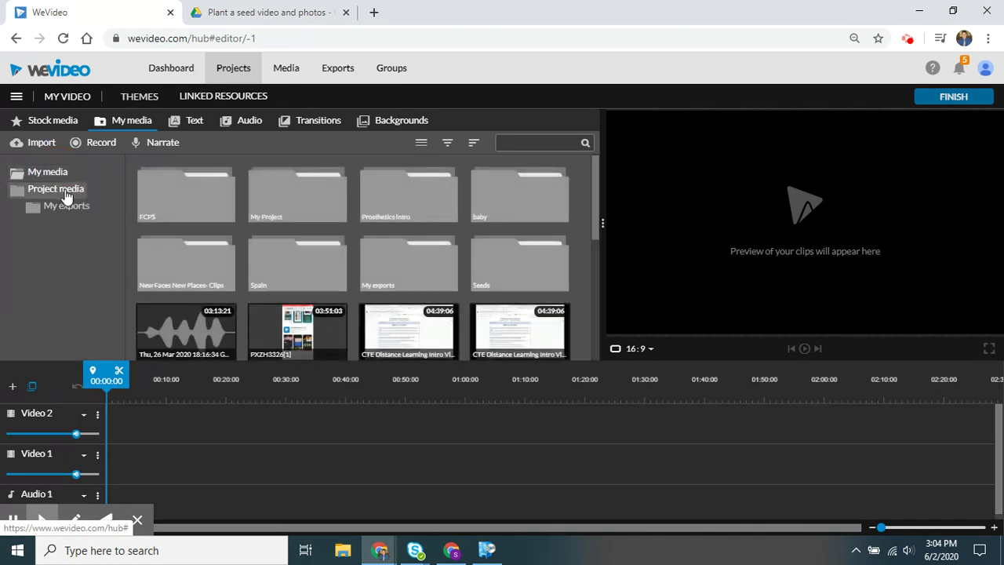
pyautogui.click(61, 171)
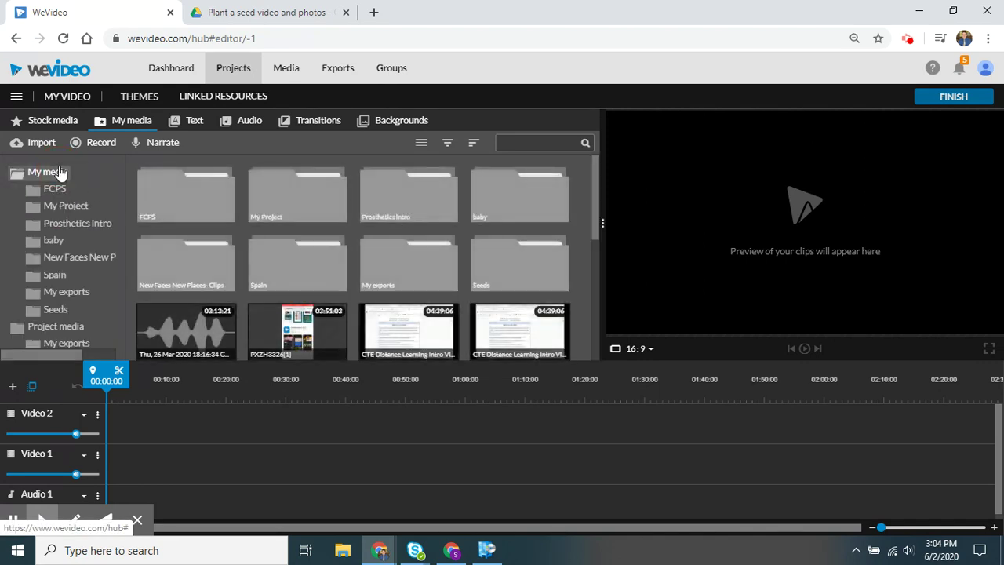
# Import IMG_2310.JPG, IMG_2308.MOV and IMG_2309.JPG from the Google Drive folder "Plant a seed video and photos" into the Seeds media folder.
pyautogui.click(63, 305)
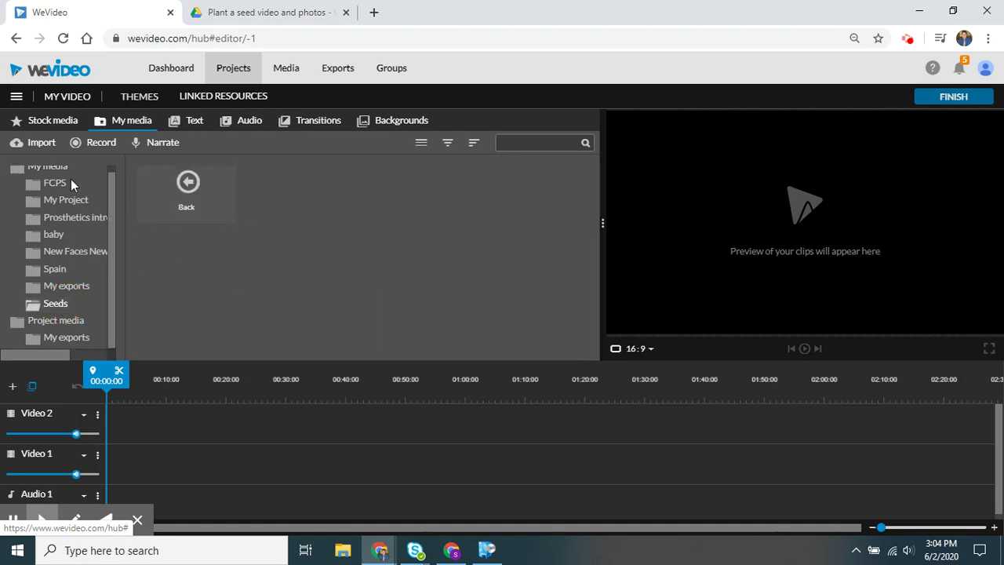
pyautogui.rightClick(322, 236)
pyautogui.click(371, 267)
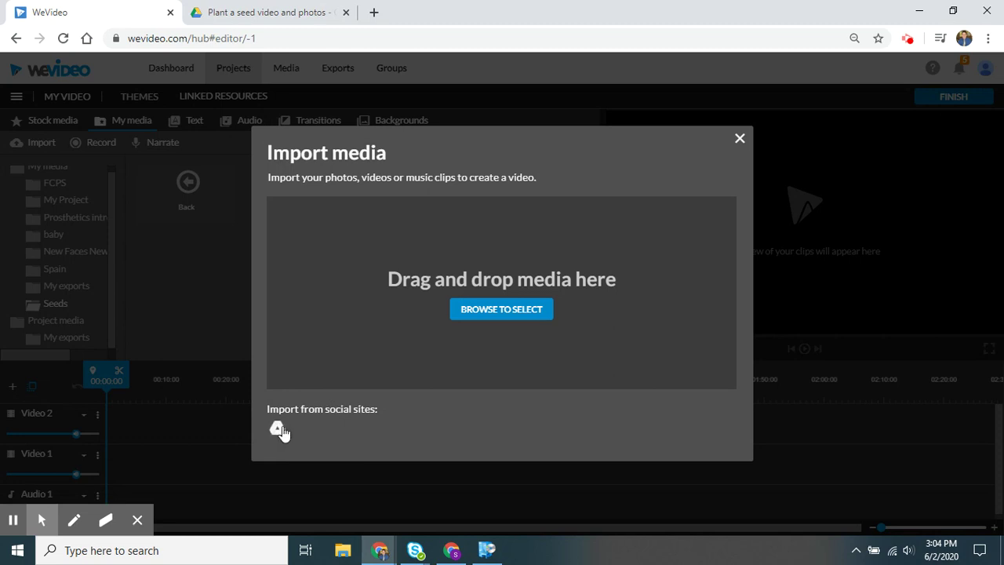
pyautogui.click(278, 431)
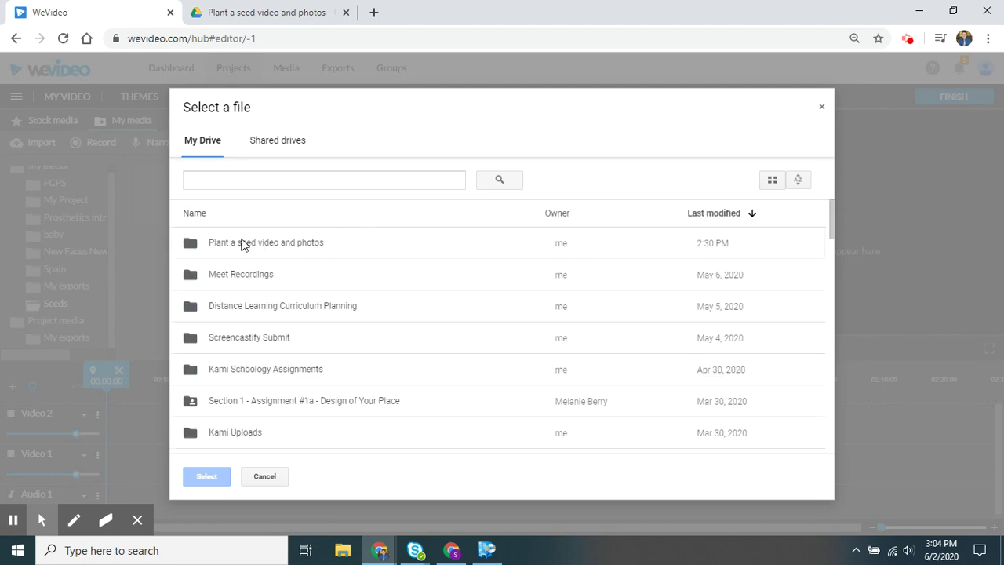
pyautogui.doubleClick(242, 245)
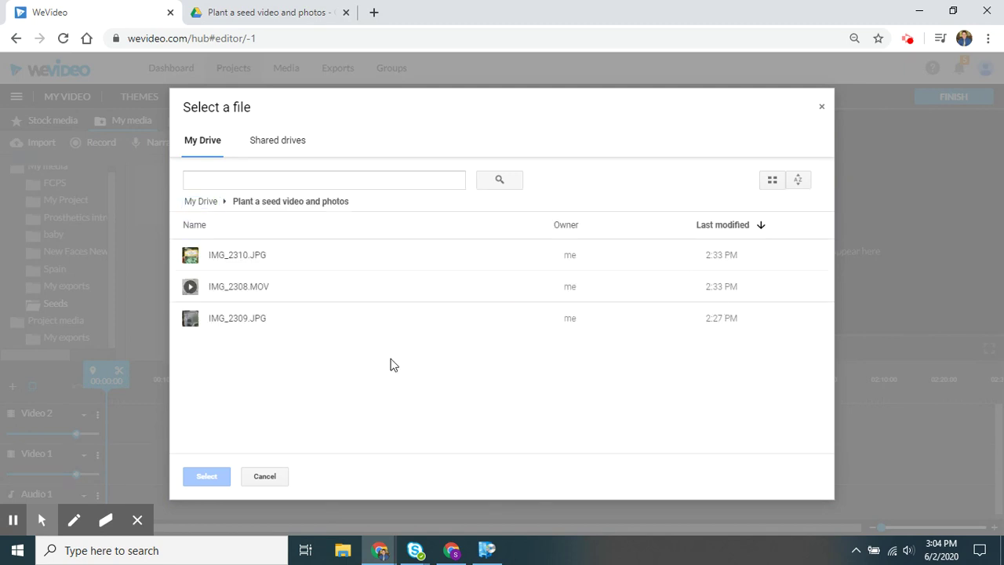
pyautogui.click(264, 259)
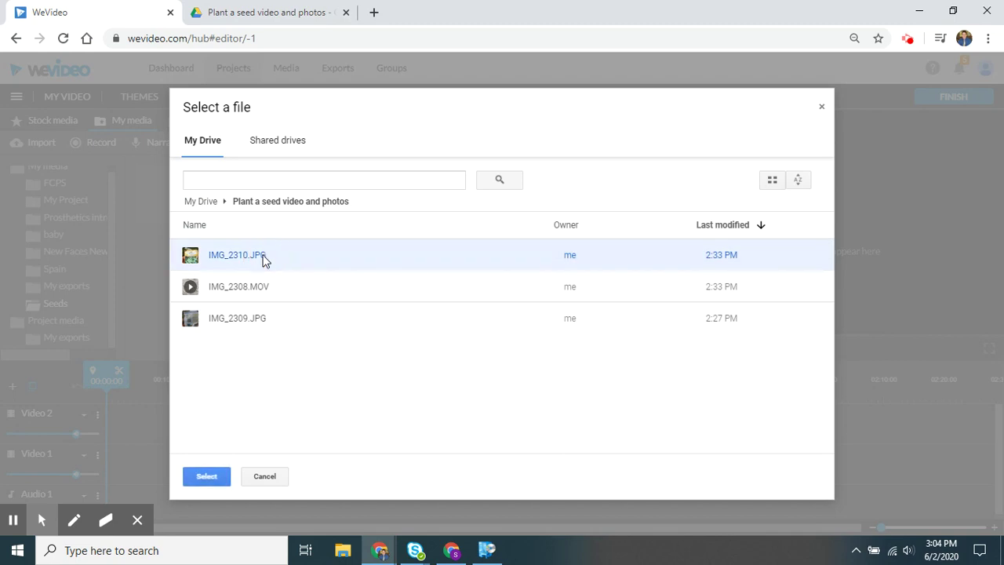
pyautogui.keyDown('shift'); pyautogui.click(259, 329); pyautogui.keyUp('shift')
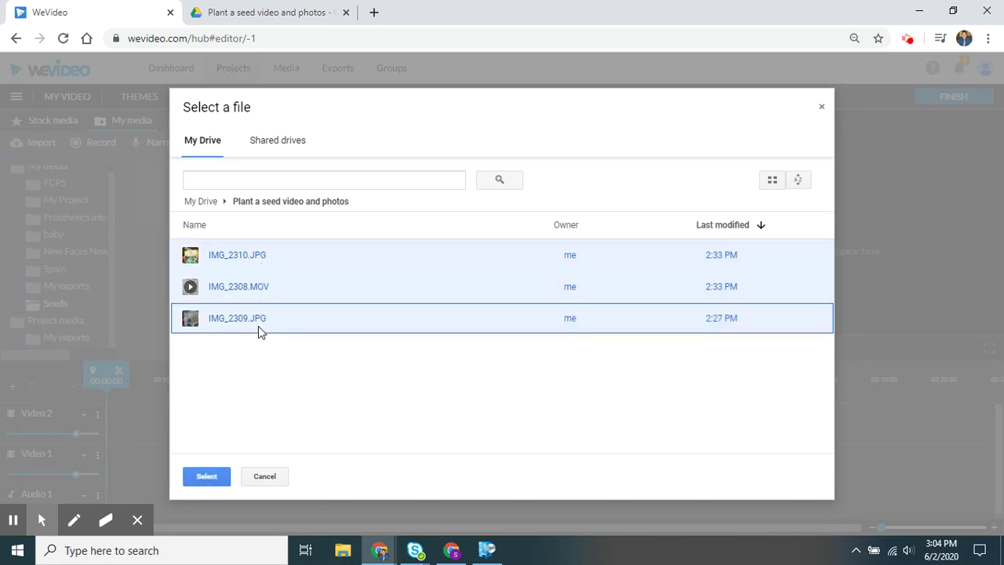
pyautogui.click(222, 478)
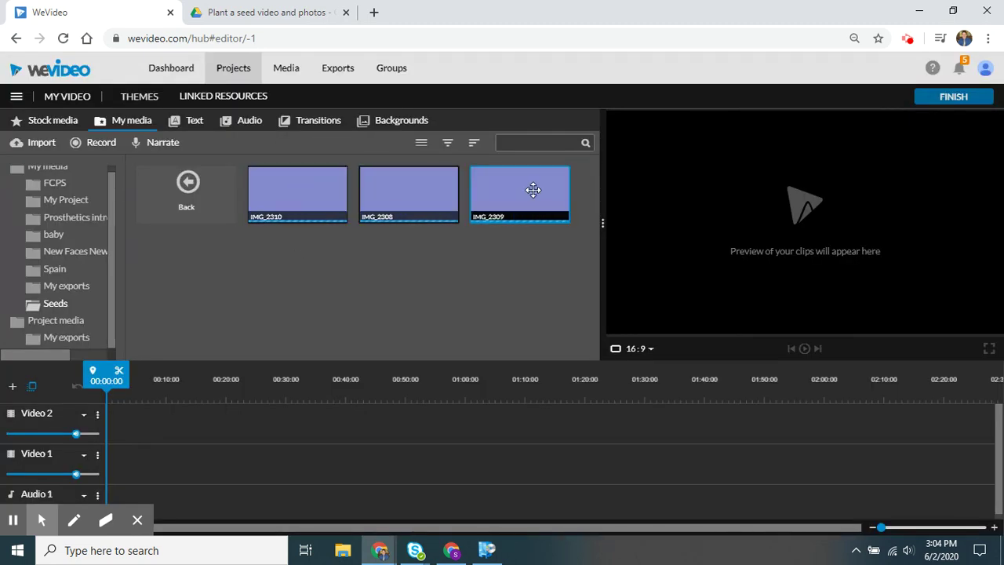
# Place the IMG_2310 photo at the start of the Video 1 track, followed directly by the IMG_2309 photo.
pyautogui.click(41, 520)
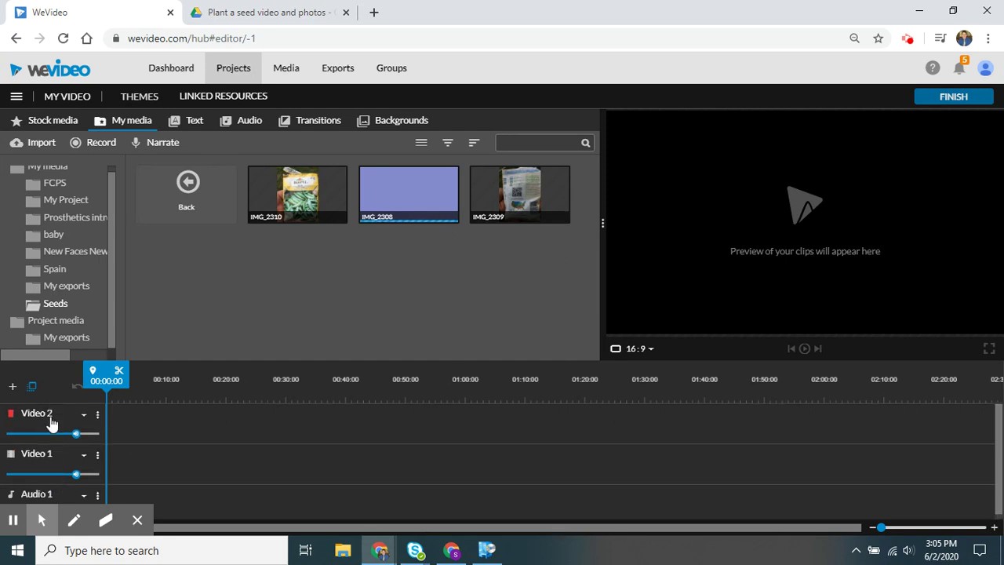
pyautogui.moveTo(49, 474)
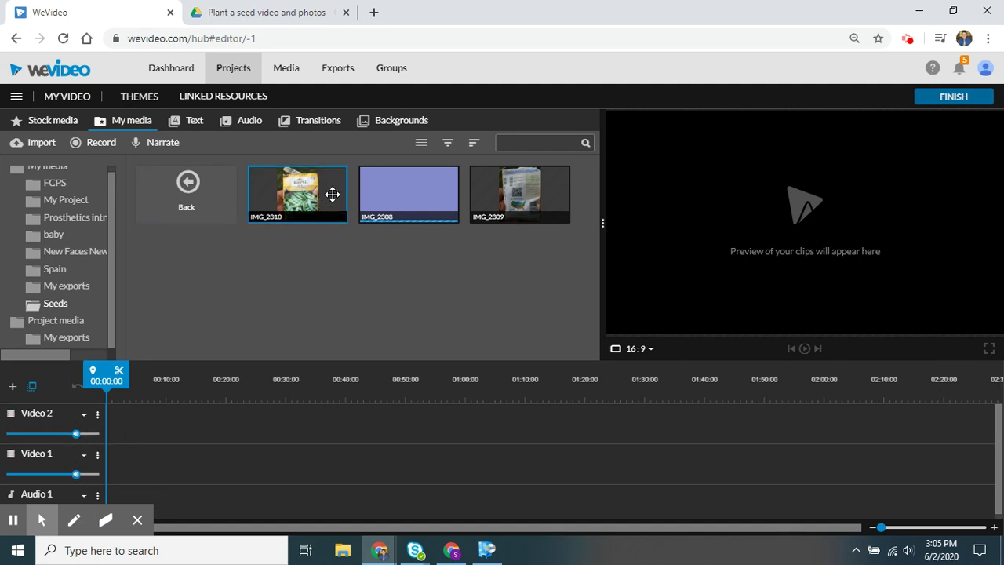
pyautogui.moveTo(289, 191); pyautogui.dragTo(121, 464)
pyautogui.moveTo(497, 190); pyautogui.dragTo(155, 463)
# Rename the Video 1 track as "base".
pyautogui.click(48, 453)
pyautogui.doubleClick(49, 451)
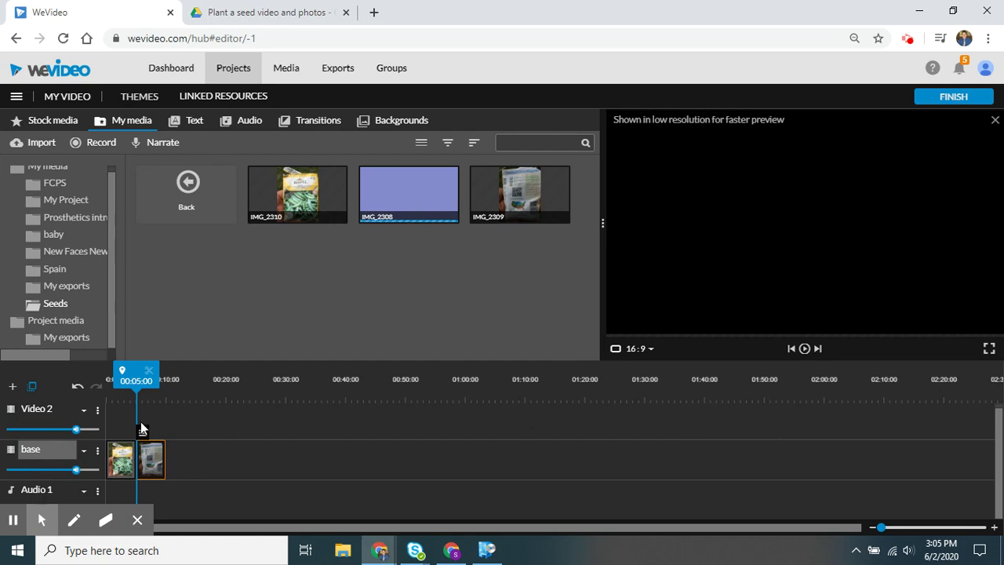
pyautogui.click(194, 464)
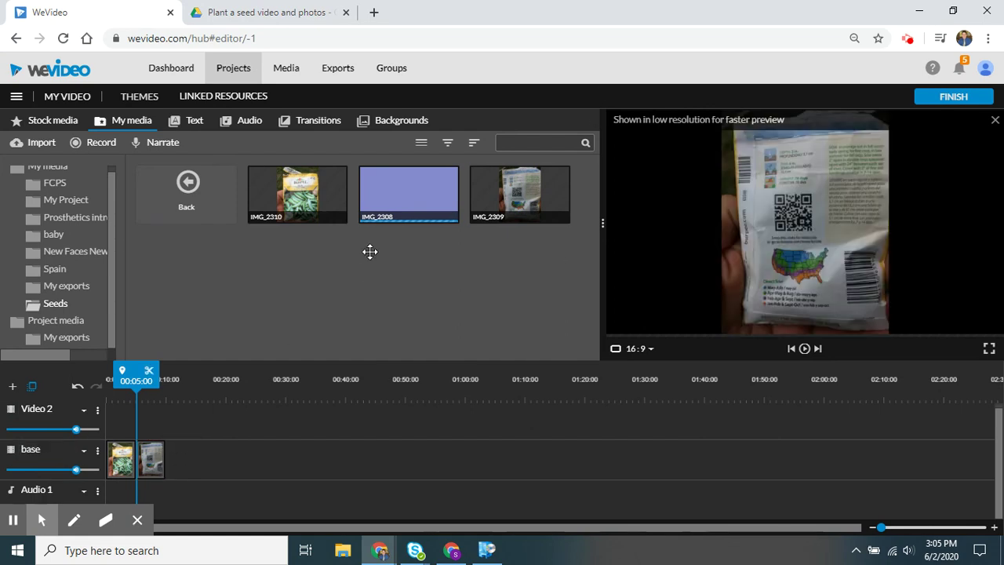
# Try to add the IMG_2308 video clip after the two photos on the base track.
pyautogui.moveTo(425, 199); pyautogui.dragTo(206, 469)
pyautogui.click(607, 364)
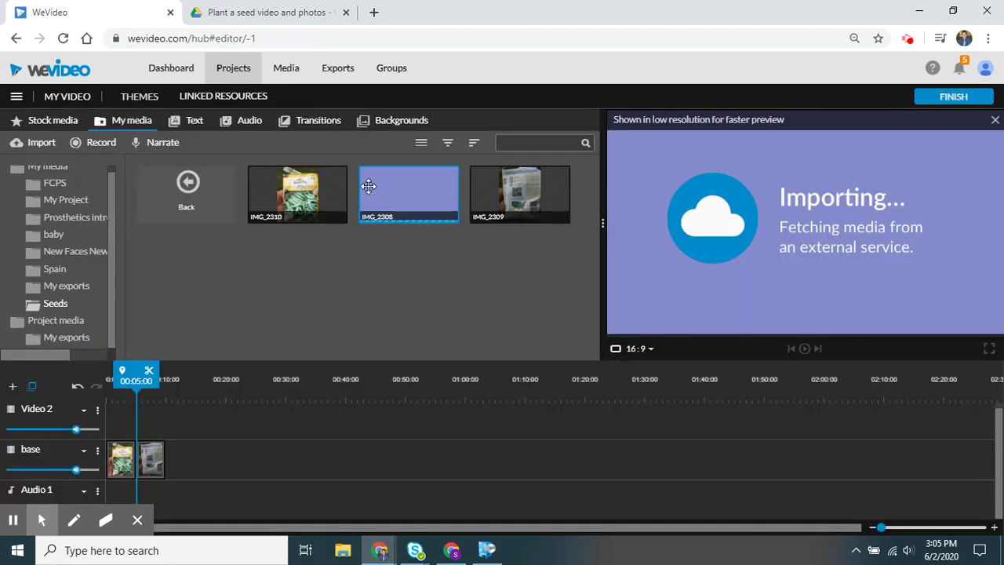
# Add the IMG_2308 video clip to the base track directly after the IMG_2309 photo.
pyautogui.moveTo(14, 524)
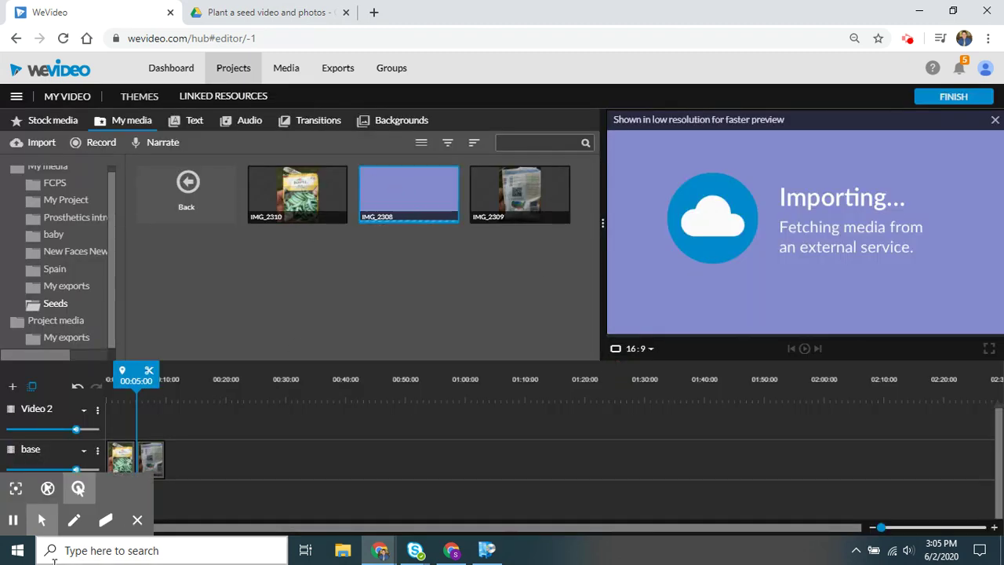
pyautogui.click(14, 524)
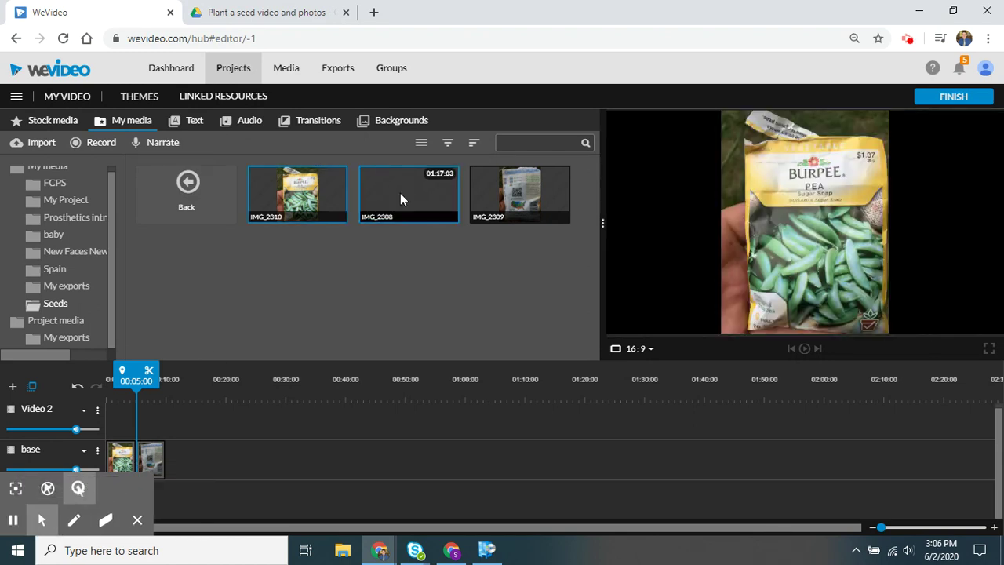
pyautogui.moveTo(399, 196); pyautogui.dragTo(185, 466)
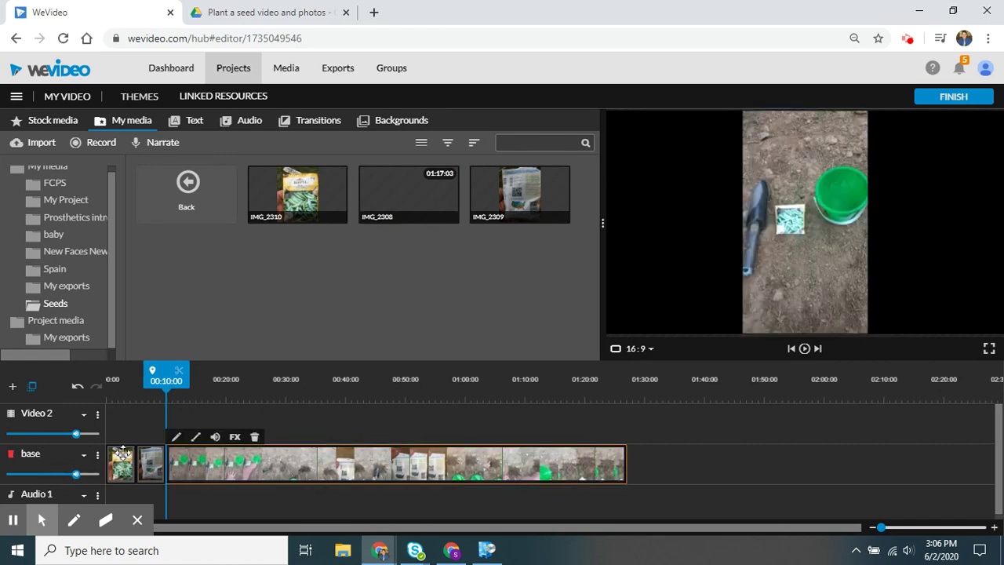
# Preview the timeline from the beginning and from about 21 seconds, and return the playhead to the start.
pyautogui.click(159, 371)
pyautogui.moveTo(159, 370); pyautogui.dragTo(98, 373)
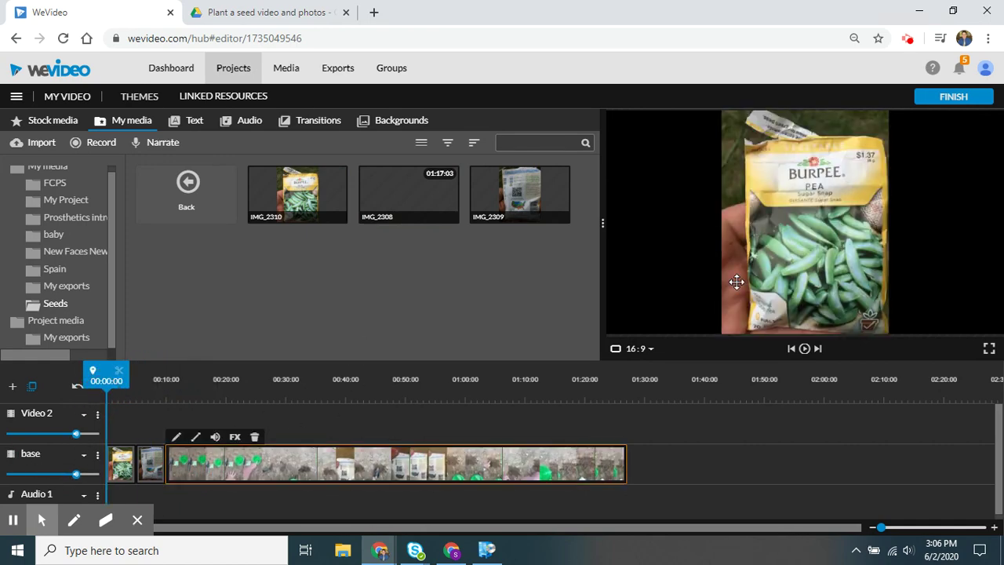
pyautogui.click(806, 354)
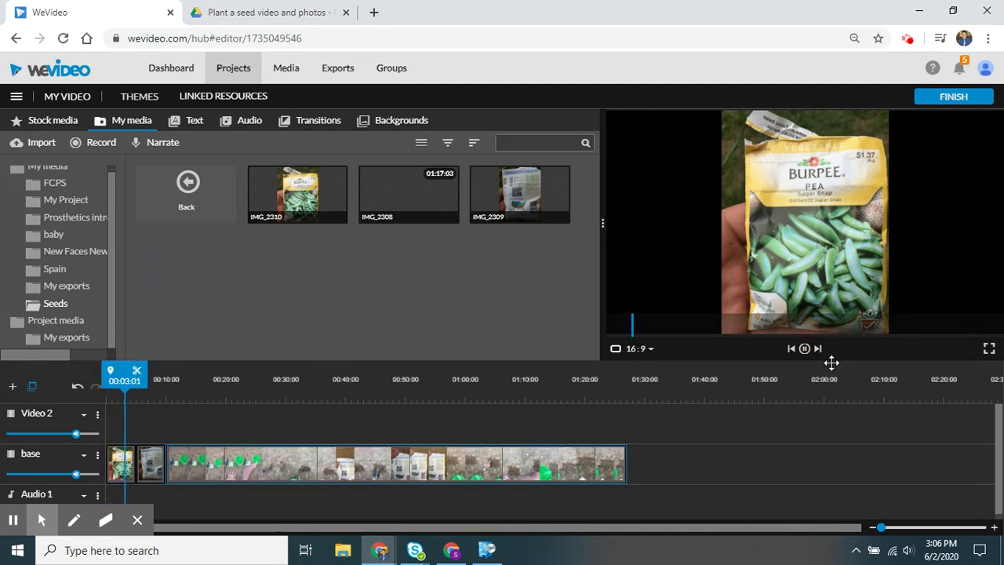
pyautogui.moveTo(131, 375); pyautogui.dragTo(226, 375)
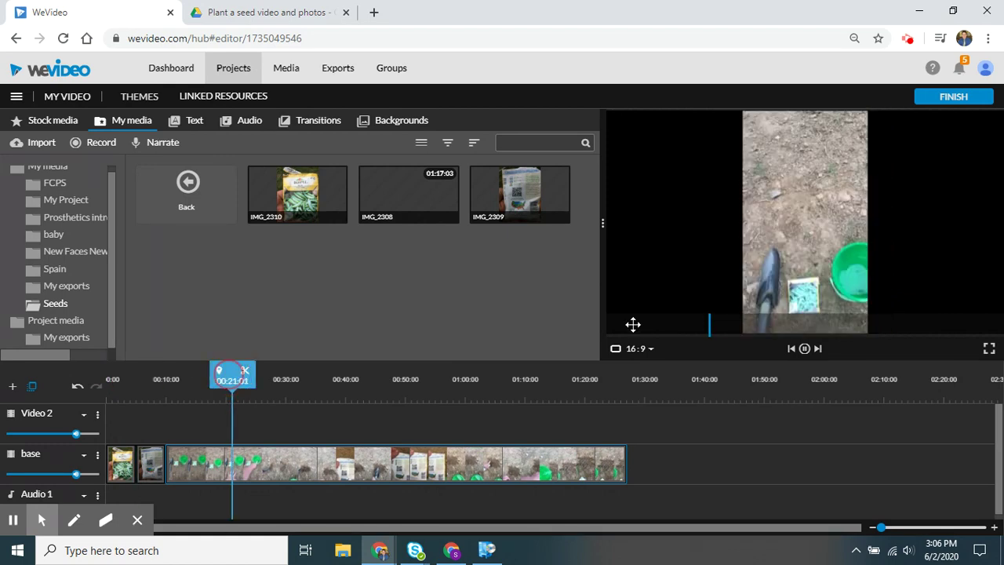
pyautogui.click(806, 350)
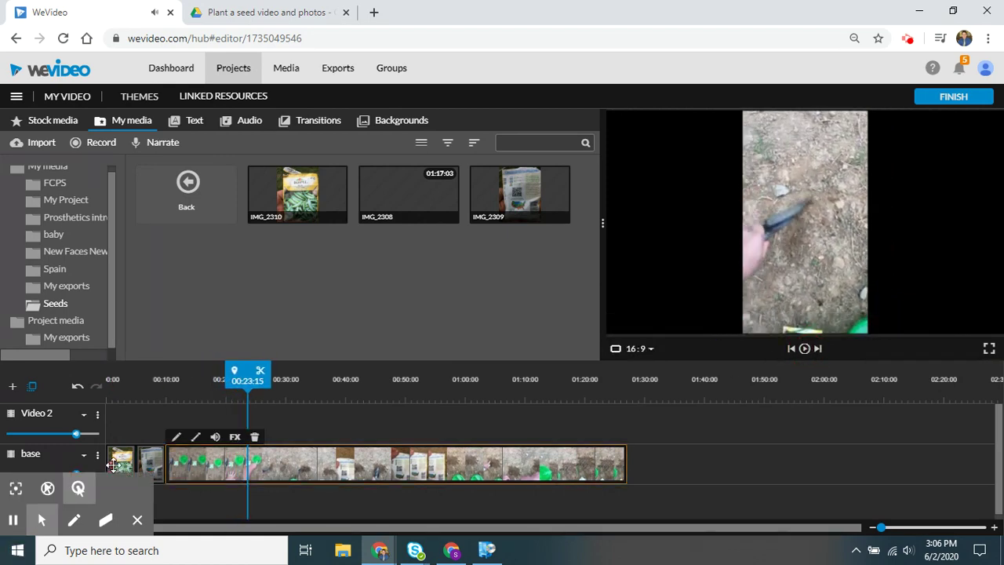
pyautogui.moveTo(248, 374); pyautogui.dragTo(109, 410)
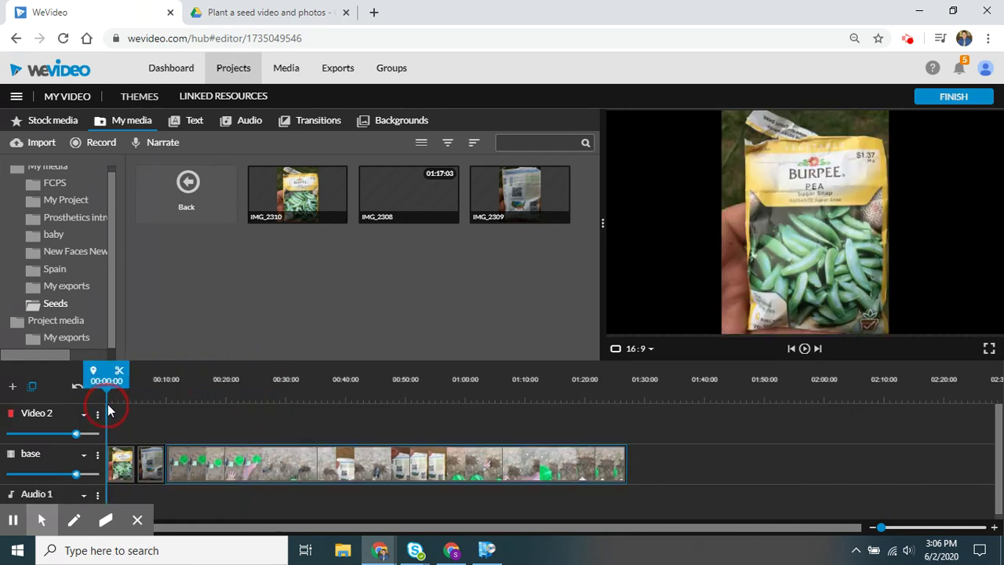
# Examine the Transform, Animation, color and Color Keying settings of the first IMG_2310 photo on the base track, and leave without saving.
pyautogui.click(120, 472)
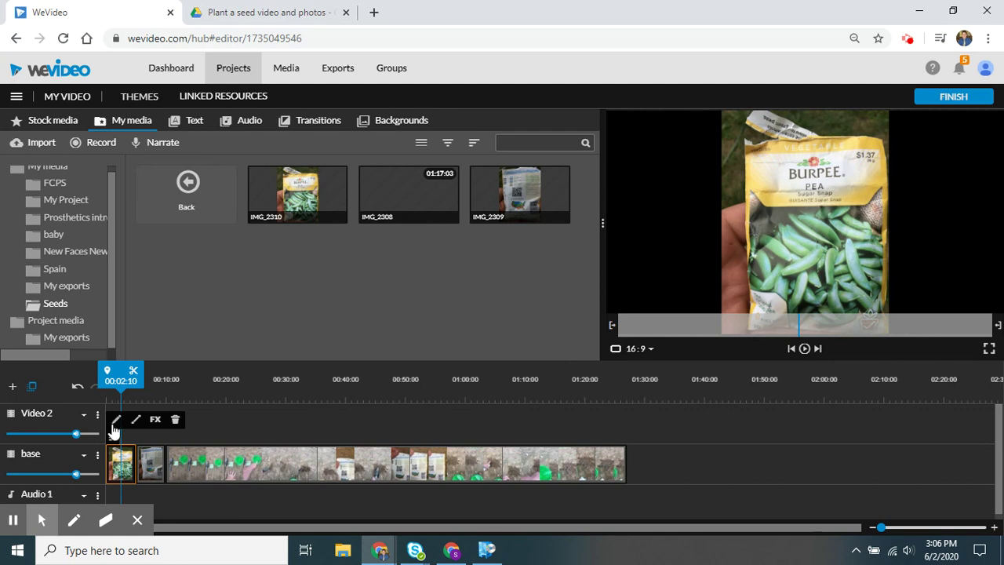
pyautogui.moveTo(114, 447)
pyautogui.click(115, 424)
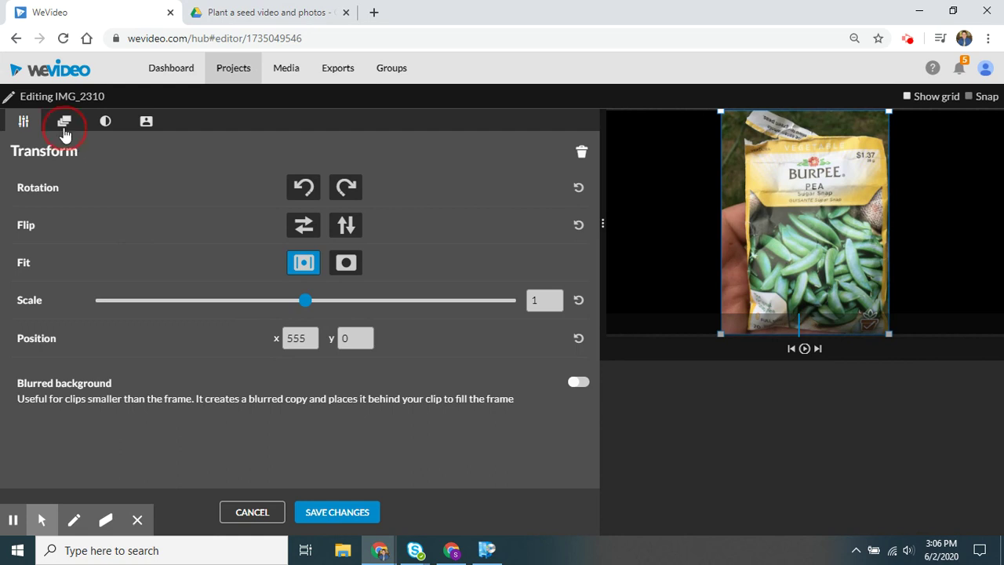
pyautogui.click(64, 125)
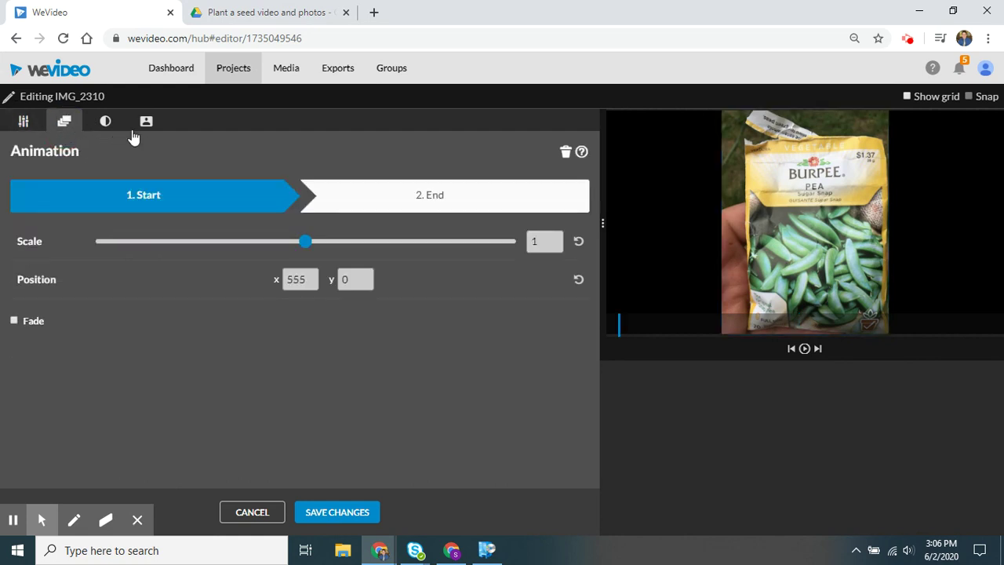
pyautogui.click(106, 126)
pyautogui.click(145, 126)
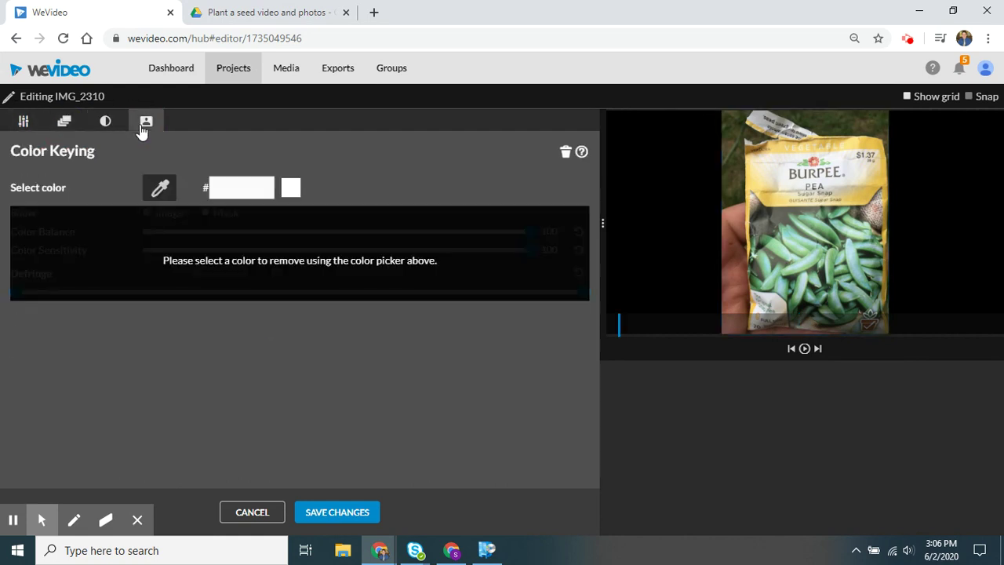
pyautogui.click(23, 124)
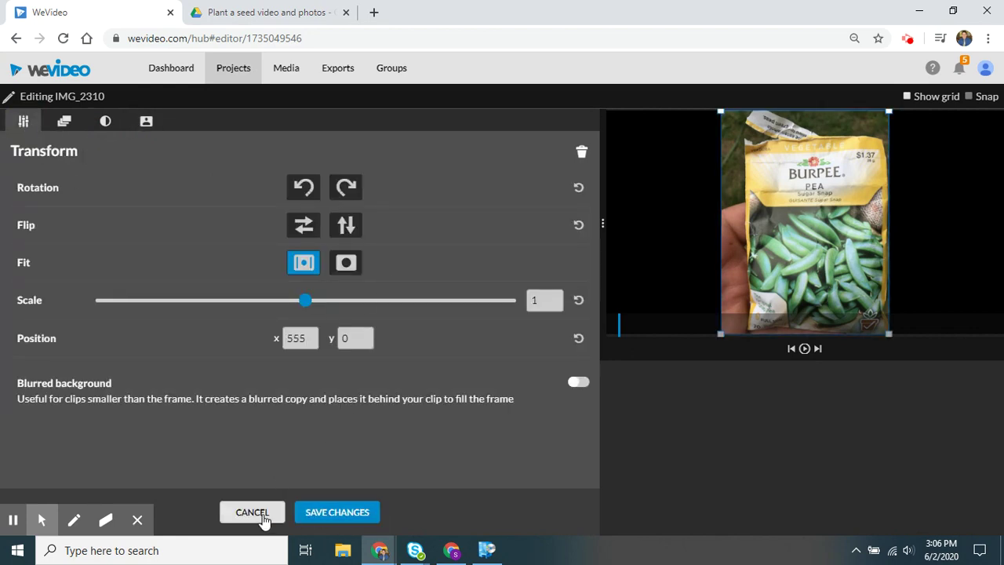
pyautogui.click(253, 512)
# Shorten the IMG_2310 photo to about 3 seconds and the IMG_2309 photo to about 2 seconds, placing them back to back.
pyautogui.moveTo(128, 458); pyautogui.dragTo(117, 459)
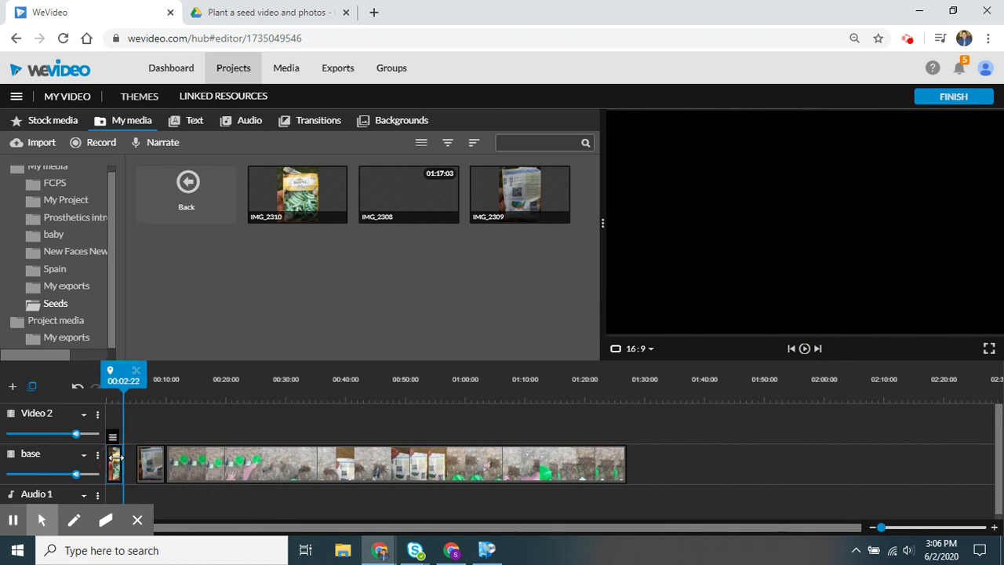
pyautogui.moveTo(116, 450)
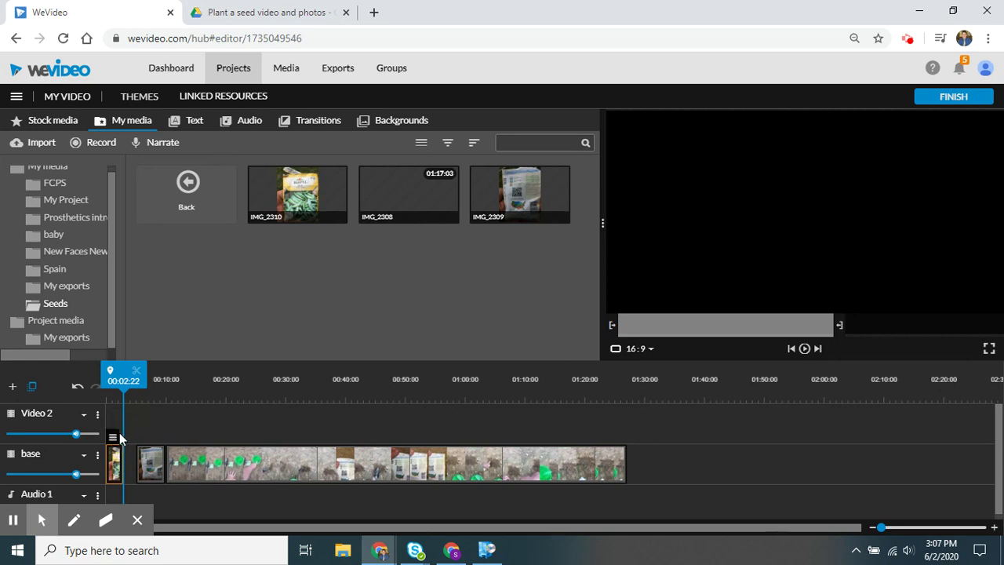
pyautogui.click(993, 529)
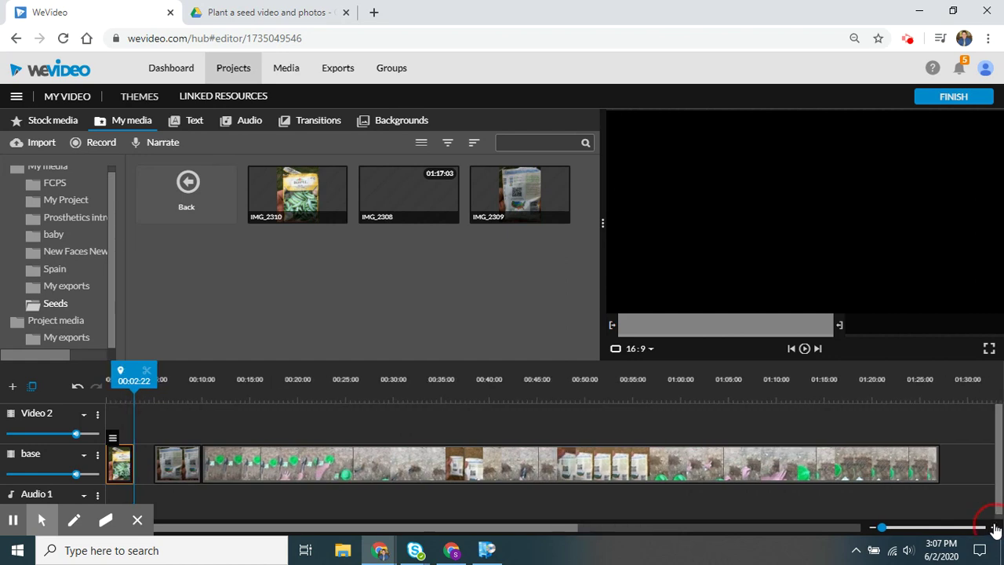
pyautogui.moveTo(163, 463)
pyautogui.mouseDown()
pyautogui.moveTo(199, 470)
pyautogui.moveTo(149, 466)
pyautogui.mouseUp()
# Preview the two shortened photos from the start and move the IMG_2308 clip directly behind IMG_2309 to close the gap.
pyautogui.click(107, 391)
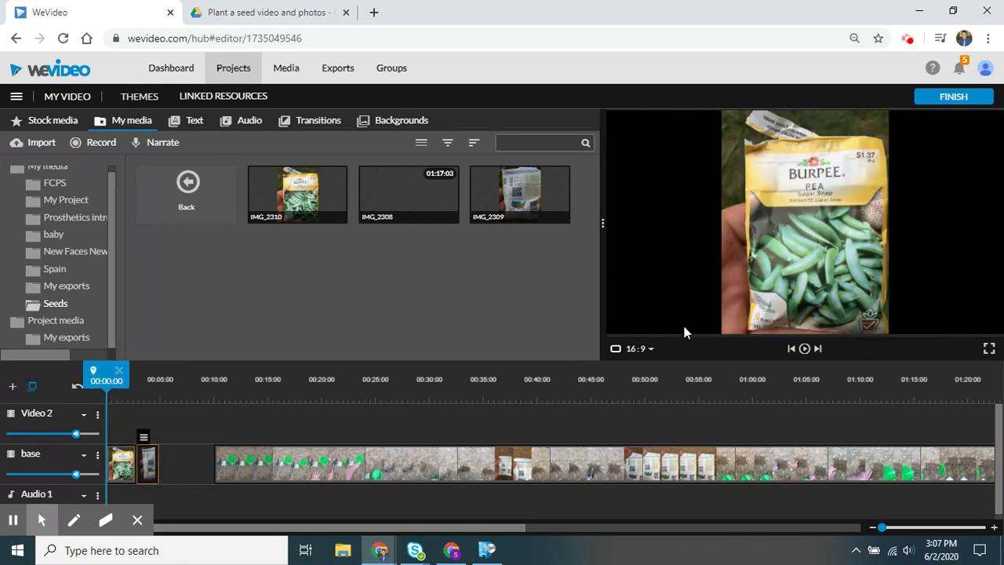
pyautogui.click(804, 349)
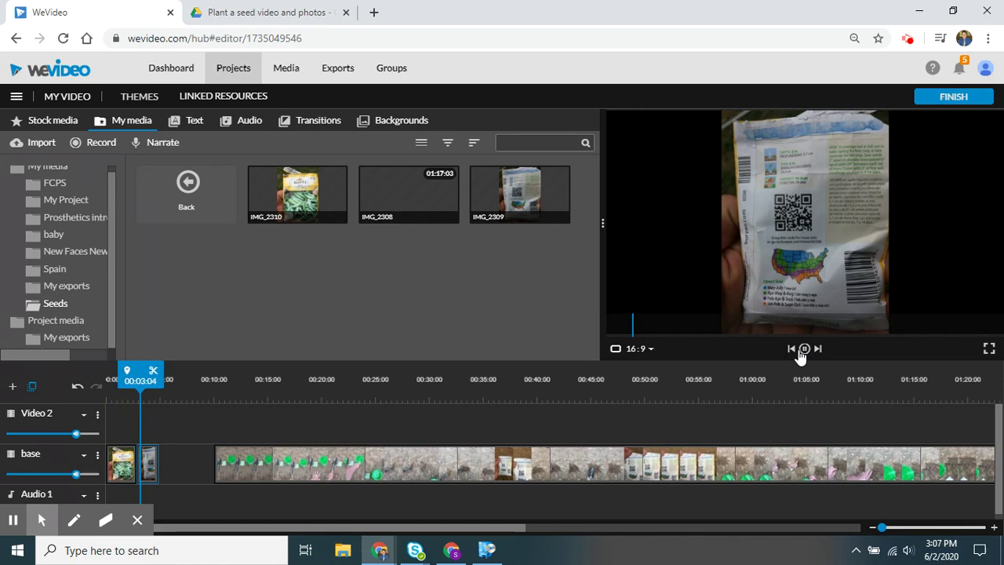
pyautogui.click(804, 349)
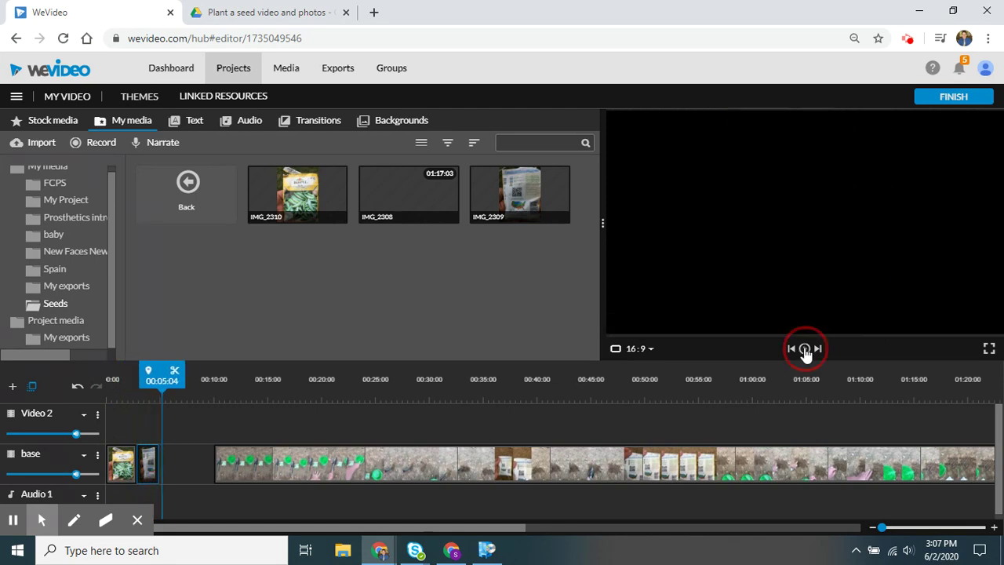
pyautogui.moveTo(257, 460); pyautogui.dragTo(201, 464)
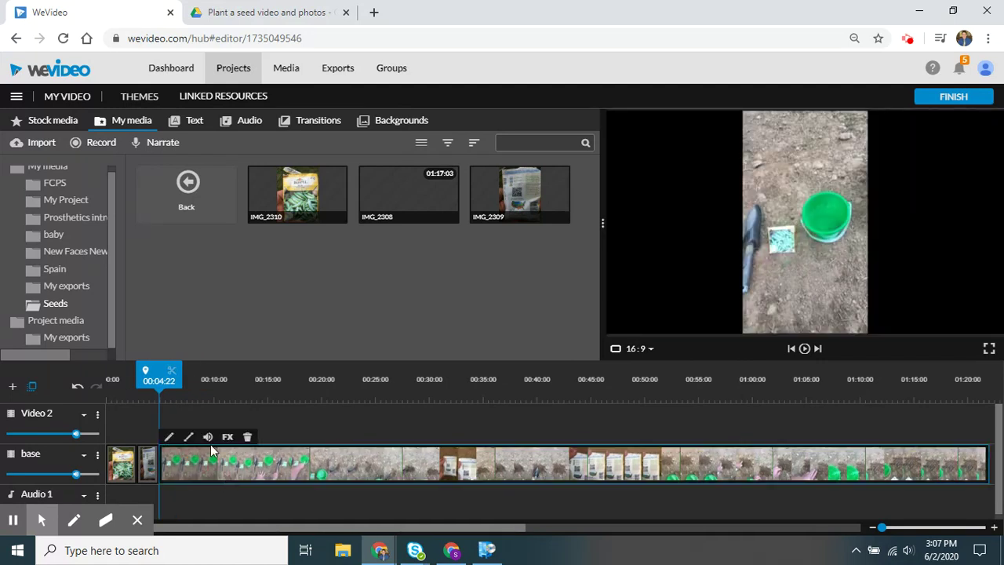
# Split the IMG_2308 clip at about 15 seconds and move the IMG_2310 photo into the cut with Insert and push.
pyautogui.click(804, 353)
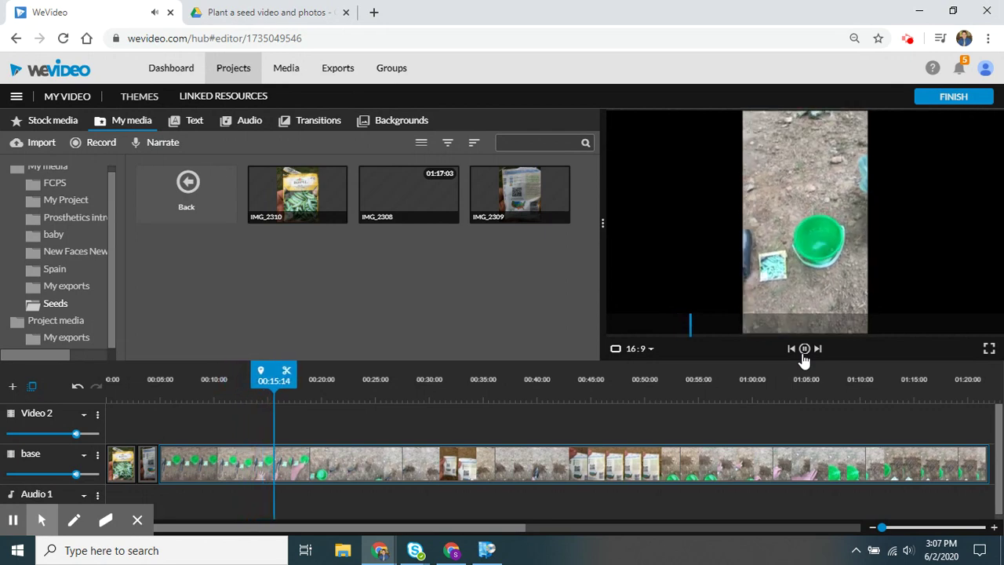
pyautogui.click(804, 349)
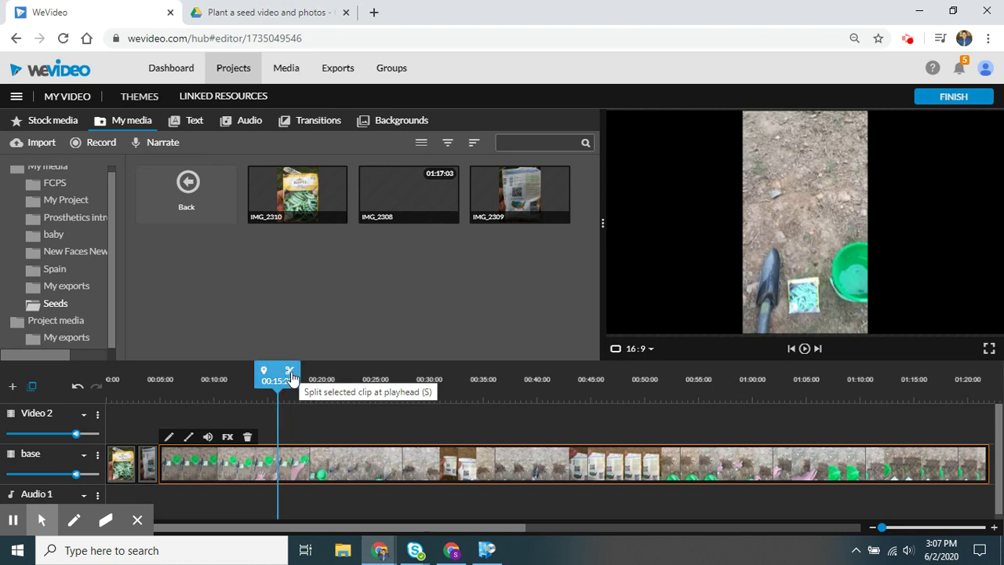
pyautogui.click(289, 377)
pyautogui.moveTo(115, 466); pyautogui.dragTo(278, 466)
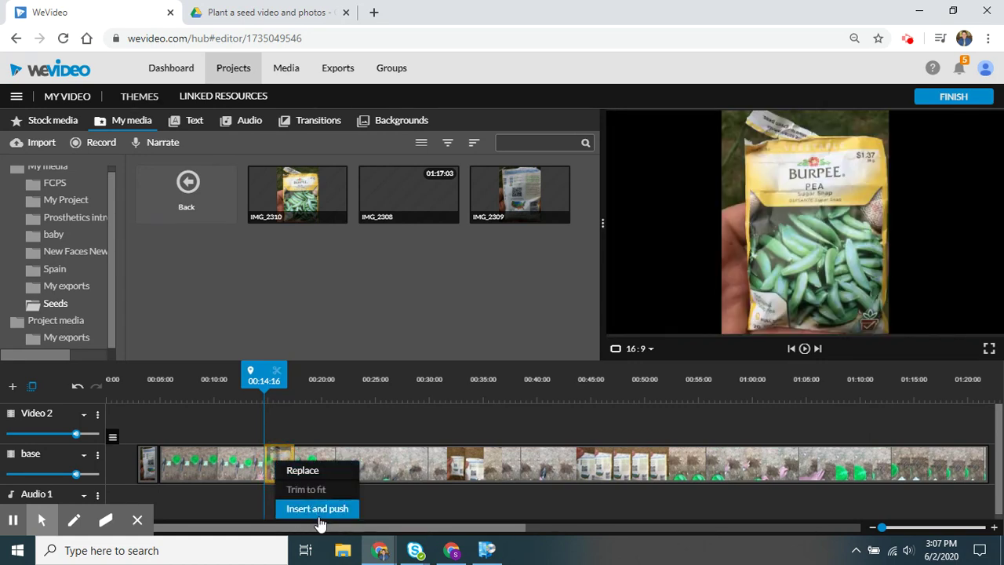
pyautogui.click(316, 510)
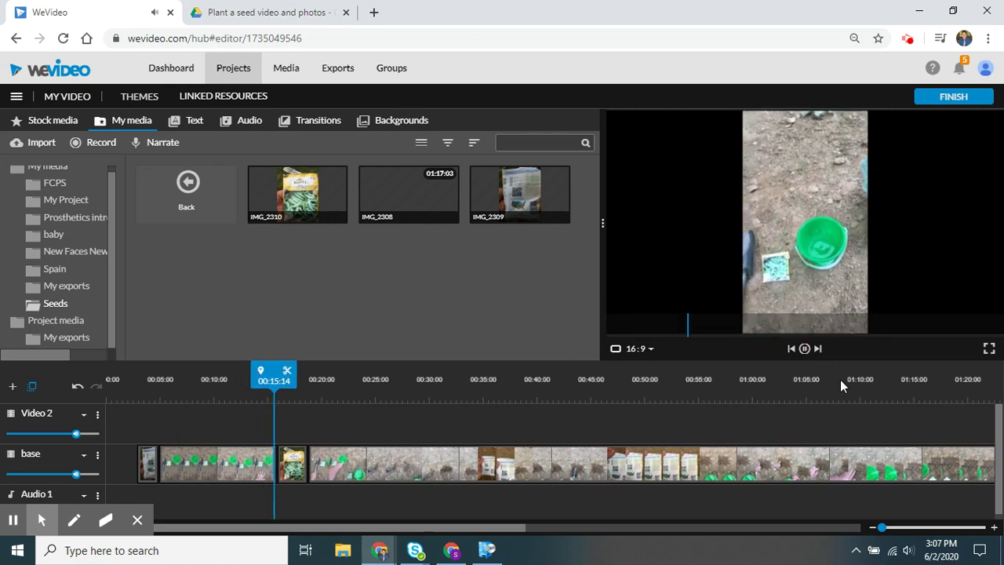
# Find the shot showing the back of the seed packet and split the IMG_2308 clip there at 00:46:11.
pyautogui.click(804, 349)
pyautogui.moveTo(328, 379); pyautogui.dragTo(480, 379)
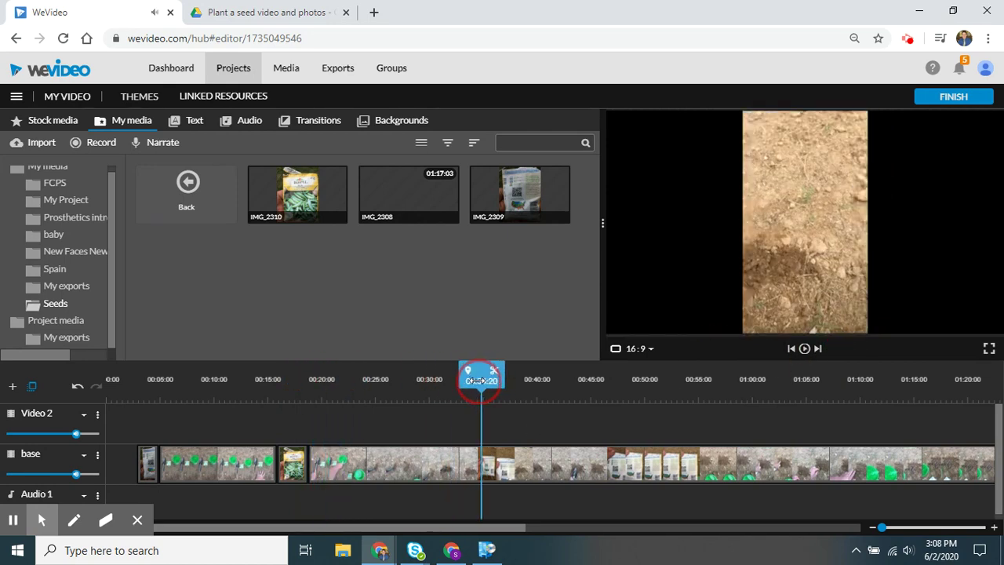
pyautogui.click(804, 351)
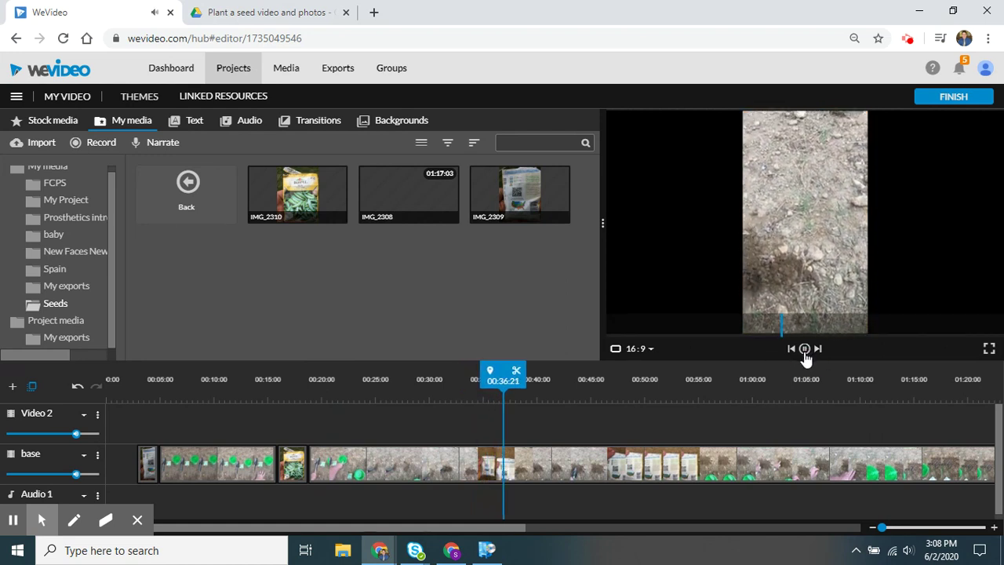
pyautogui.moveTo(506, 380); pyautogui.dragTo(587, 372)
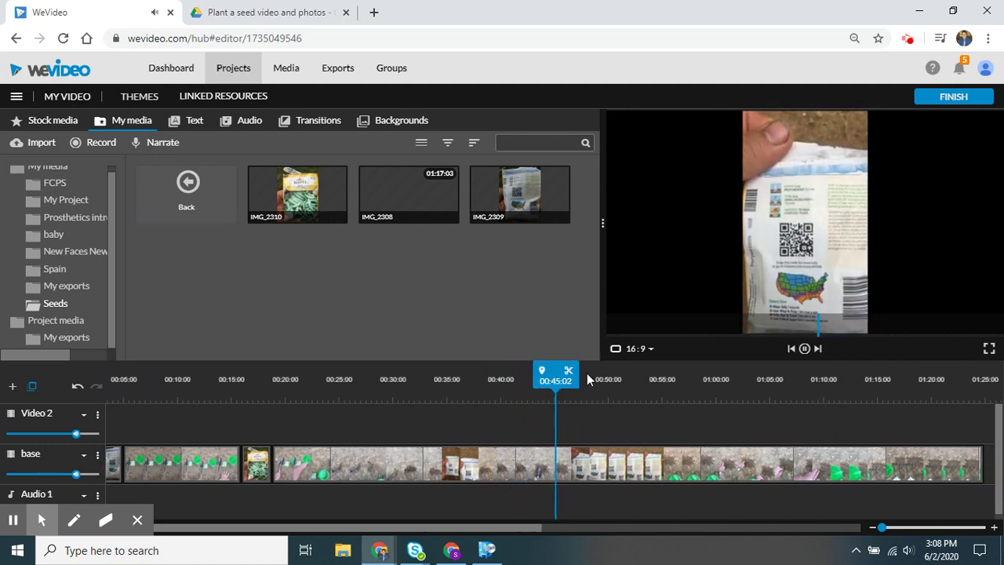
pyautogui.click(804, 348)
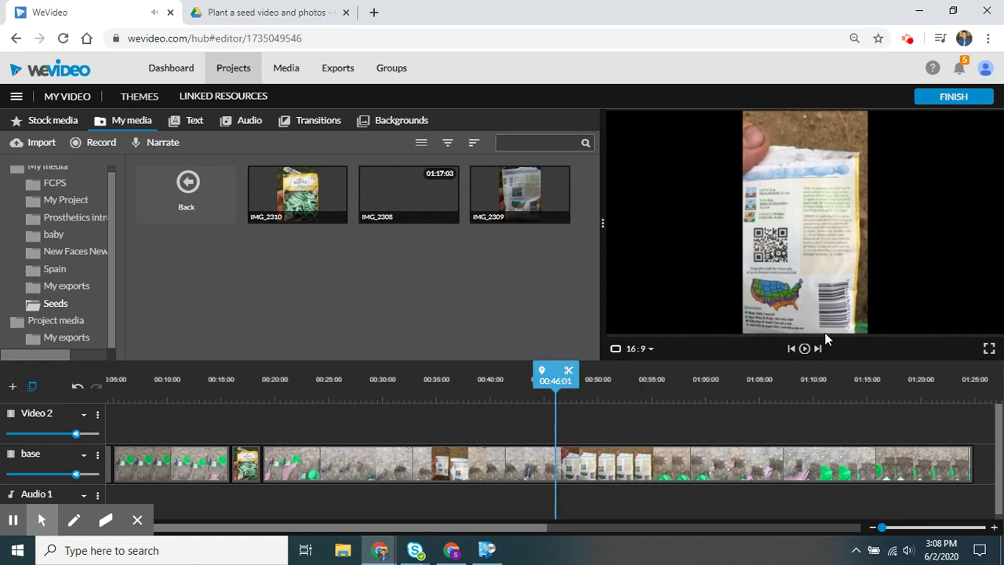
pyautogui.click(805, 350)
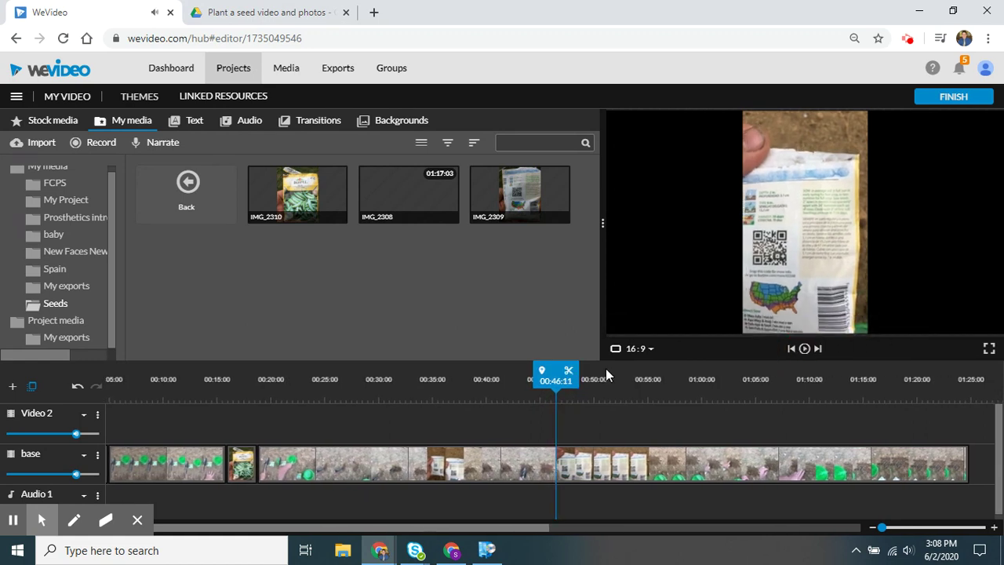
pyautogui.click(567, 373)
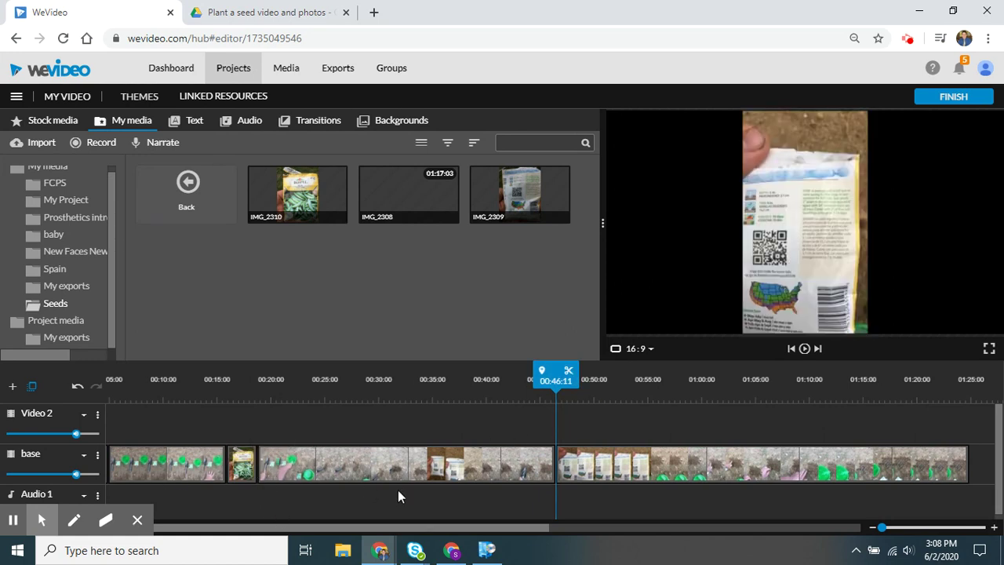
# Move the IMG_2309 photo from the beginning of the base track into the new split, pushing the remaining video back.
pyautogui.moveTo(378, 533); pyautogui.dragTo(292, 535)
pyautogui.moveTo(148, 465); pyautogui.dragTo(608, 468)
pyautogui.click(627, 509)
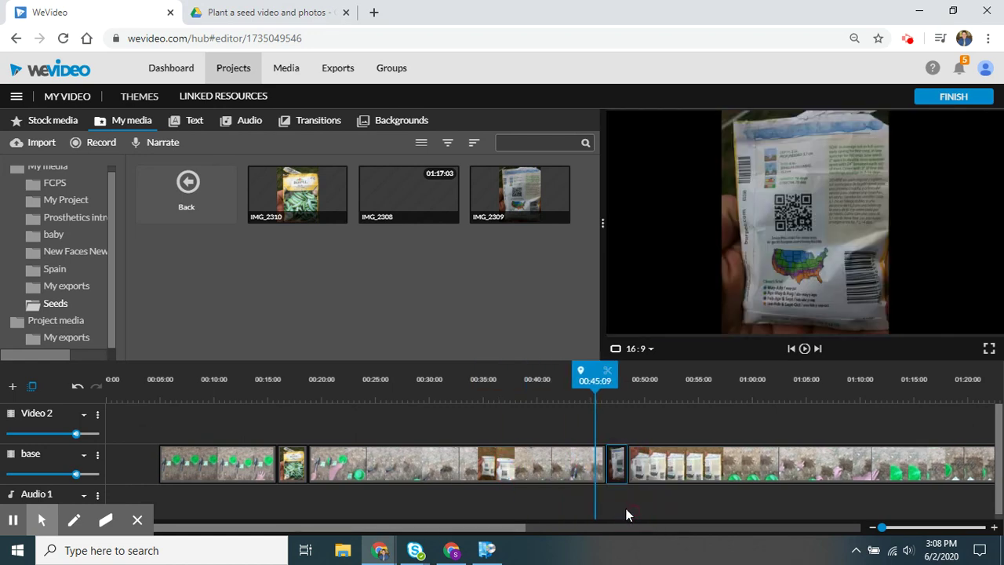
# Select all clips on the base track and move them together to the start of the timeline.
pyautogui.click(464, 527)
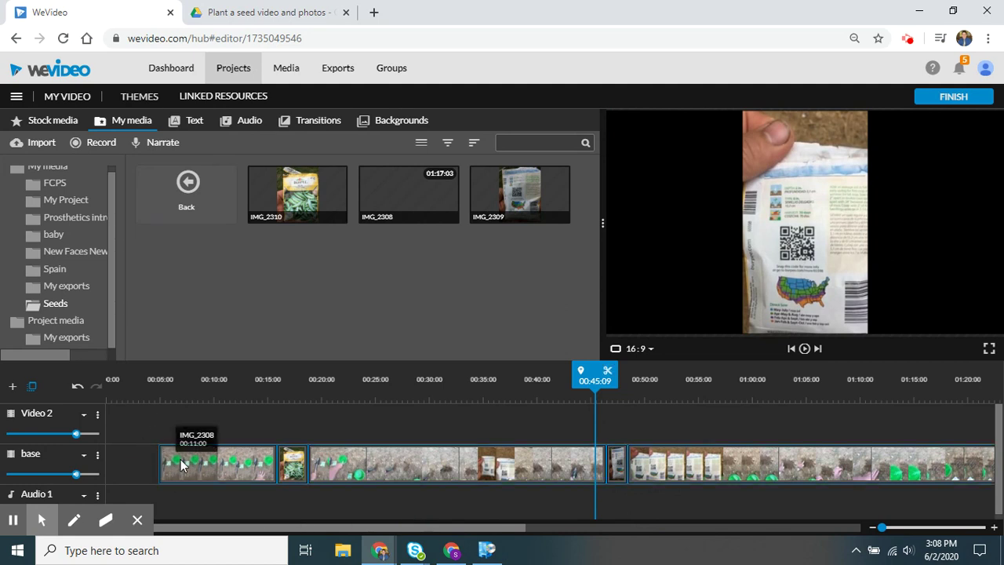
pyautogui.click(140, 467)
pyautogui.moveTo(146, 434); pyautogui.dragTo(816, 457)
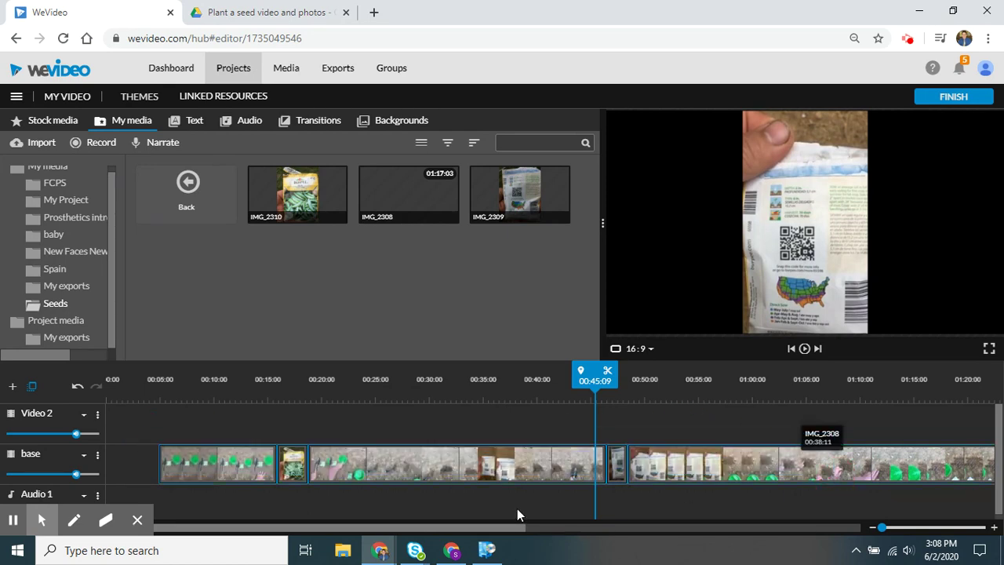
pyautogui.moveTo(175, 472); pyautogui.dragTo(164, 470)
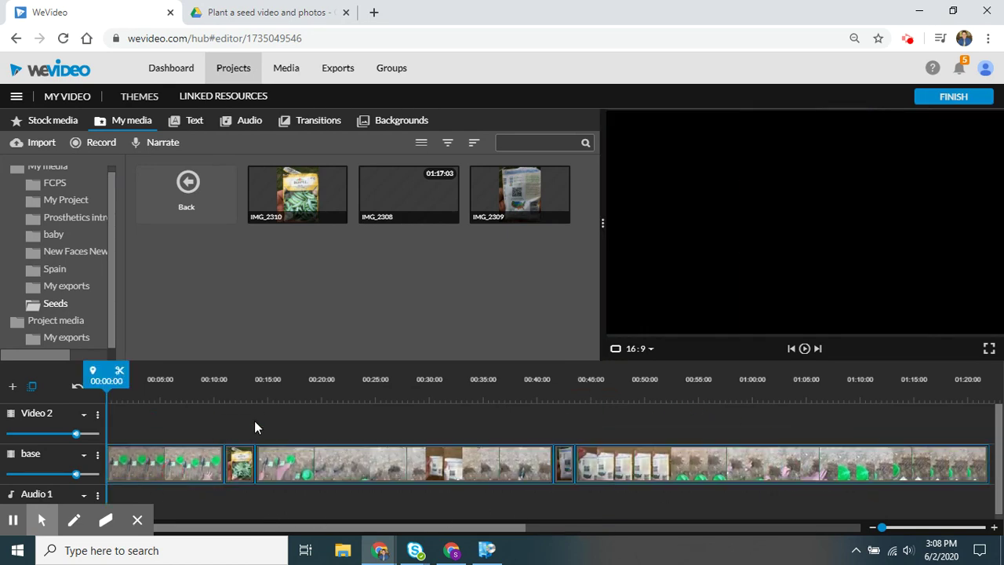
pyautogui.click(178, 426)
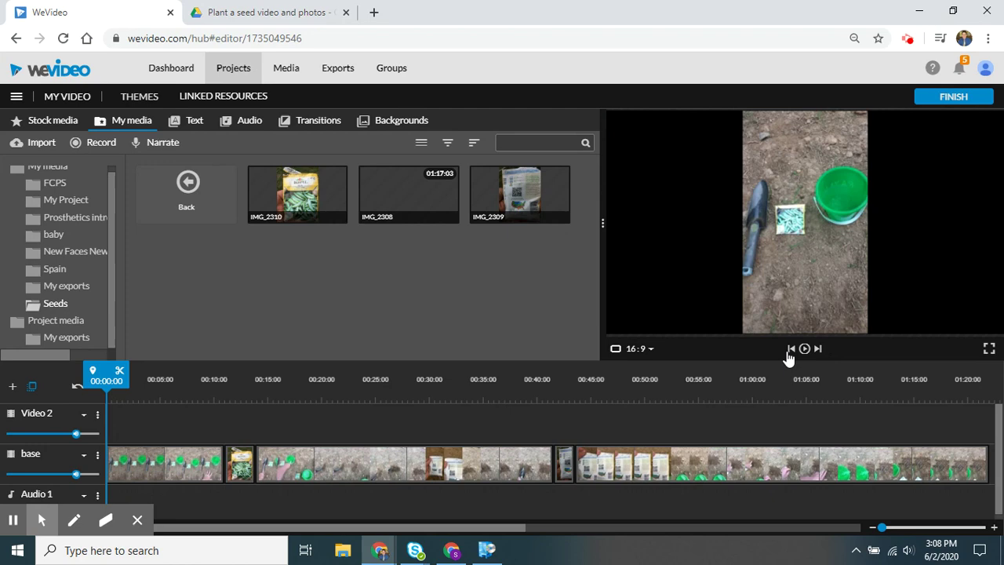
# Play through the footage after the IMG_2309 photo, trim the redundant seed packet shot off the last clip's start at about 00:51:04, and close the gap.
pyautogui.moveTo(118, 379); pyautogui.dragTo(538, 379)
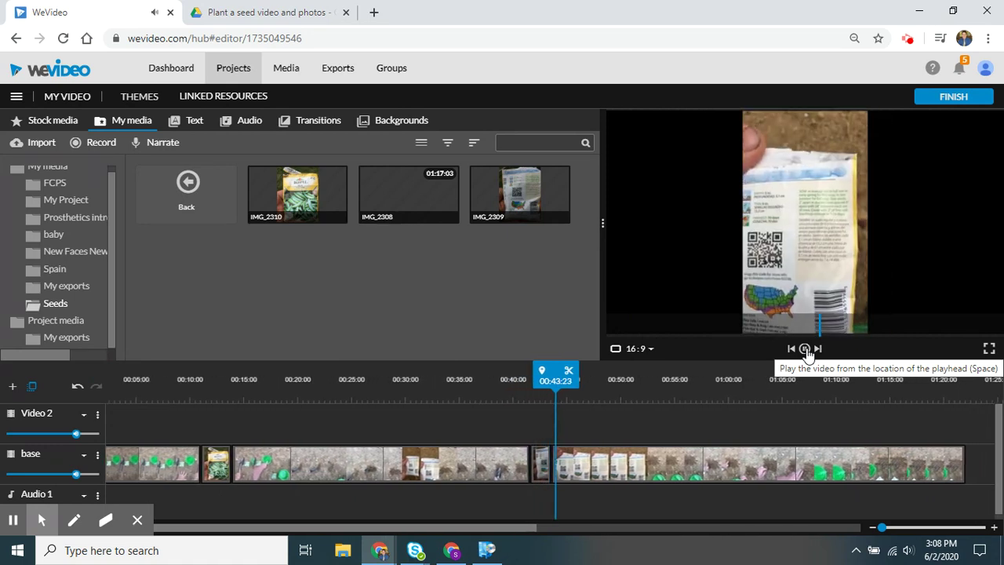
pyautogui.click(805, 349)
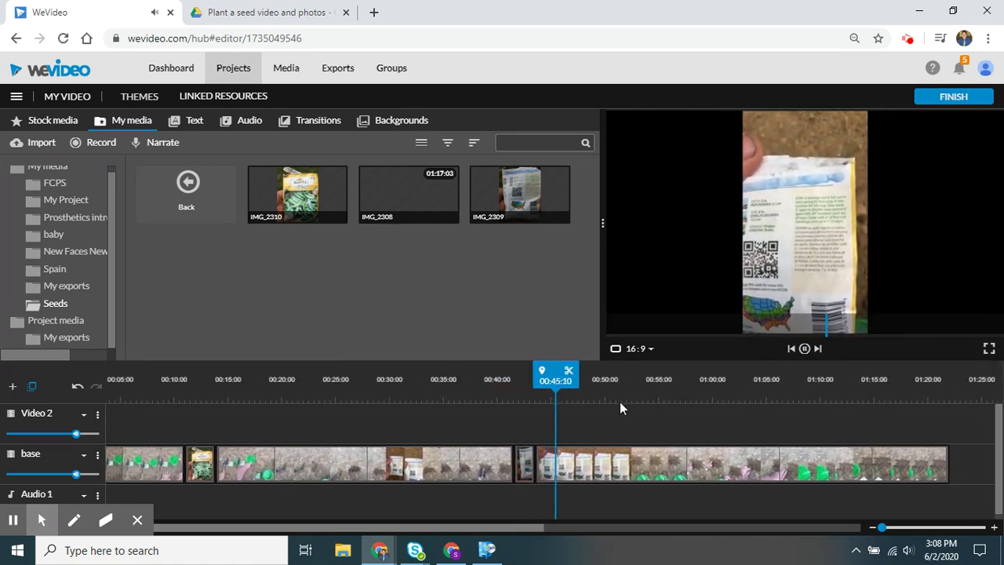
pyautogui.moveTo(559, 370); pyautogui.dragTo(625, 371)
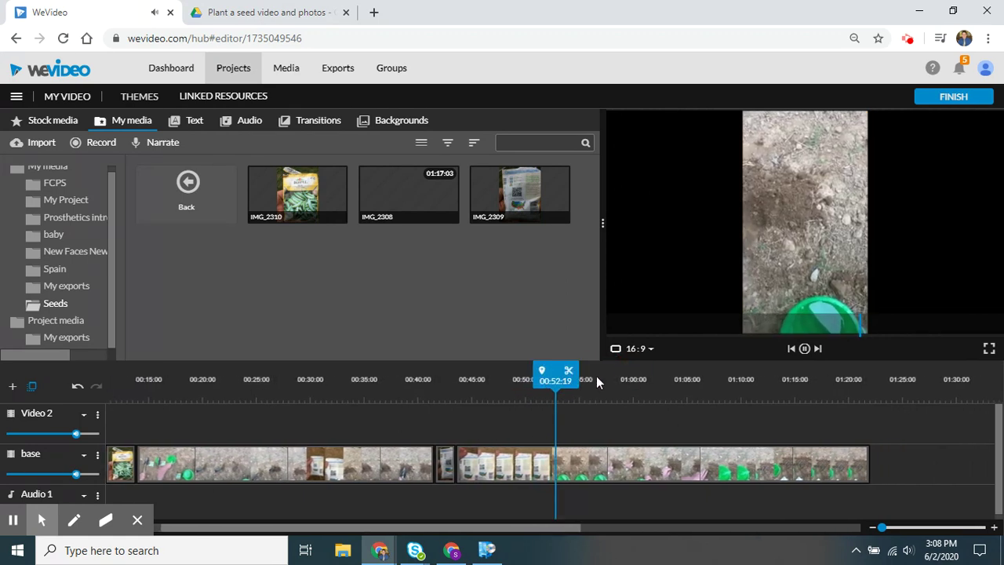
pyautogui.click(804, 348)
pyautogui.moveTo(553, 370); pyautogui.dragTo(493, 370)
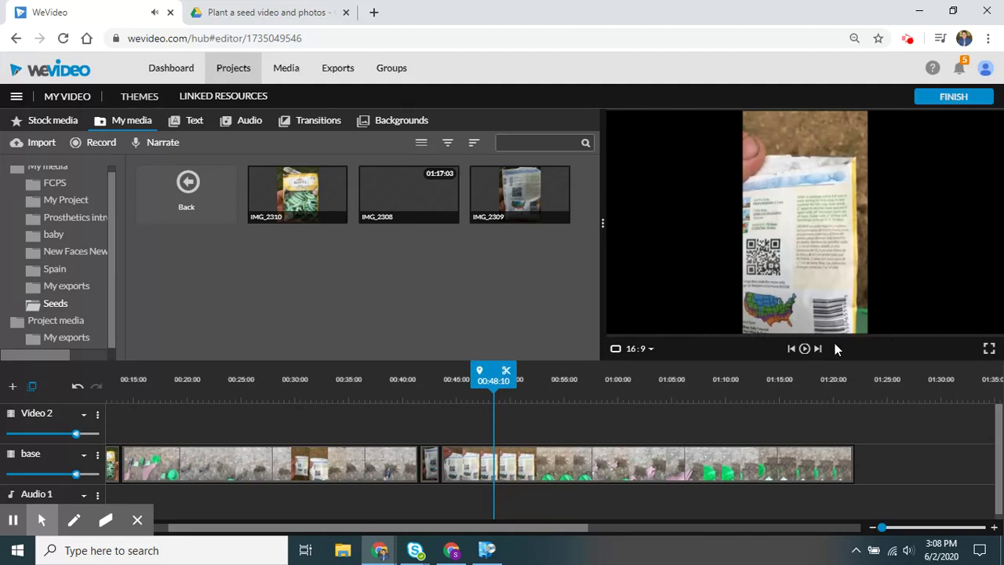
pyautogui.click(804, 350)
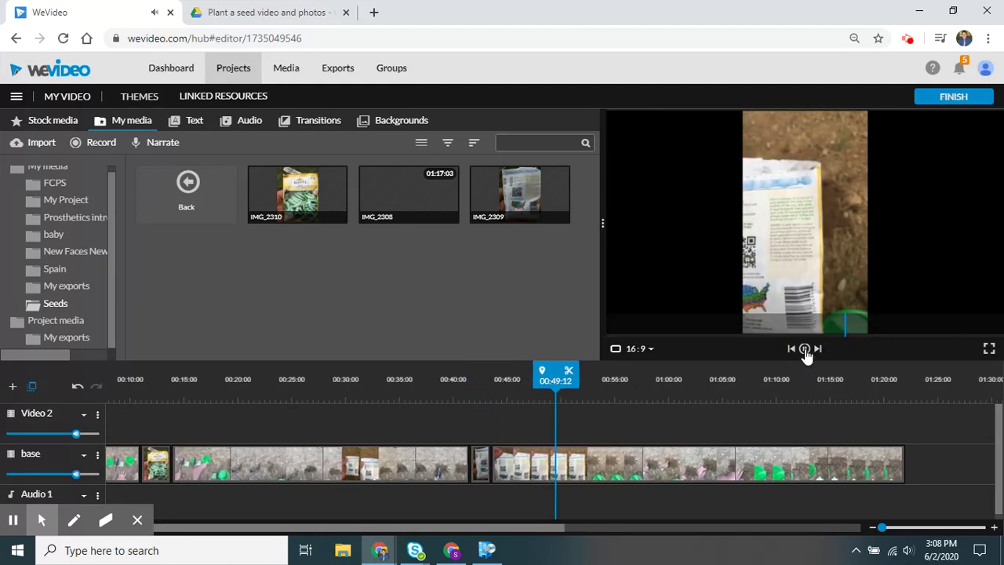
pyautogui.click(805, 350)
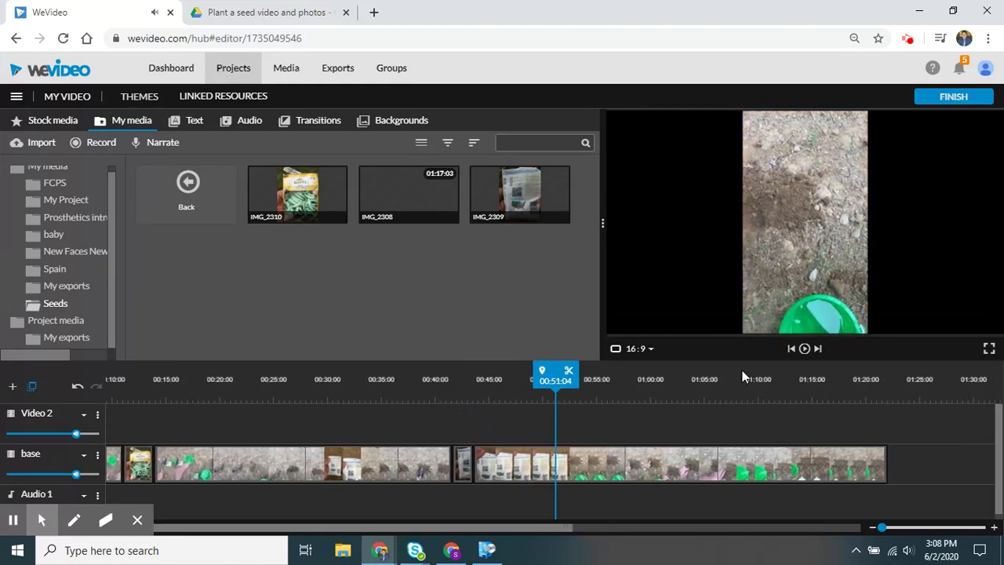
pyautogui.click(538, 465)
pyautogui.moveTo(538, 465)
pyautogui.mouseDown()
pyautogui.moveTo(638, 477)
pyautogui.moveTo(623, 466)
pyautogui.moveTo(536, 469)
pyautogui.mouseUp()
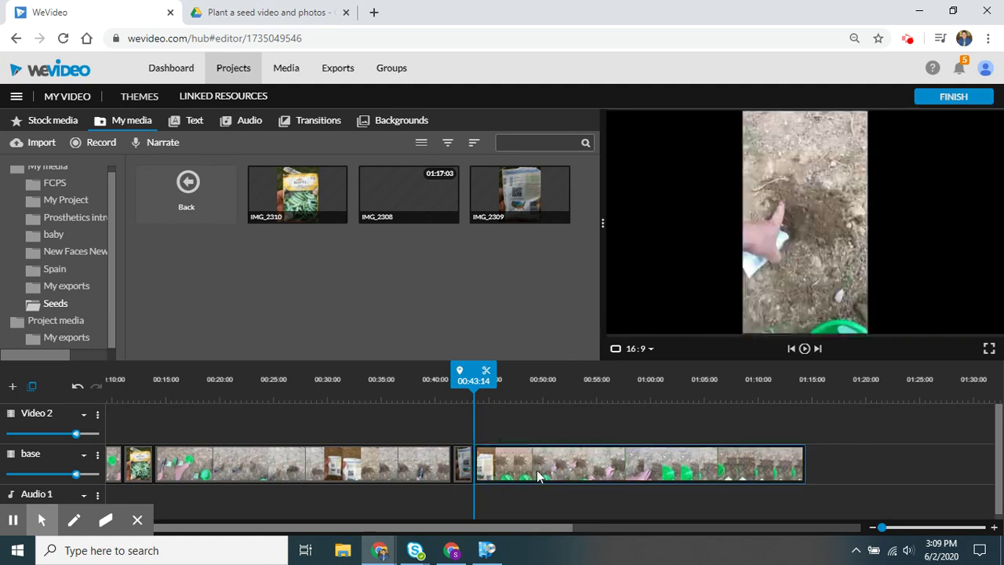
# Add Cross fade transitions on both sides of the IMG_2309 photo on the base track.
pyautogui.click(463, 469)
pyautogui.rightClick(464, 469)
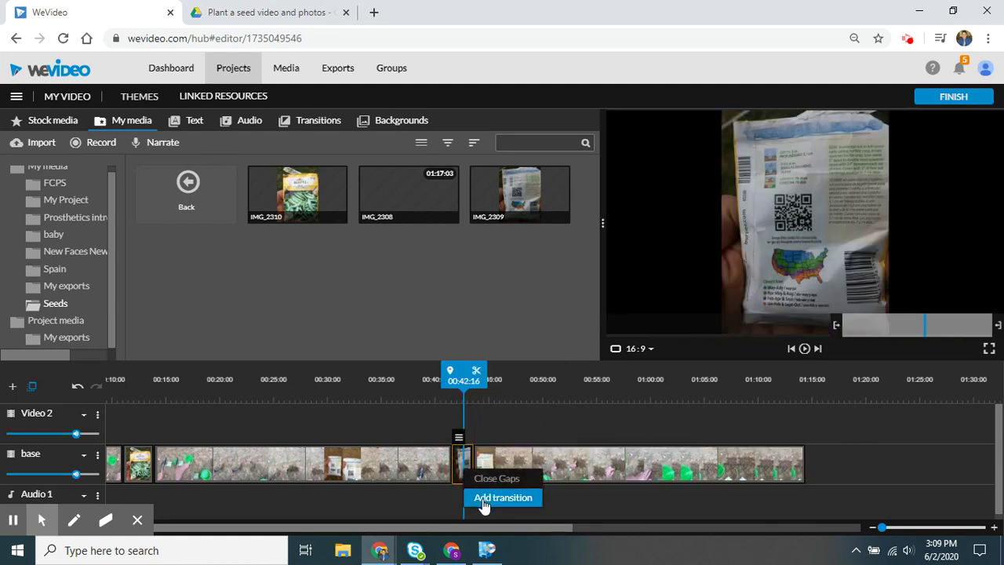
pyautogui.click(503, 497)
pyautogui.click(474, 469)
pyautogui.click(505, 407)
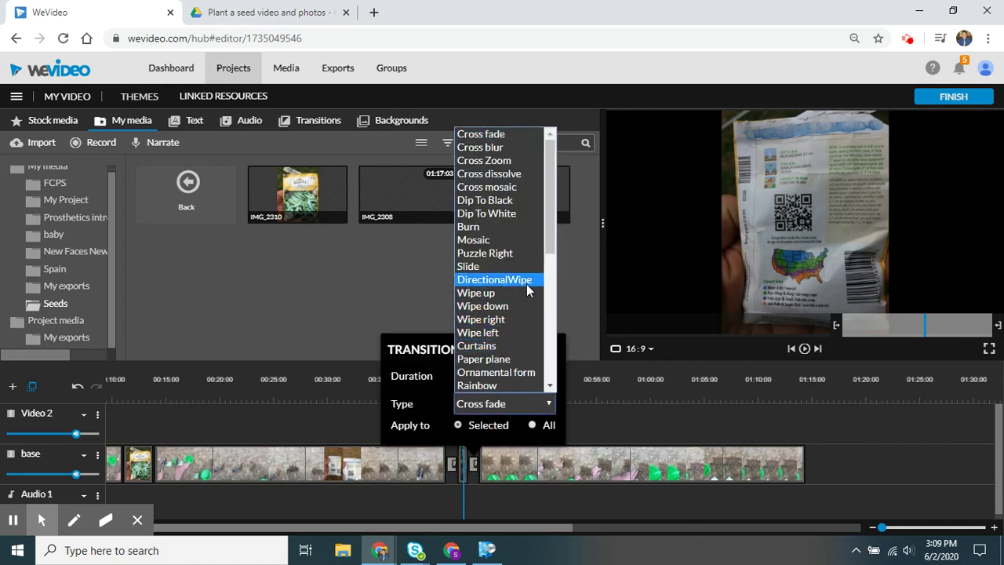
pyautogui.click(515, 409)
# Play the timeline from just before the IMG_2309 photo to check its transitions.
pyautogui.moveTo(462, 378); pyautogui.dragTo(429, 380)
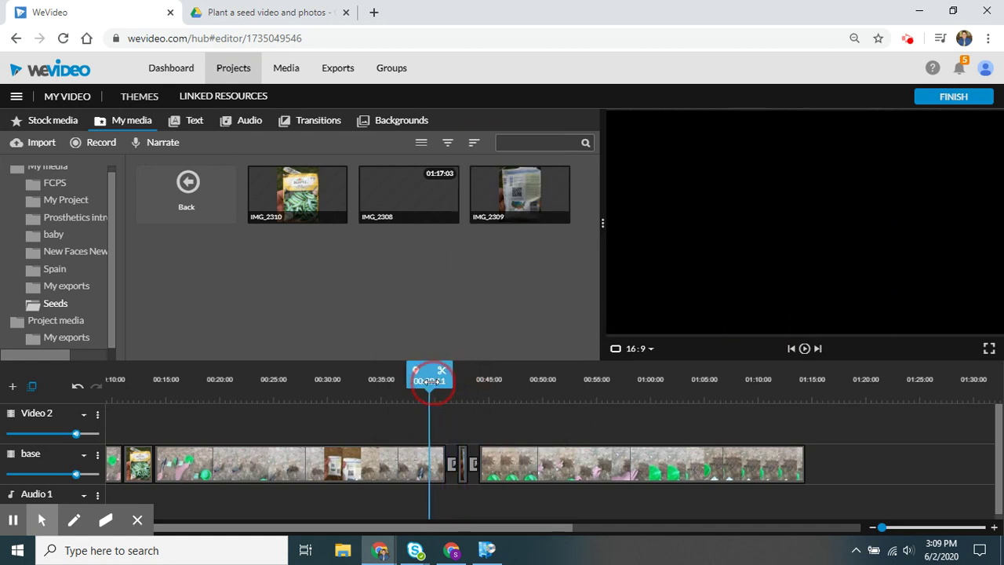
pyautogui.click(804, 348)
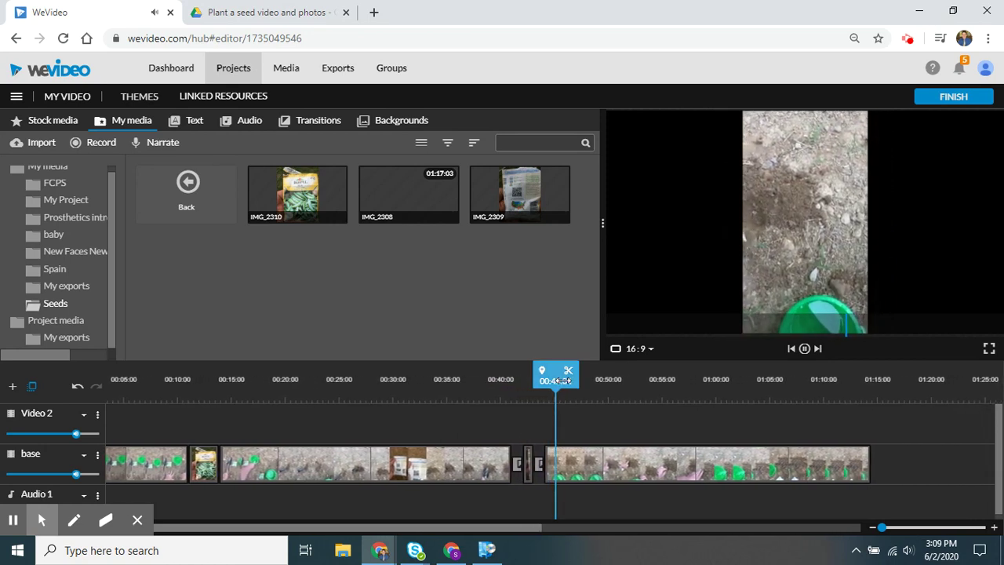
pyautogui.click(817, 348)
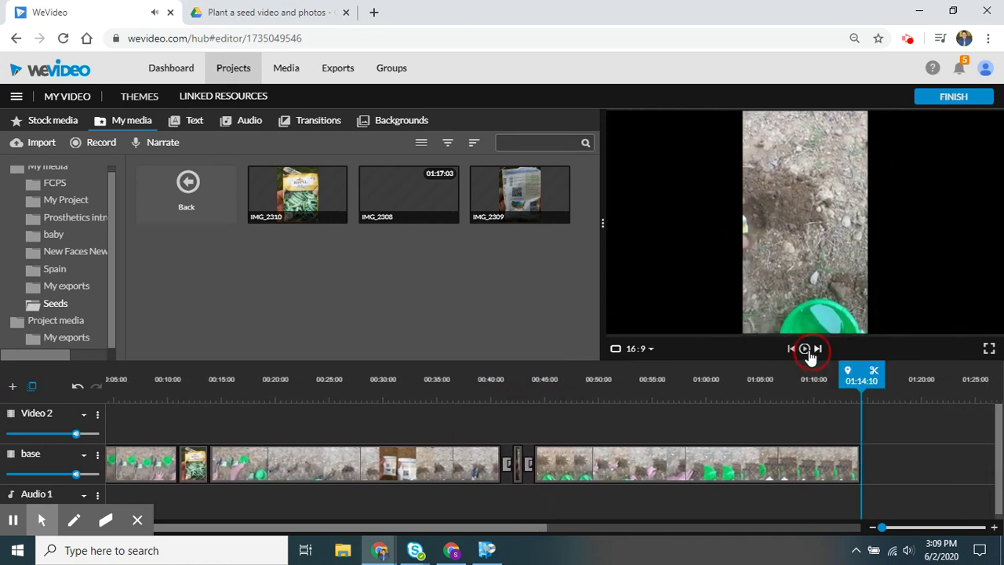
# Open the IMG_2309 photo for editing, review its Transform, Animation, color and Color Keying settings, and return to the timeline.
pyautogui.click(517, 463)
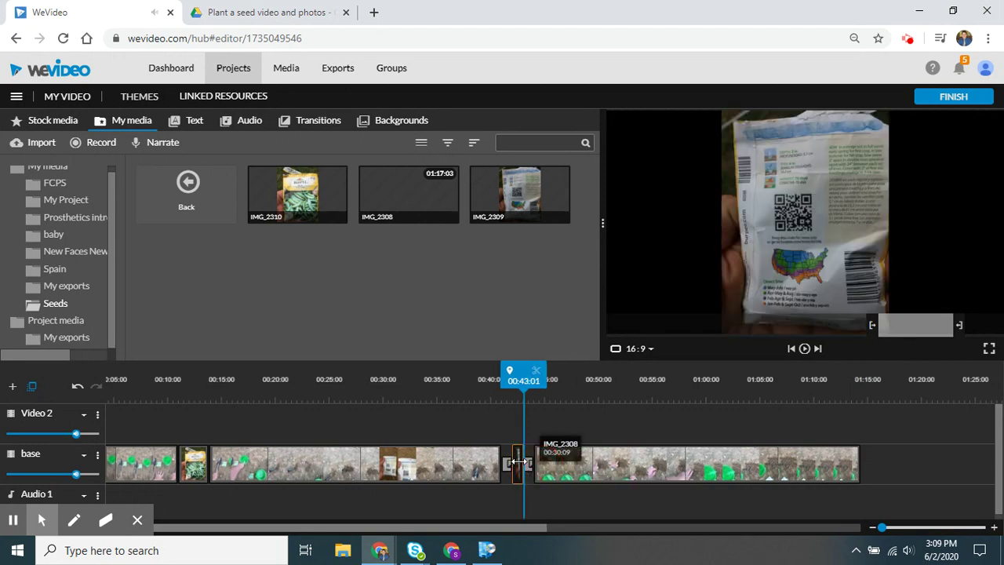
pyautogui.doubleClick(520, 467)
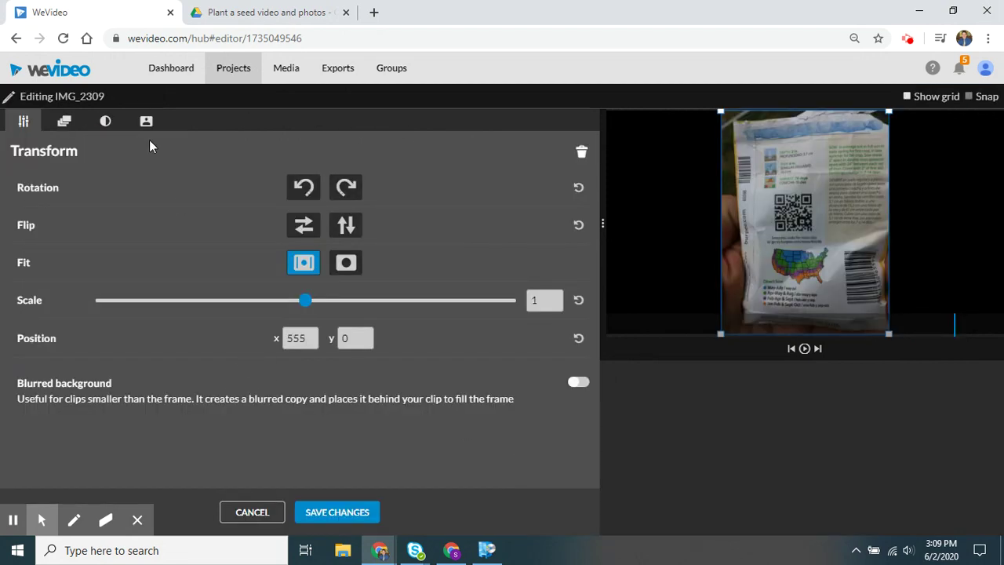
pyautogui.click(66, 125)
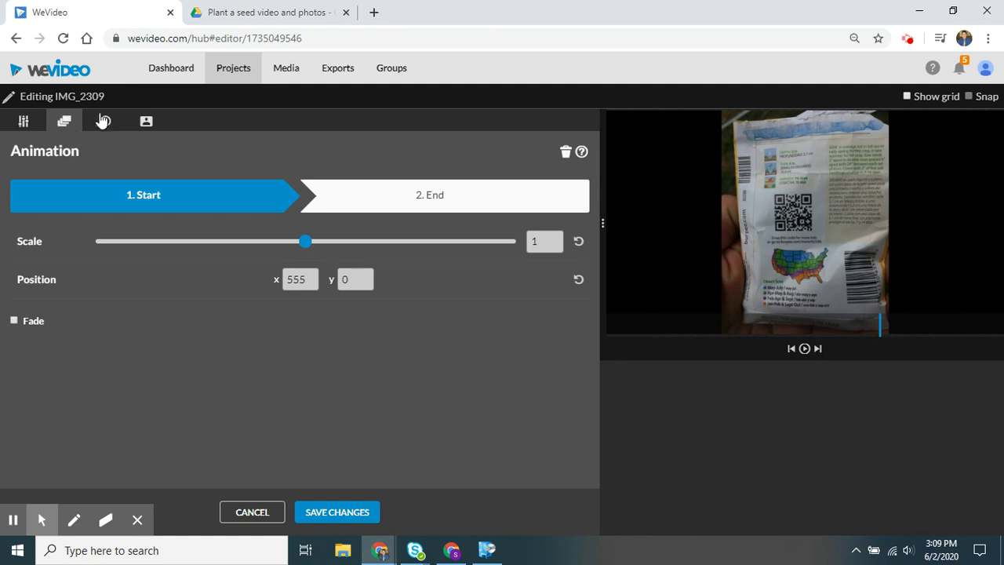
pyautogui.click(116, 123)
pyautogui.click(145, 123)
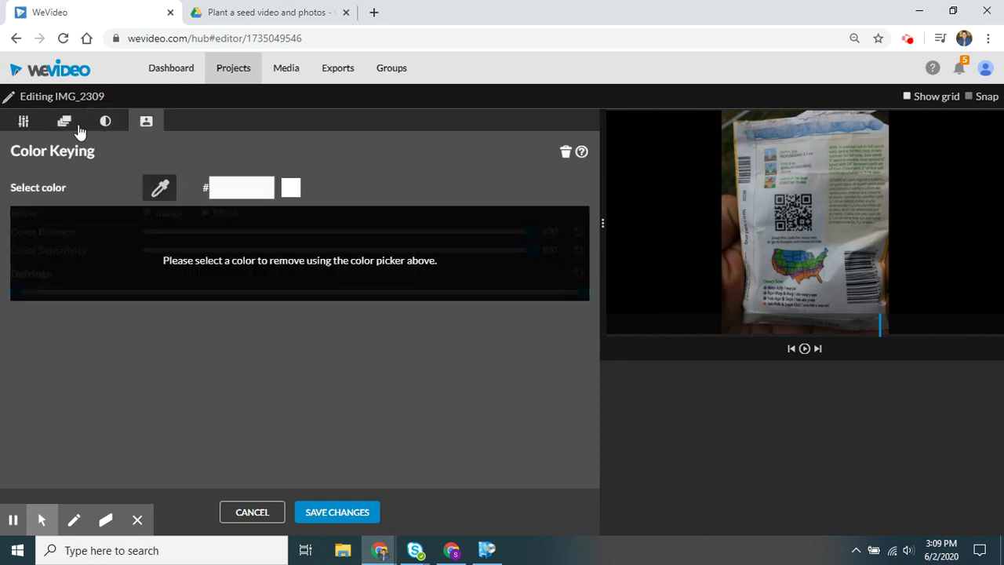
pyautogui.click(16, 118)
pyautogui.click(355, 512)
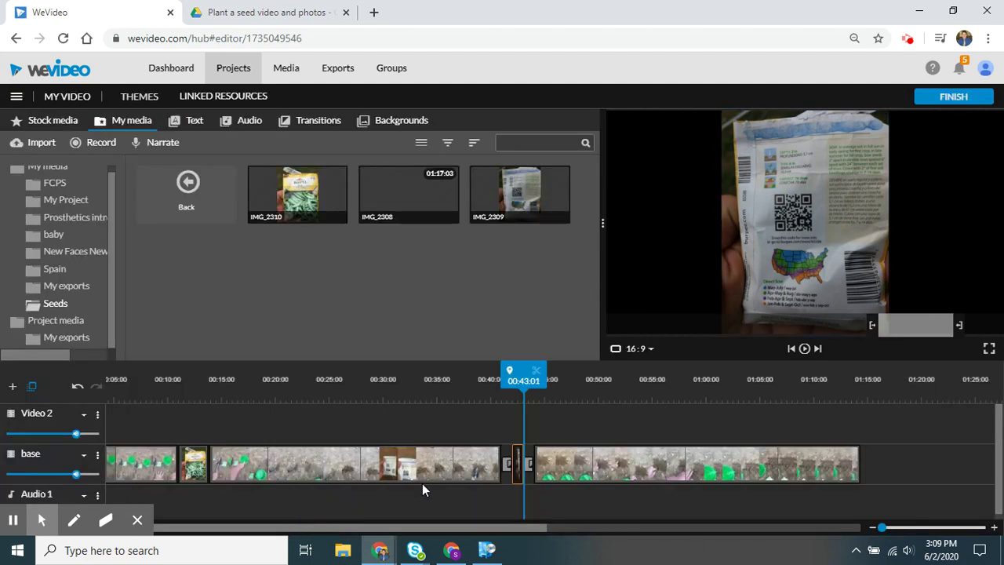
# Move the last video clip back to make room, lengthen the IMG_2309 photo, and slide the clip up against it again.
pyautogui.click(542, 478)
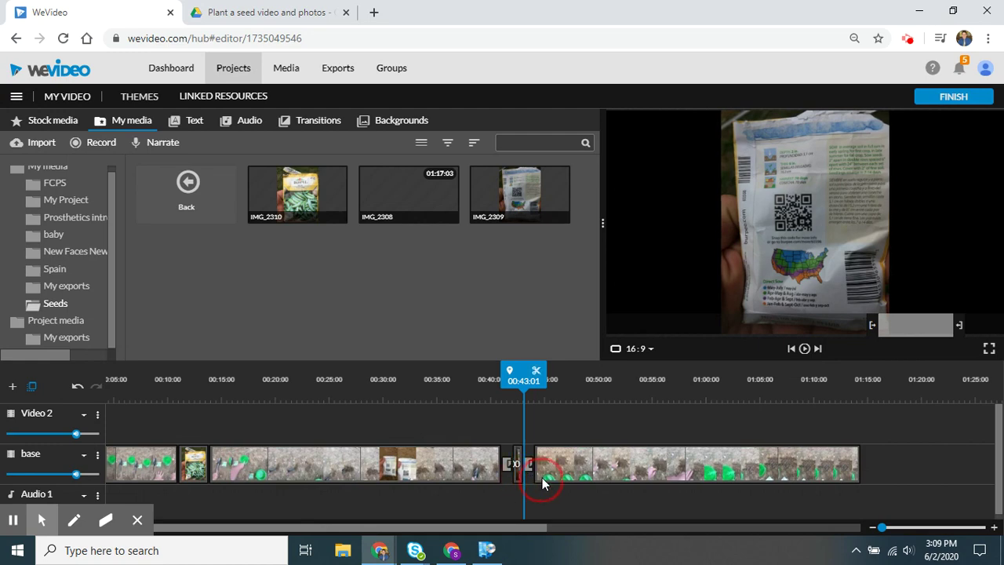
pyautogui.moveTo(542, 477); pyautogui.dragTo(583, 477)
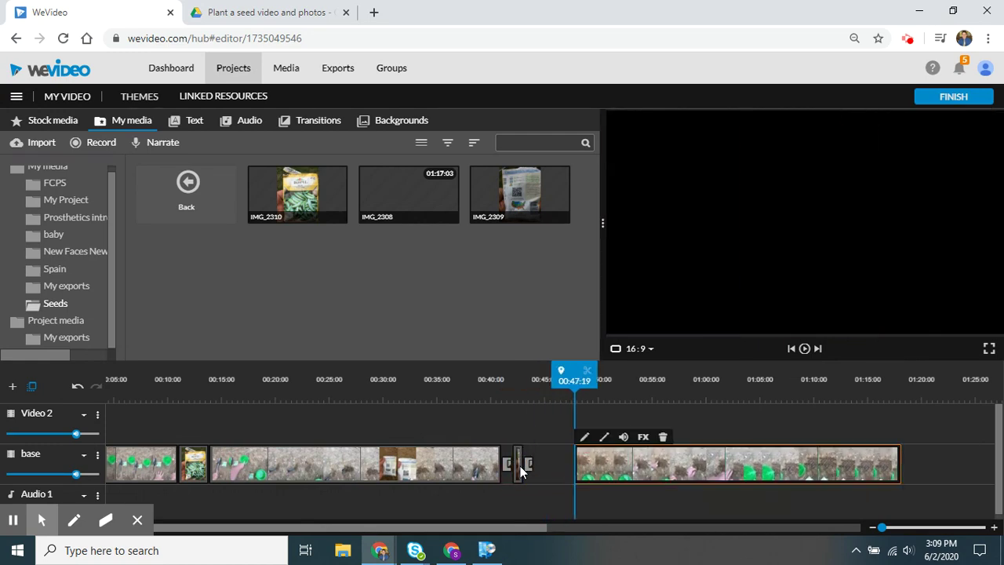
pyautogui.click(523, 467)
pyautogui.click(533, 468)
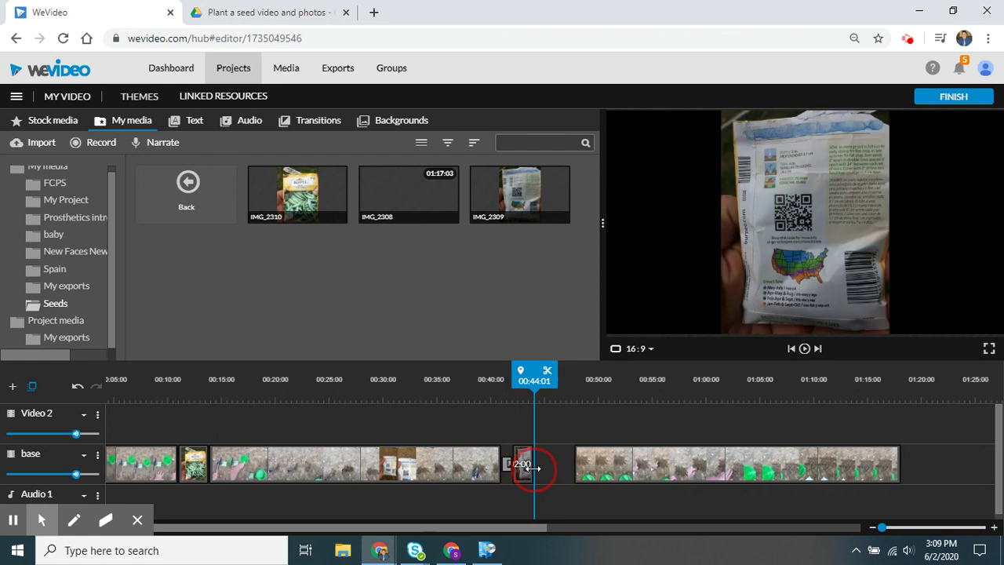
pyautogui.moveTo(593, 466); pyautogui.dragTo(563, 467)
# Preview the footage leading into the IMG_2309 photo, cancel the preview preparation, and return the playhead to the start of the timeline.
pyautogui.moveTo(541, 396); pyautogui.dragTo(470, 396)
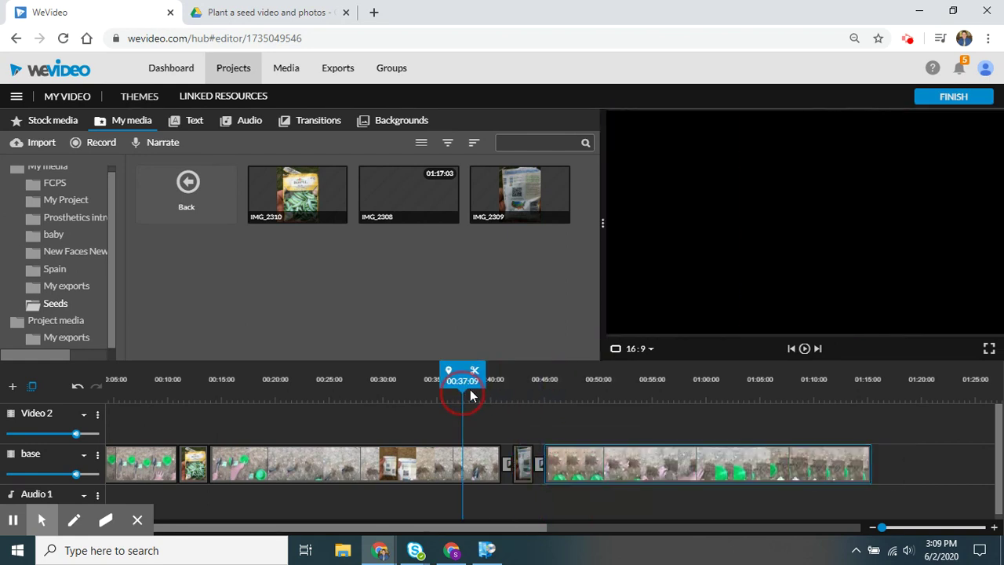
pyautogui.click(804, 349)
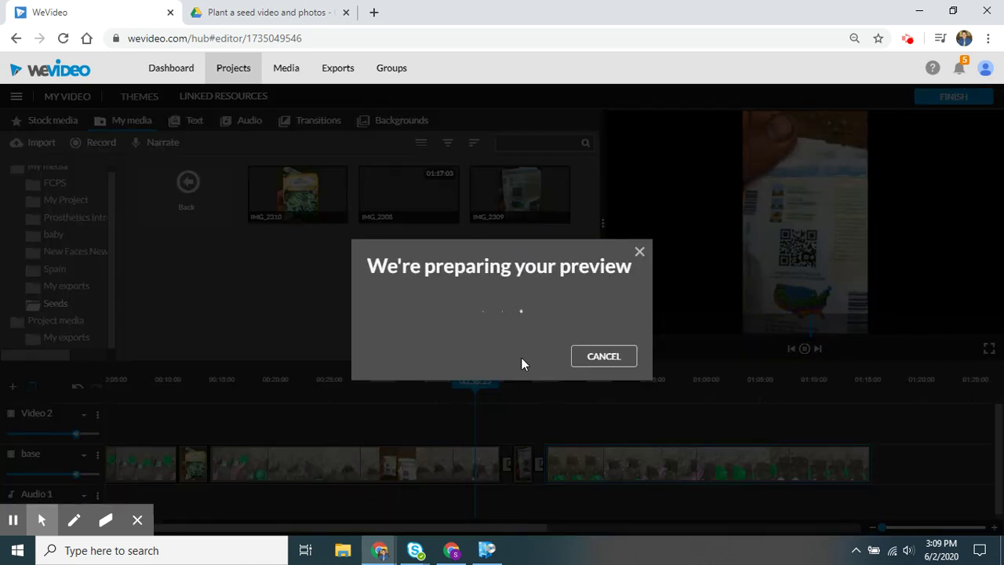
pyautogui.click(601, 357)
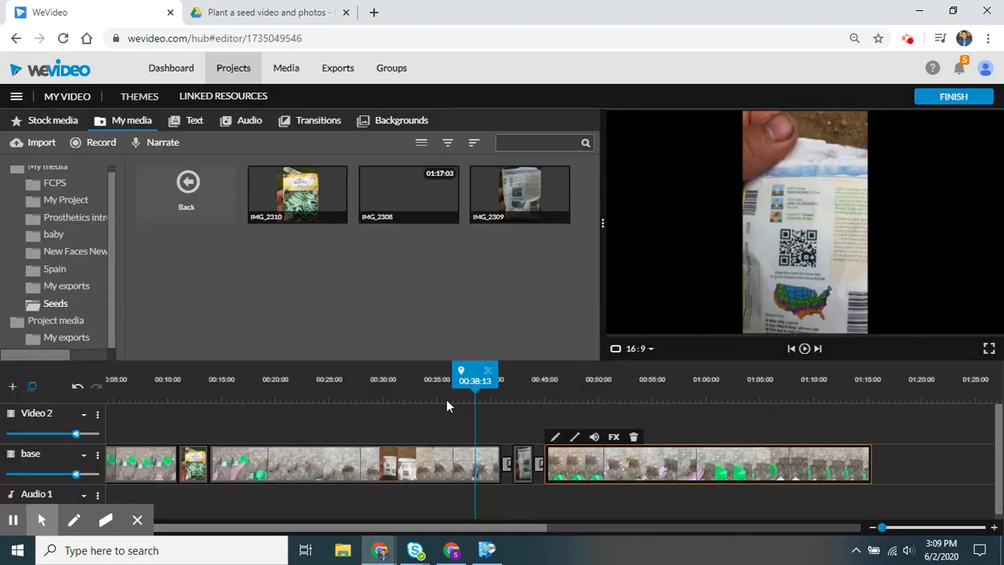
pyautogui.moveTo(467, 369); pyautogui.dragTo(130, 392)
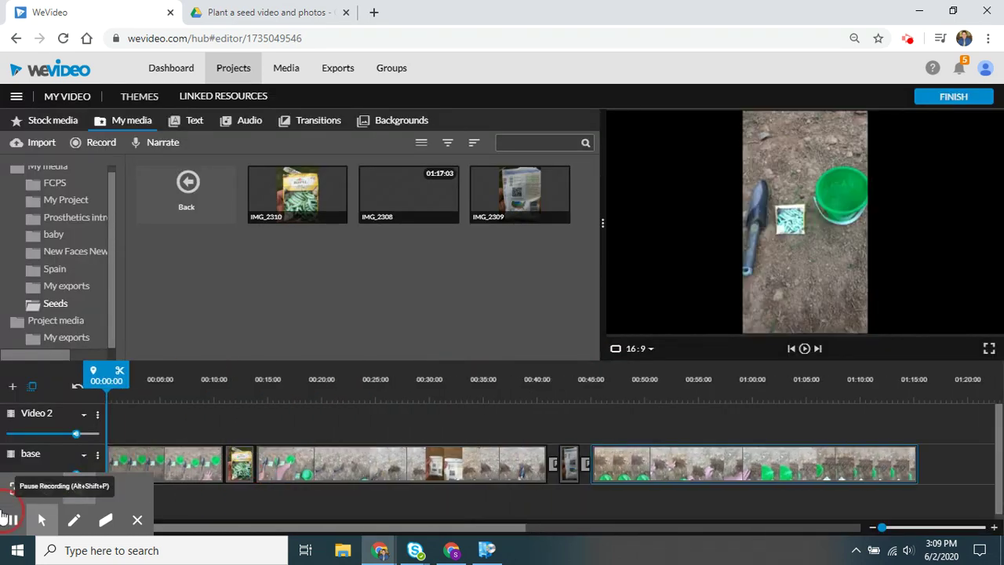
pyautogui.click(35, 498)
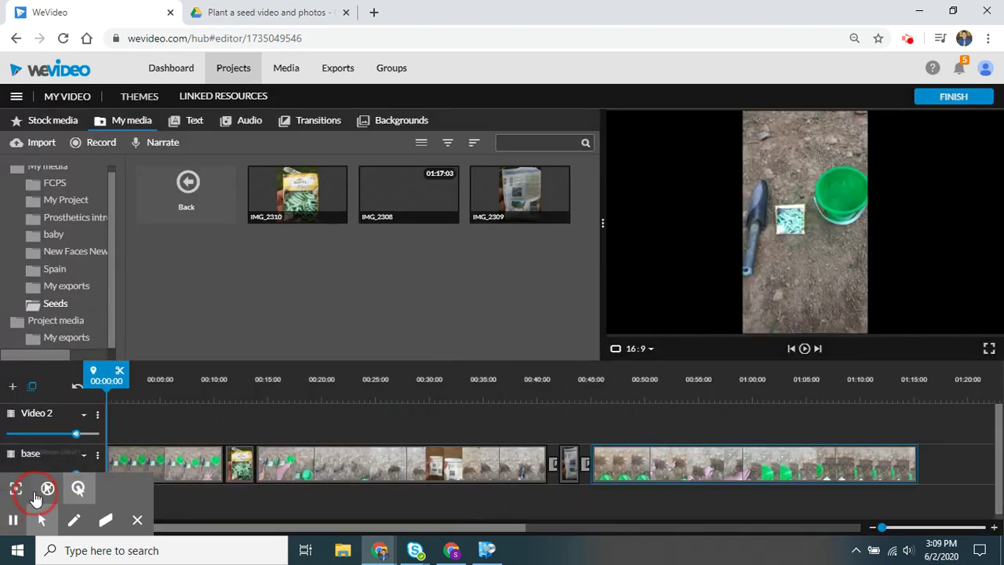
# Place the Tilted - Title motion text at the start of the Video 2 track and preview it over the video.
pyautogui.click(187, 125)
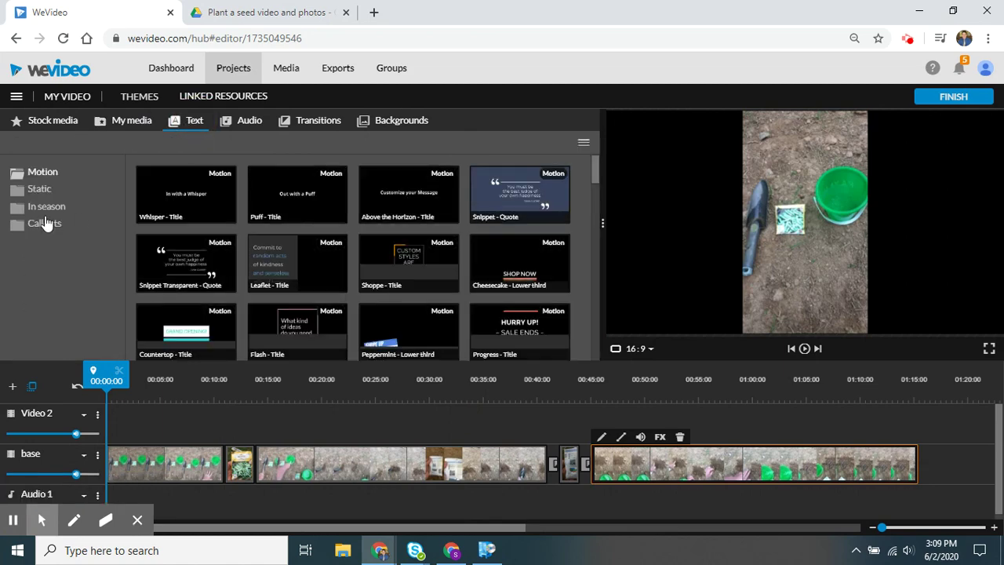
pyautogui.moveTo(596, 175); pyautogui.dragTo(579, 223)
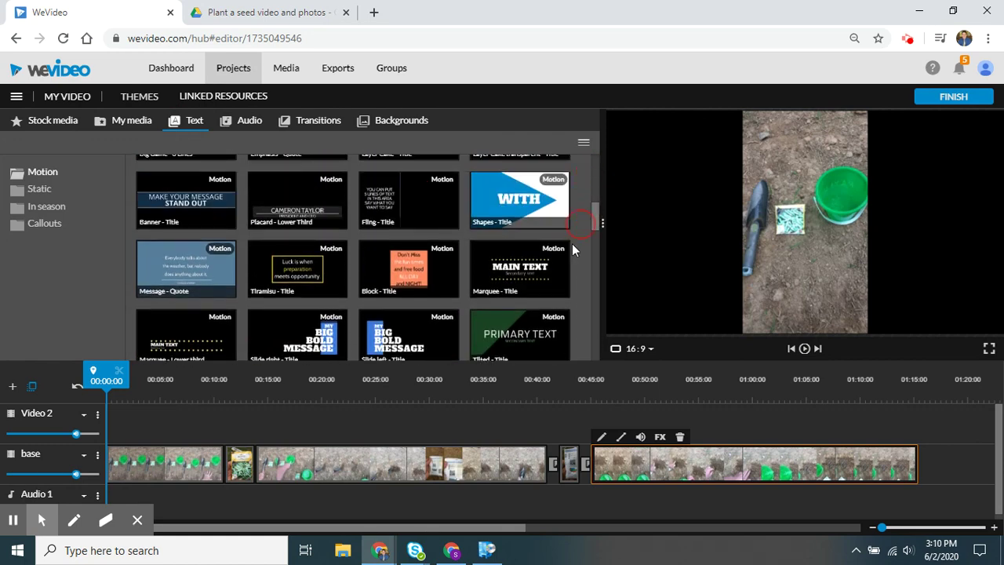
pyautogui.moveTo(511, 332); pyautogui.dragTo(124, 428)
pyautogui.click(805, 350)
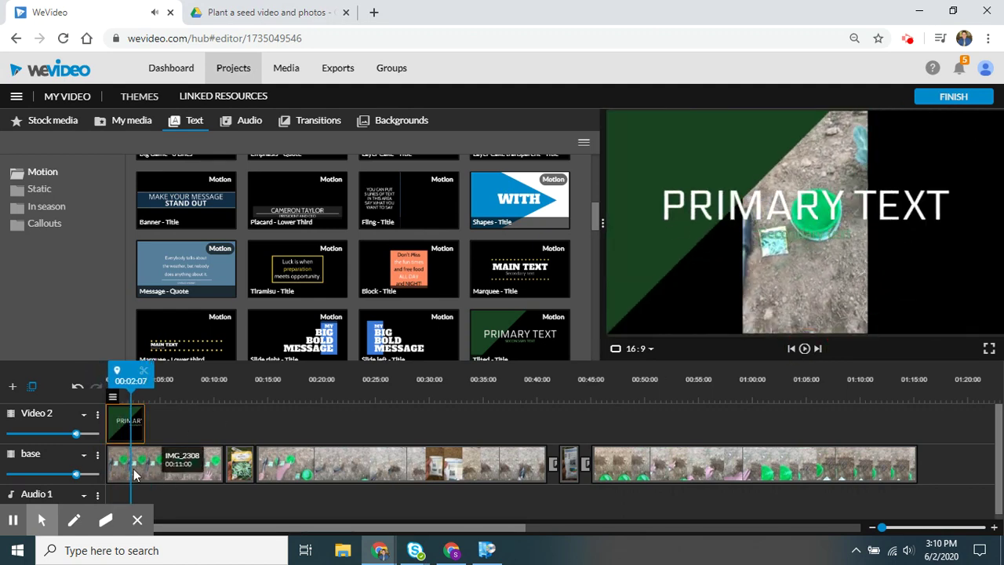
# Move all base track clips together so they start where the title ends at 00:03:16, and preview the opening.
pyautogui.moveTo(182, 430); pyautogui.dragTo(921, 463)
pyautogui.moveTo(185, 458); pyautogui.dragTo(225, 457)
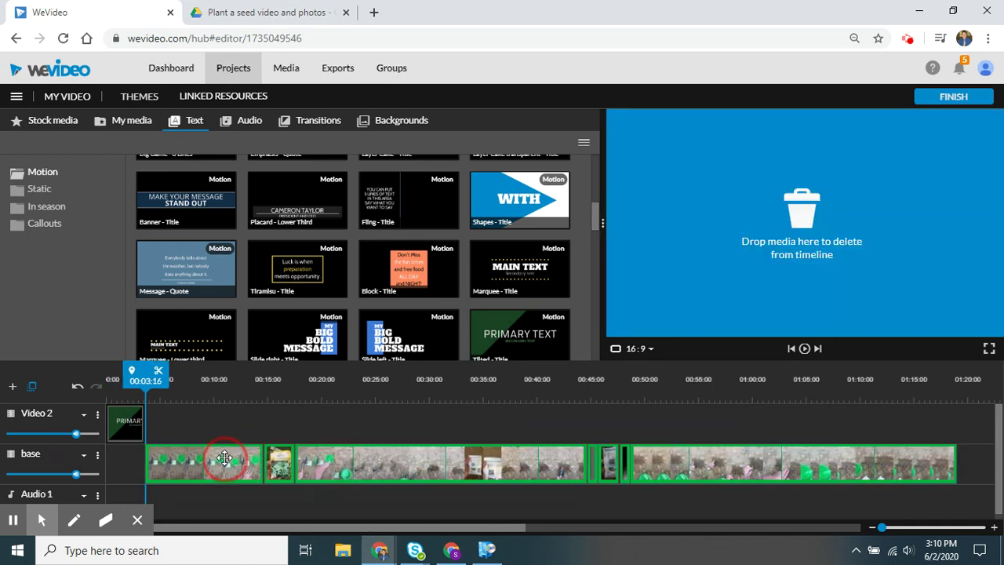
pyautogui.moveTo(148, 378); pyautogui.dragTo(82, 385)
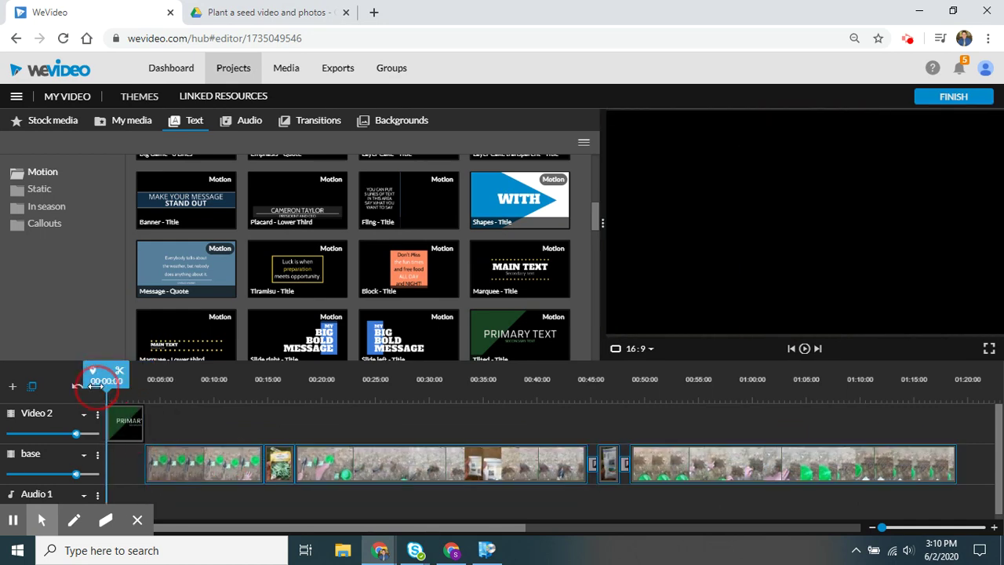
pyautogui.click(803, 349)
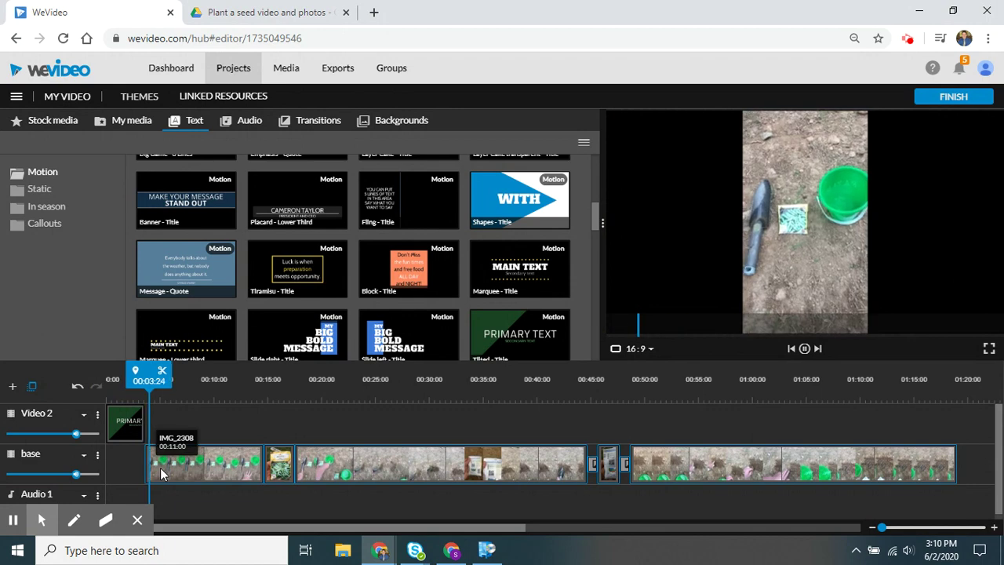
pyautogui.click(803, 352)
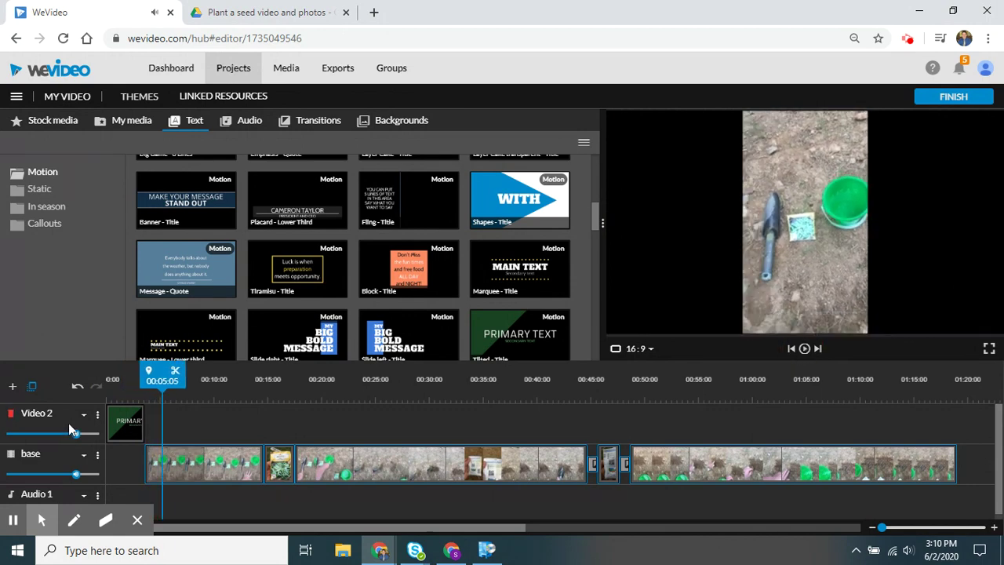
# Set the Tilted title's primary text to "How to Plant a Seed" and its secondary text to a byline with the author's name.
pyautogui.doubleClick(116, 432)
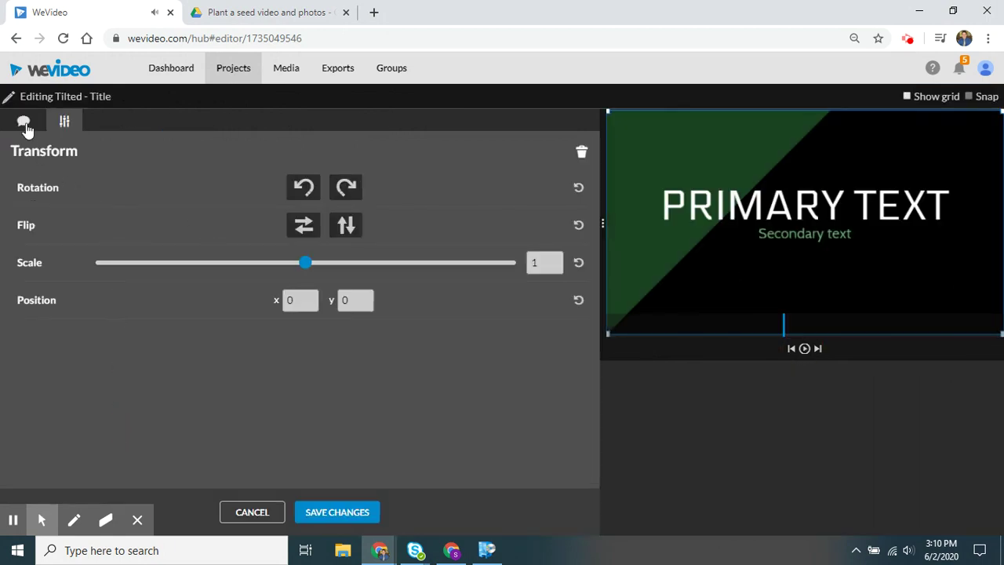
pyautogui.click(124, 259)
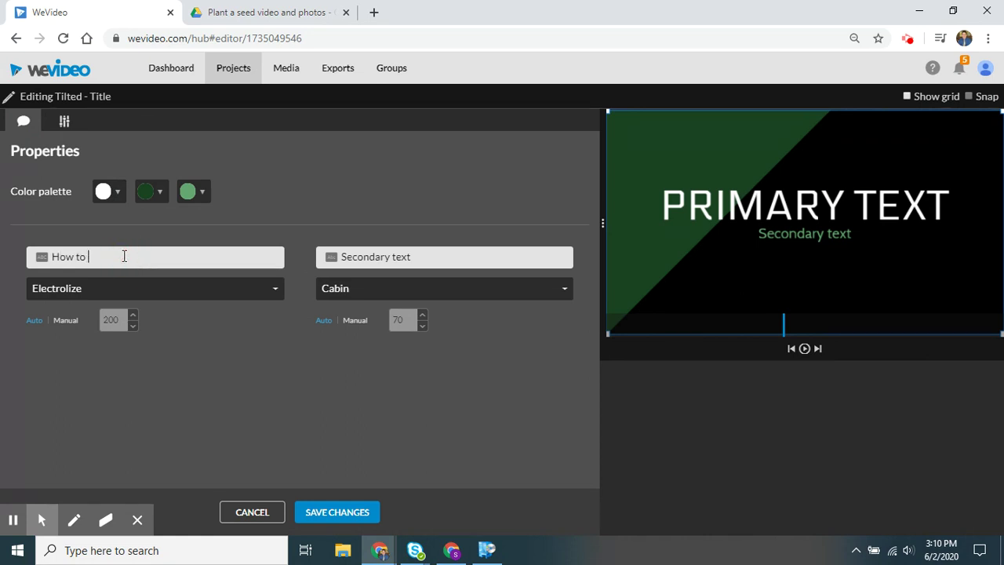
pyautogui.write('How to Plant a Seed')
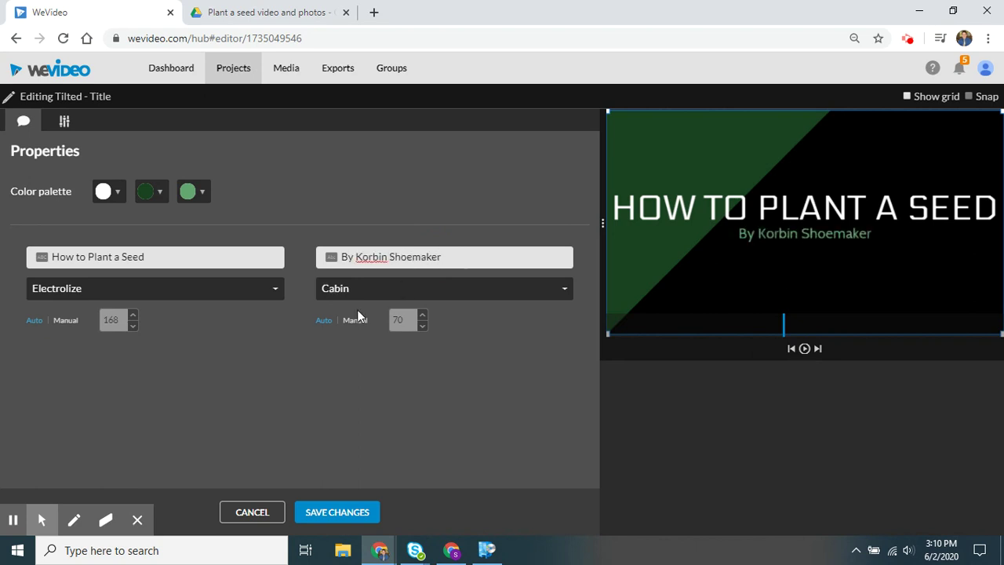
# Look at the color choices for the title's light green and dark green palette colors.
pyautogui.click(188, 195)
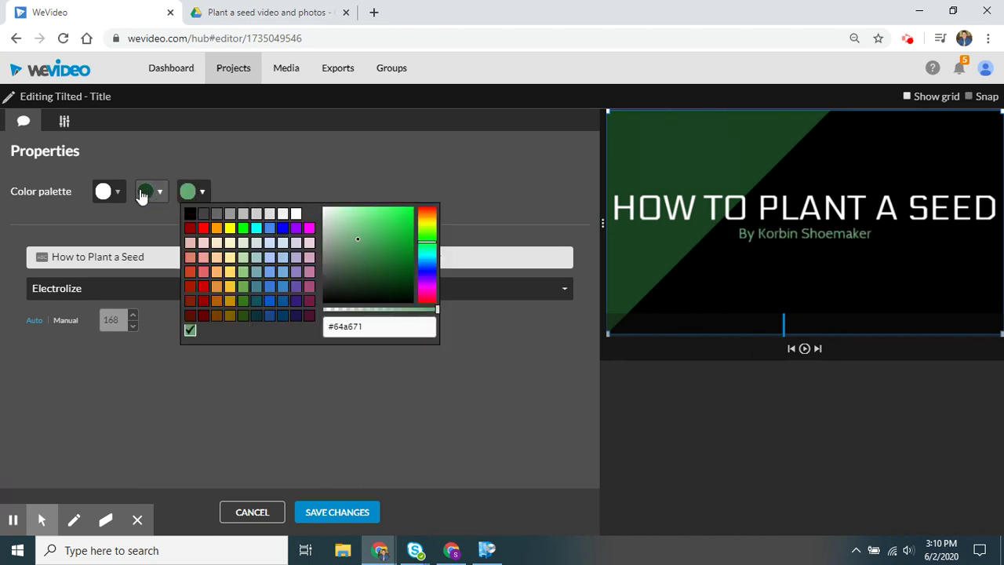
pyautogui.click(142, 193)
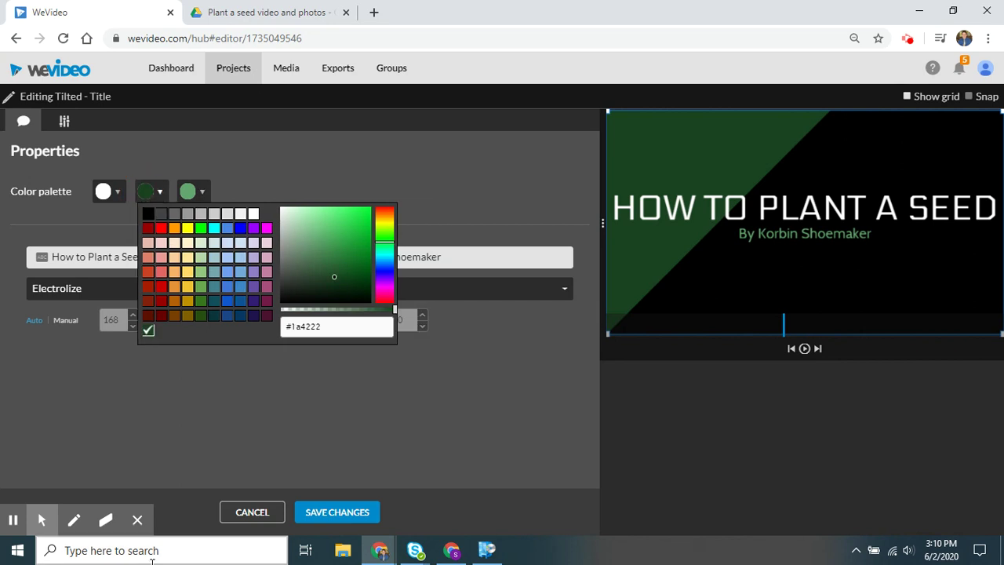
pyautogui.click(98, 426)
# Shift the opening title slightly in the frame to a y position of -6 and save the title changes.
pyautogui.click(65, 121)
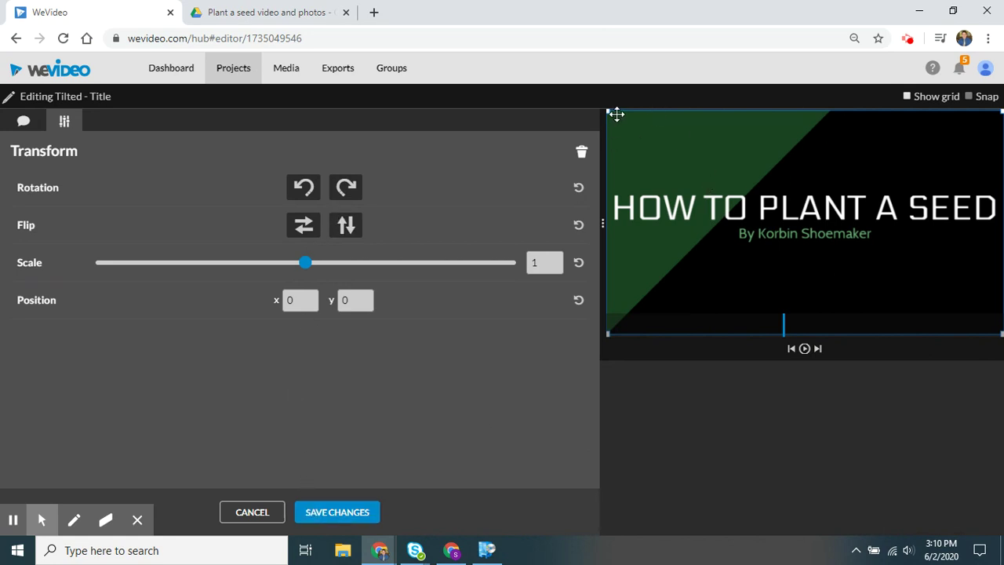
pyautogui.moveTo(644, 109)
pyautogui.mouseDown()
pyautogui.moveTo(646, 159)
pyautogui.moveTo(644, 123)
pyautogui.mouseUp()
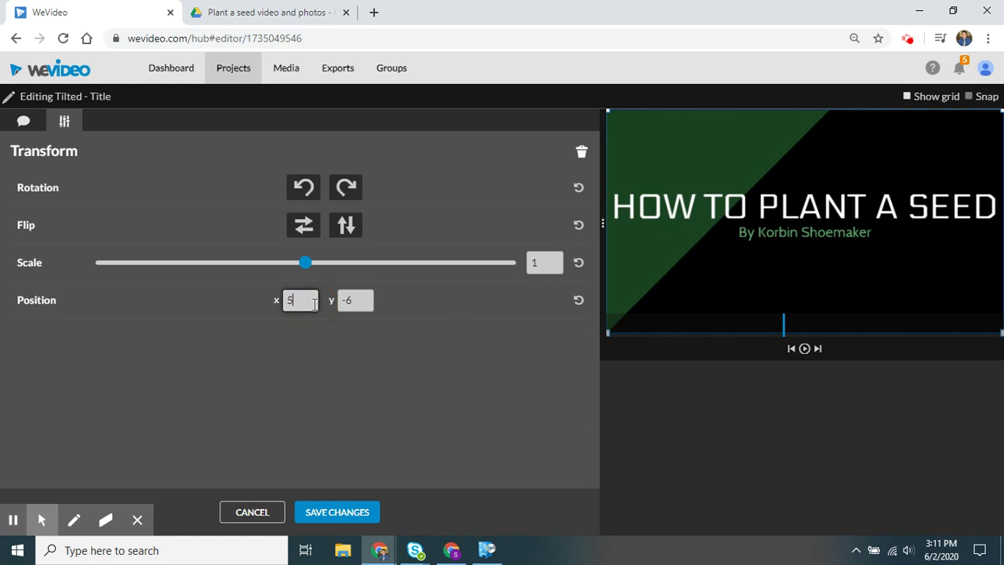
pyautogui.click(334, 514)
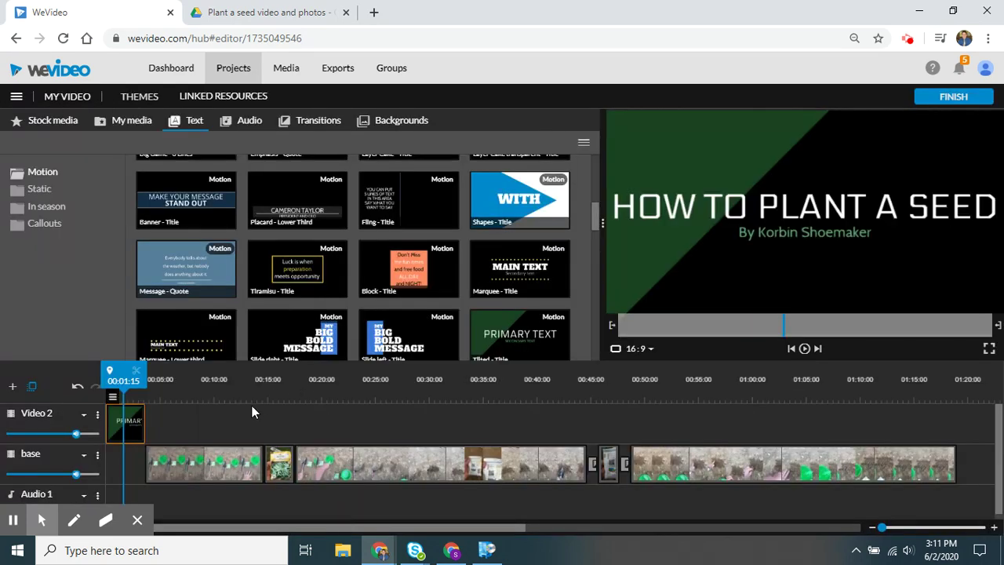
# Preview the edited opening title from the start of the timeline into the first video clip.
pyautogui.moveTo(114, 369); pyautogui.dragTo(82, 377)
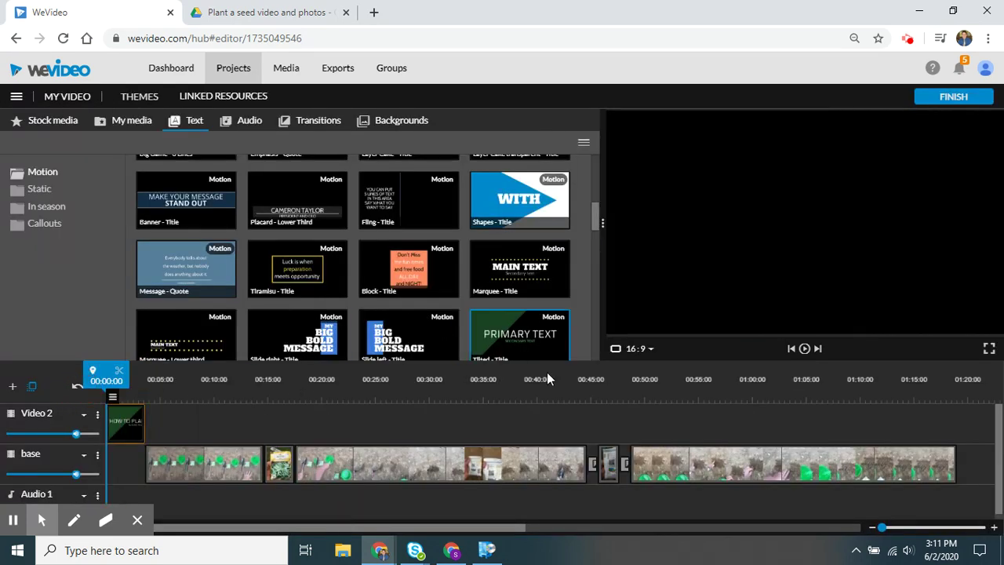
pyautogui.click(805, 349)
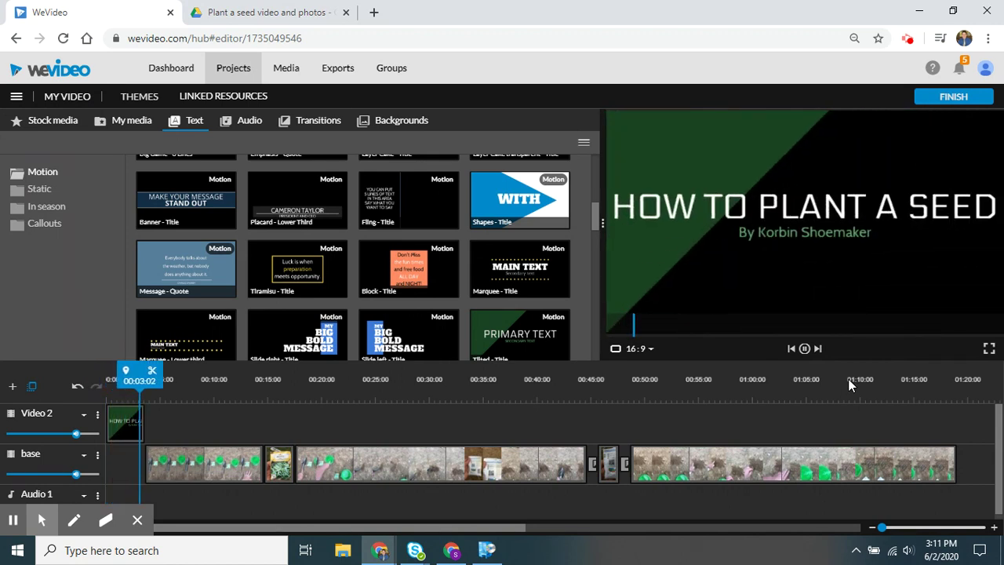
pyautogui.click(804, 349)
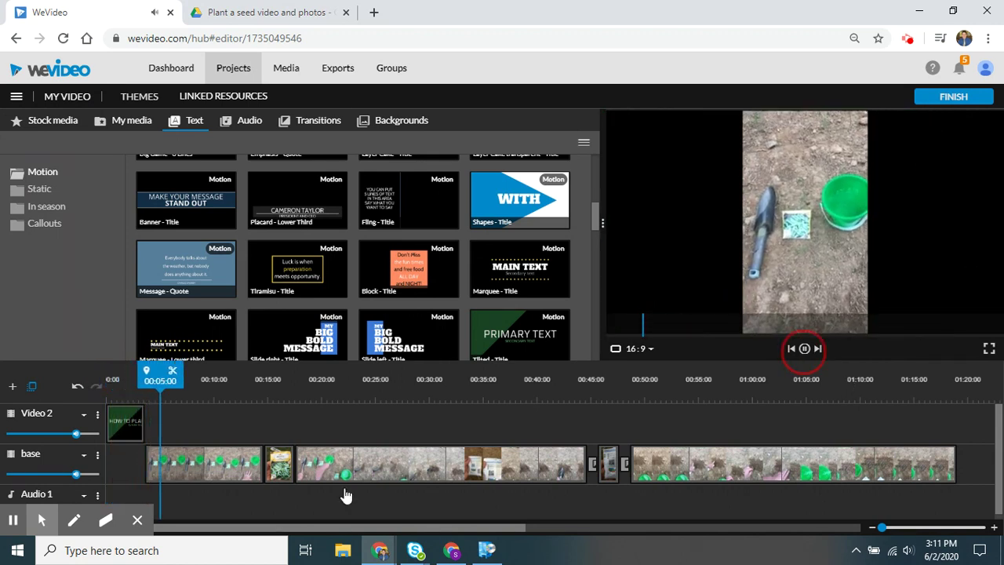
# Add a transition at the start of the first video clip on the base track.
pyautogui.click(156, 467)
pyautogui.rightClick(154, 467)
pyautogui.click(173, 497)
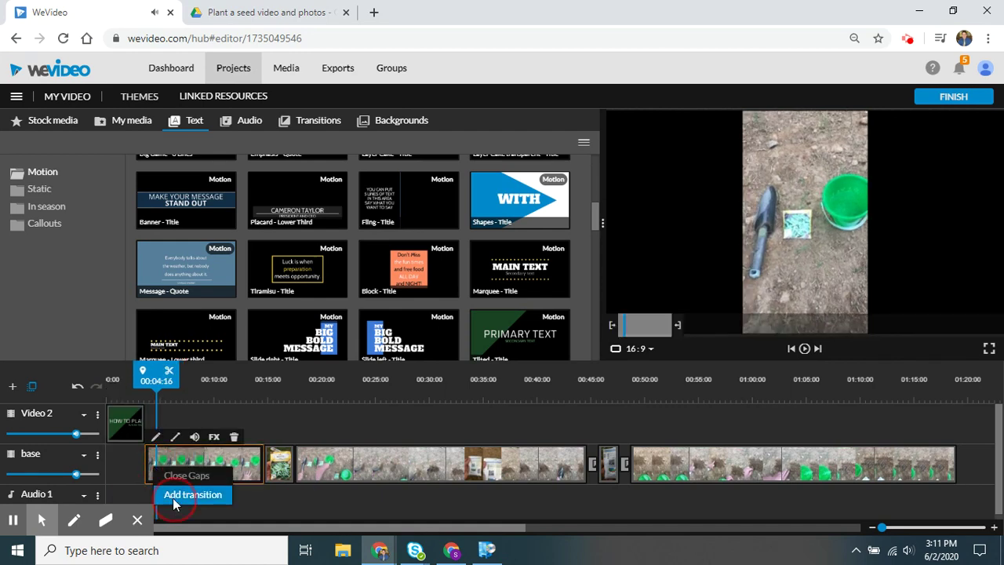
# Preview the transition from the opening title into the first video clip, starting from about 00:02:07.
pyautogui.click(125, 380)
pyautogui.moveTo(126, 383); pyautogui.dragTo(117, 381)
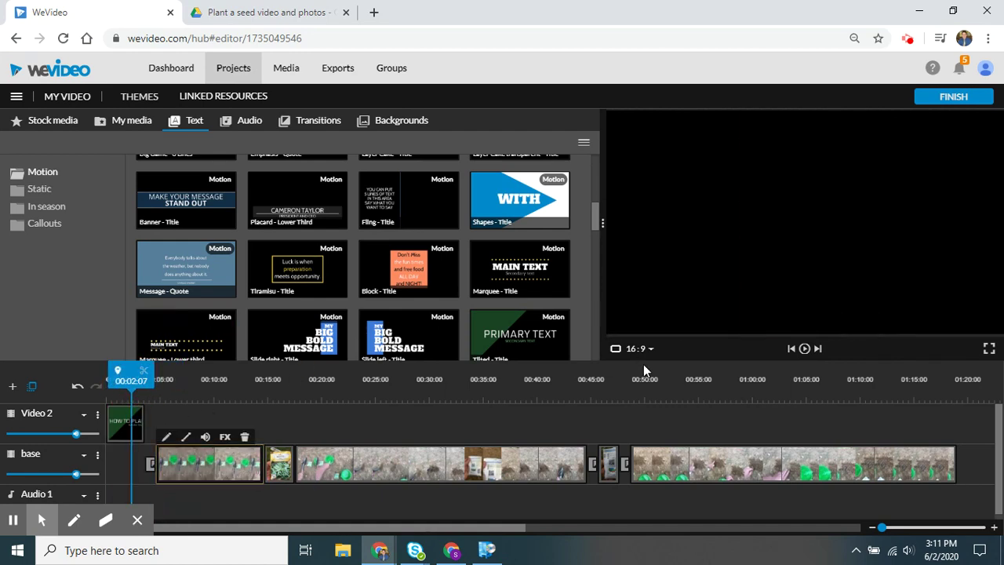
pyautogui.click(806, 349)
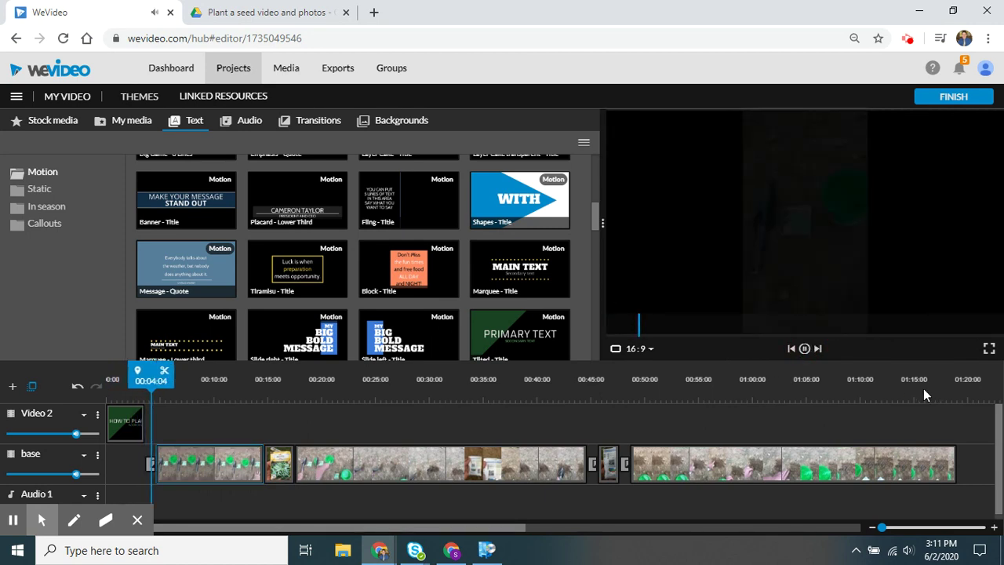
pyautogui.click(804, 348)
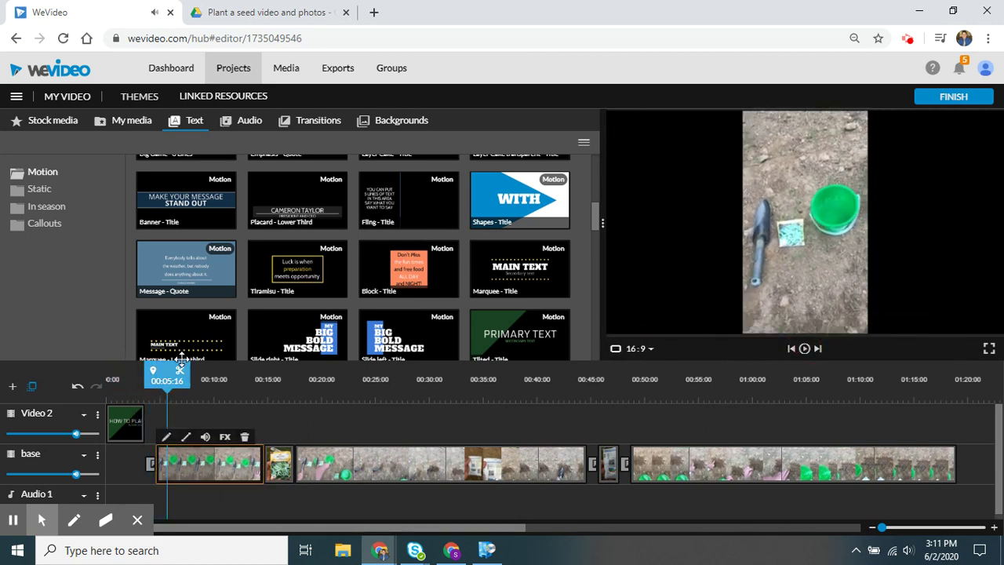
# Place the Whisper - Title motion text on the Video 2 track above the first video clip.
pyautogui.moveTo(162, 369); pyautogui.dragTo(447, 396)
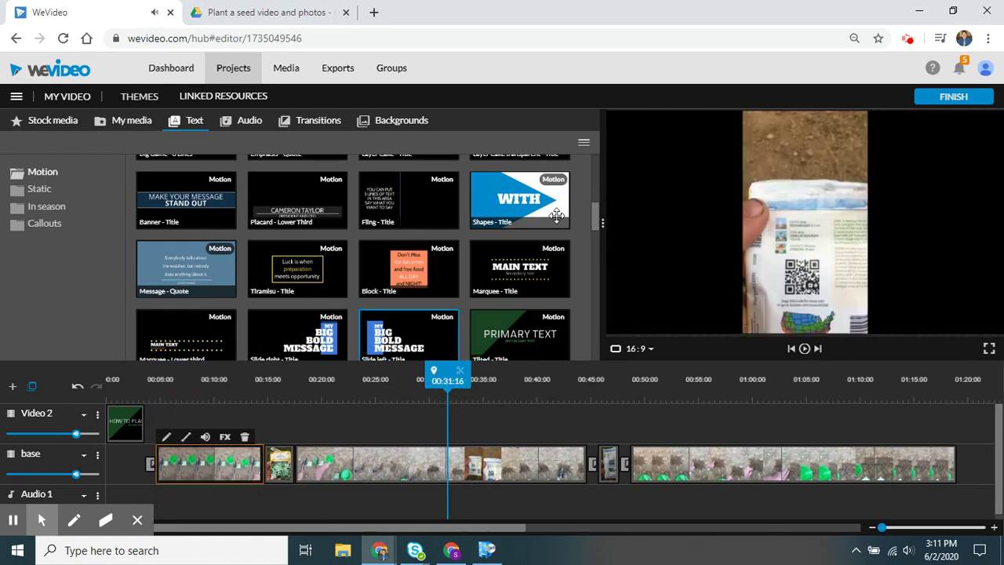
pyautogui.moveTo(596, 214); pyautogui.dragTo(577, 161)
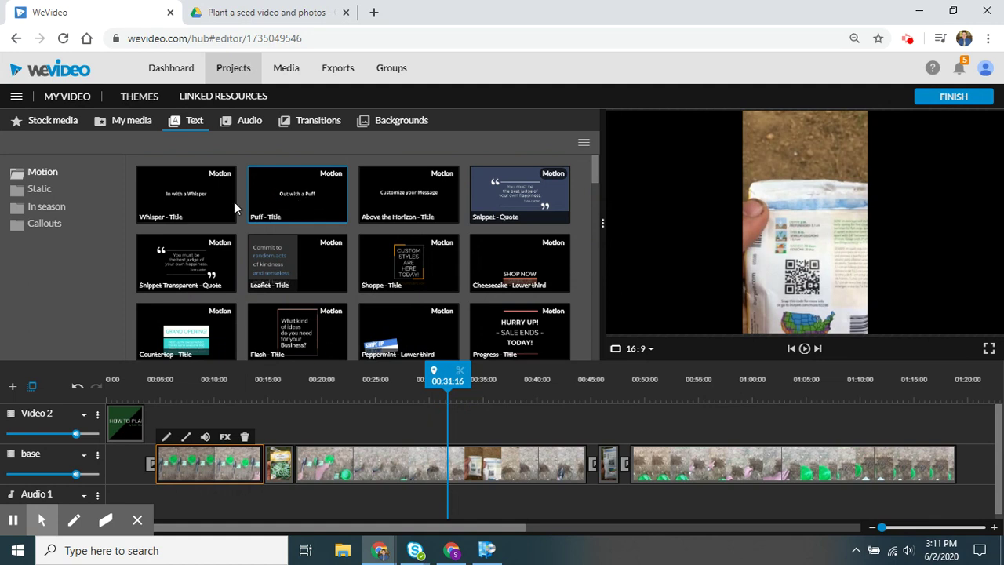
pyautogui.moveTo(201, 206); pyautogui.dragTo(196, 432)
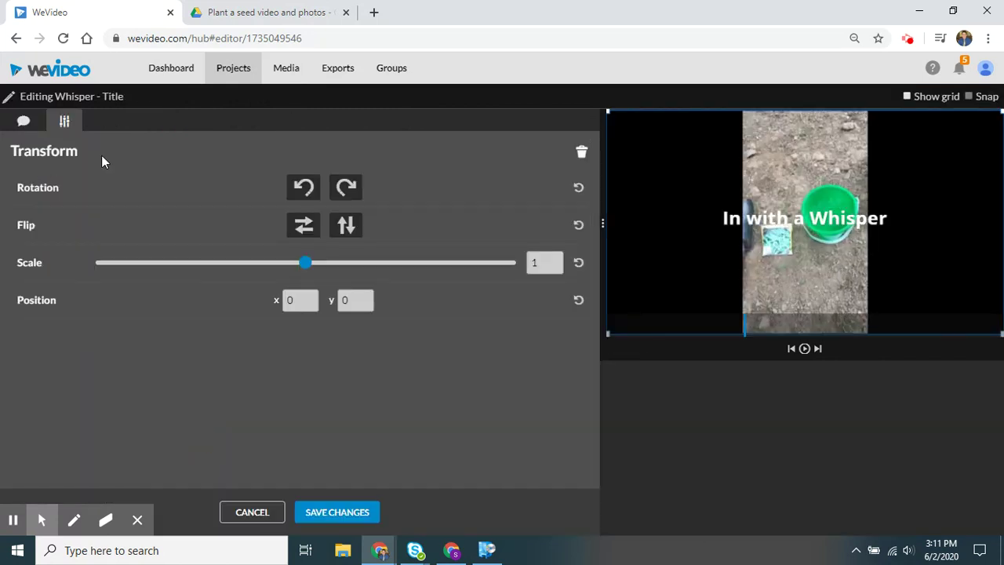
# Set the Whisper title's text to "Don't forget the water!", shrink it into the frame's lower right area, and save the changes.
pyautogui.click(24, 122)
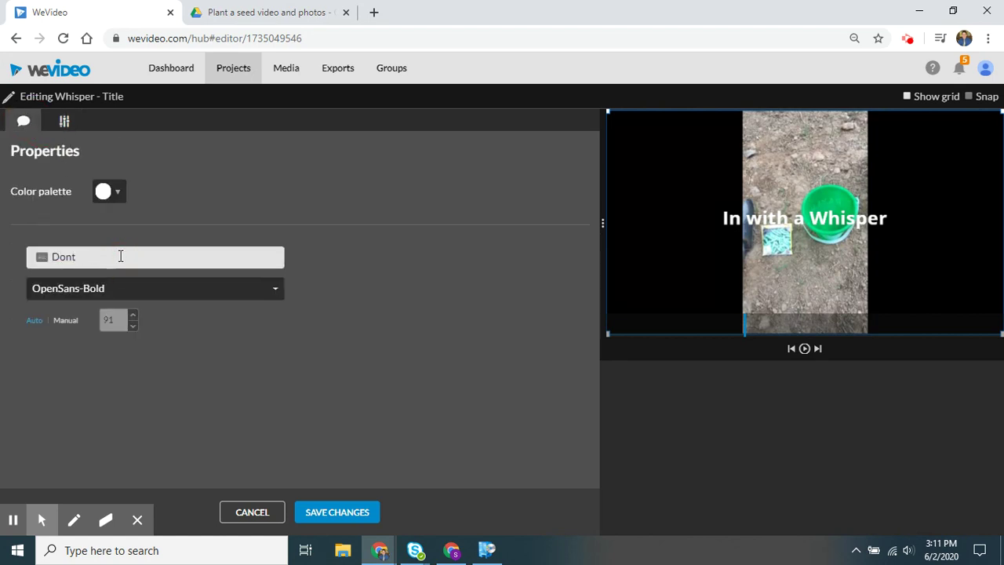
pyautogui.click(120, 256)
pyautogui.write("Don't for g")
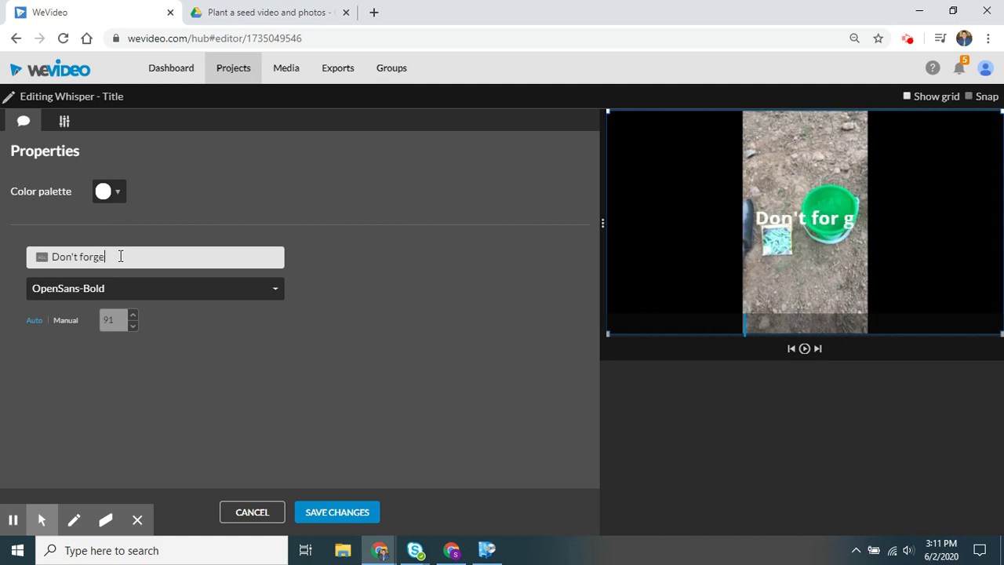
pyautogui.write('et the water!')
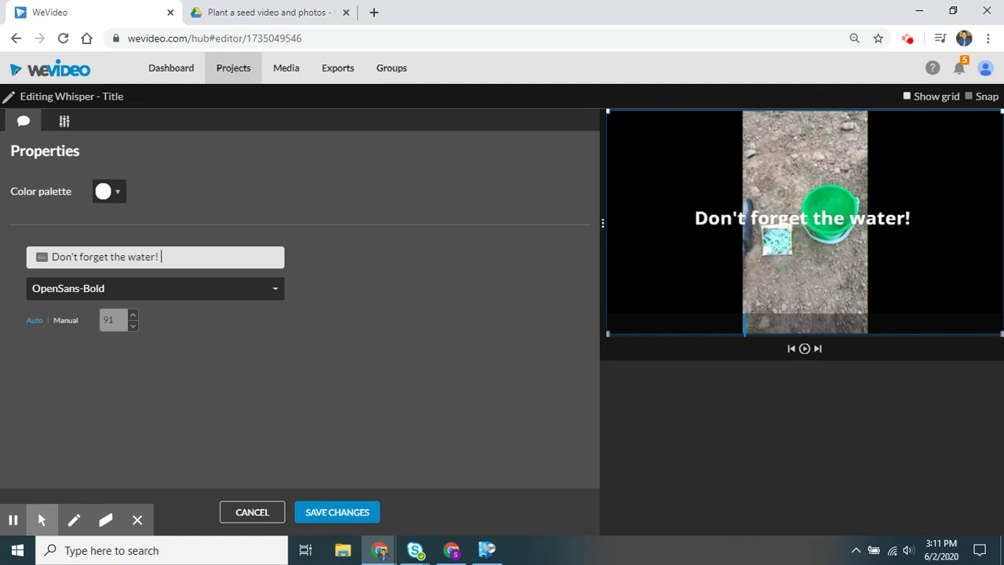
pyautogui.moveTo(998, 115); pyautogui.dragTo(931, 227)
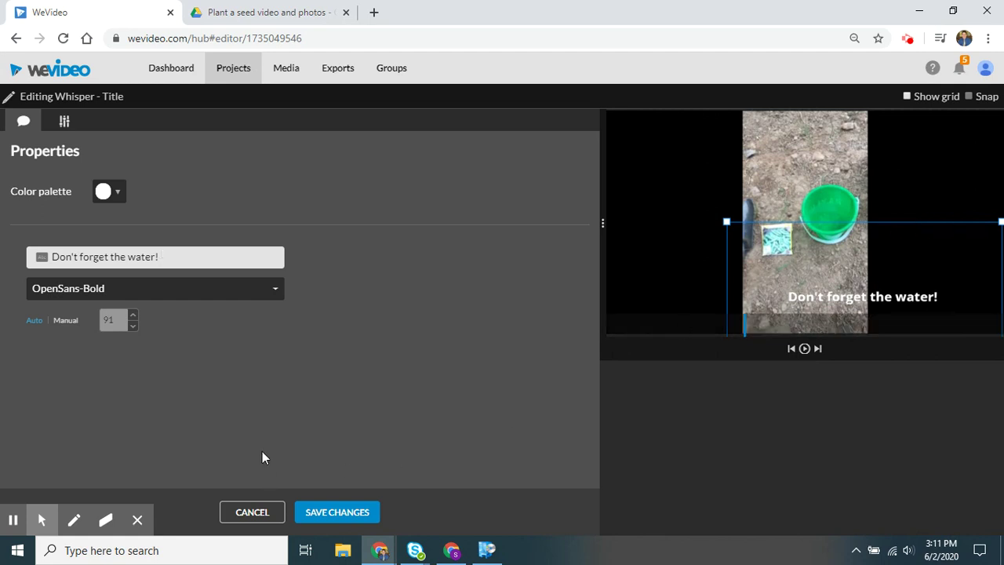
pyautogui.click(314, 514)
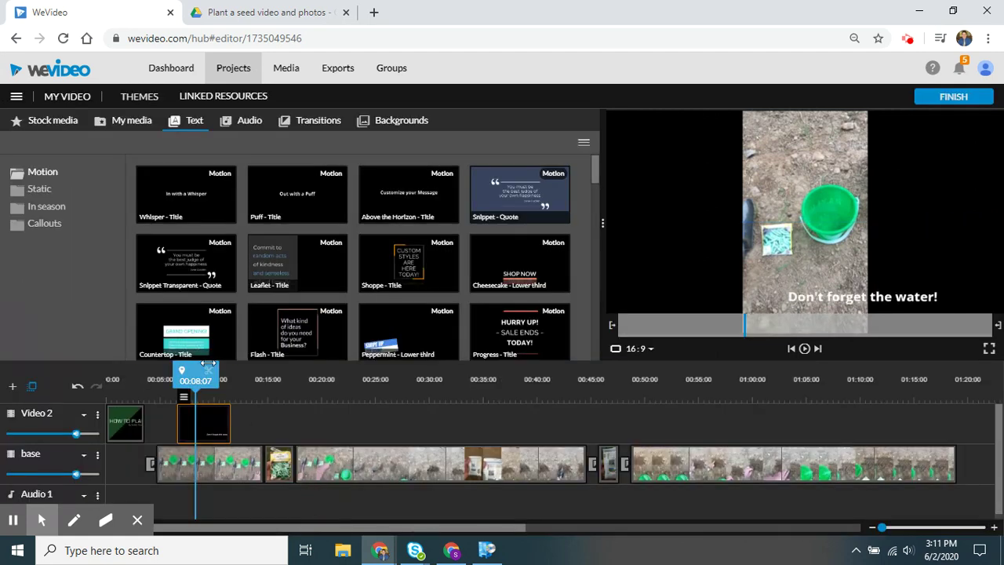
# Preview the first video clip from about 00:03:18 to check when the water caption appears relative to the bucket.
pyautogui.moveTo(207, 364); pyautogui.dragTo(159, 365)
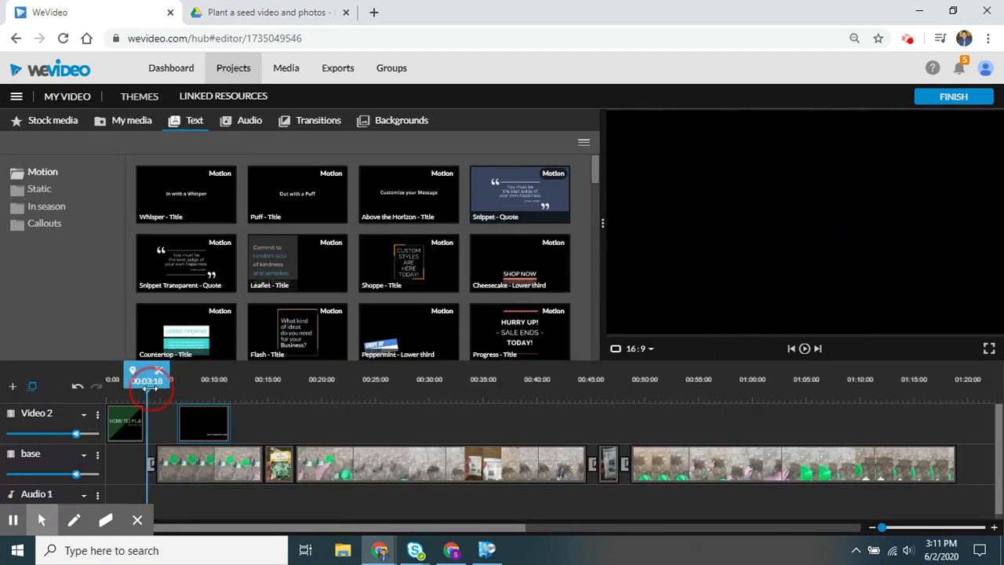
pyautogui.click(804, 350)
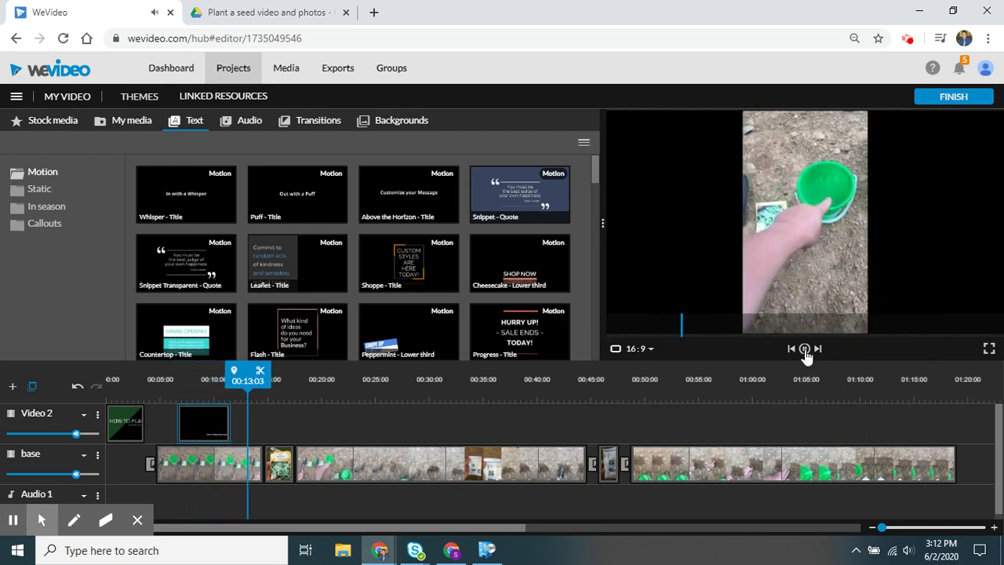
pyautogui.click(805, 350)
# Move the "Don't forget the water!" title later and shorten it to end with the first video clip, then preview that part.
pyautogui.moveTo(207, 425); pyautogui.dragTo(244, 426)
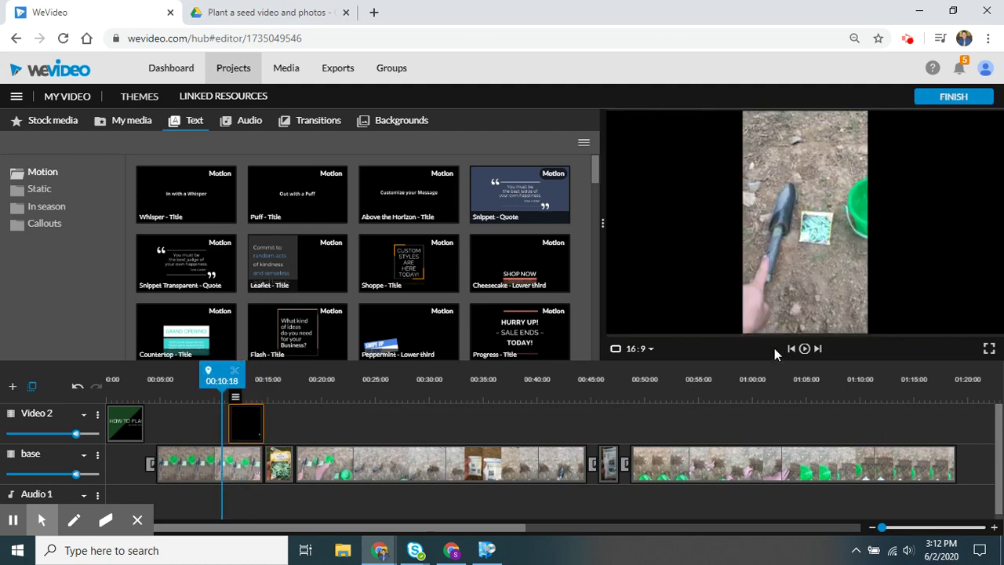
pyautogui.click(805, 350)
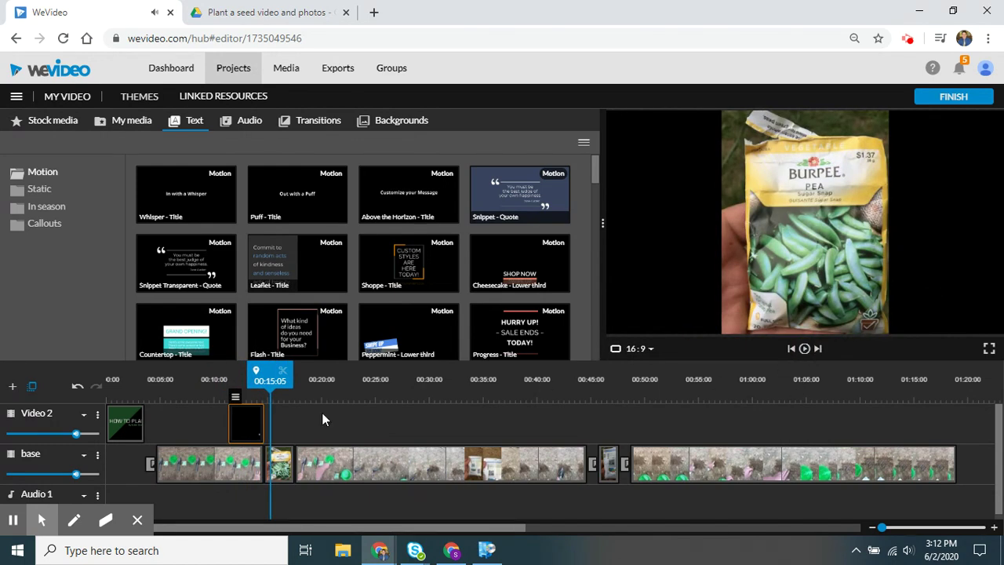
pyautogui.moveTo(261, 368); pyautogui.dragTo(872, 416)
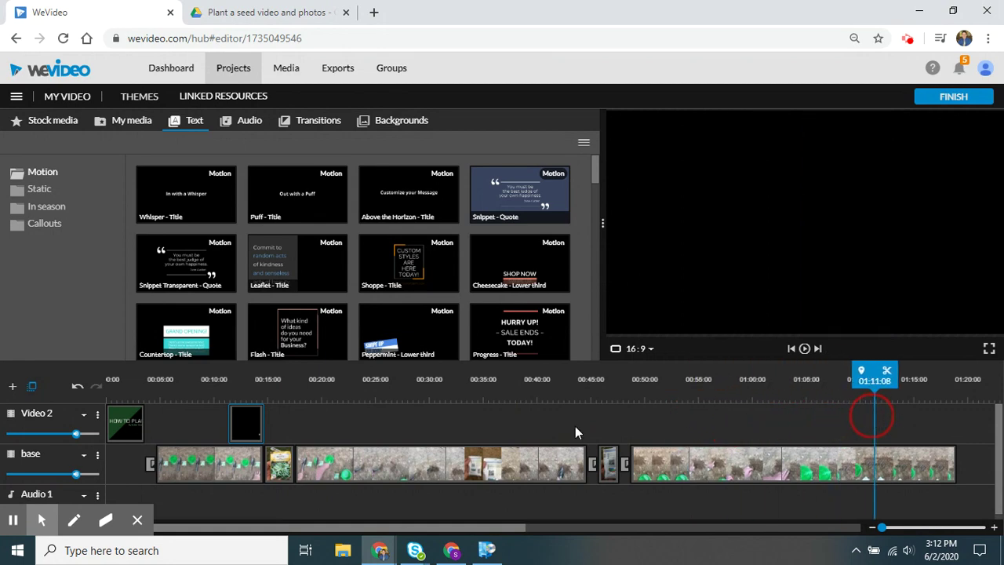
# Browse the audio library's sound effects in the Animals and Nature categories.
pyautogui.click(247, 132)
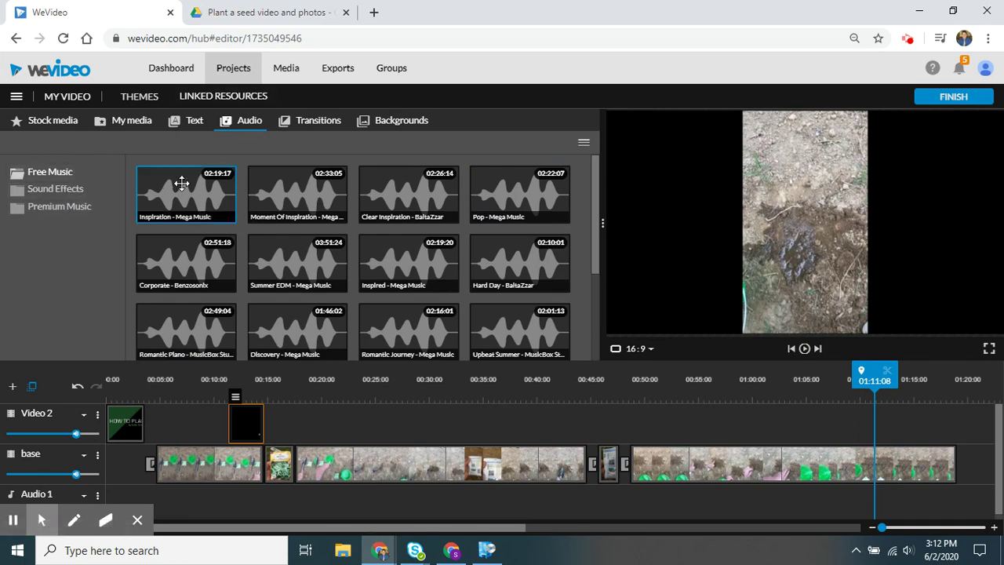
pyautogui.click(47, 196)
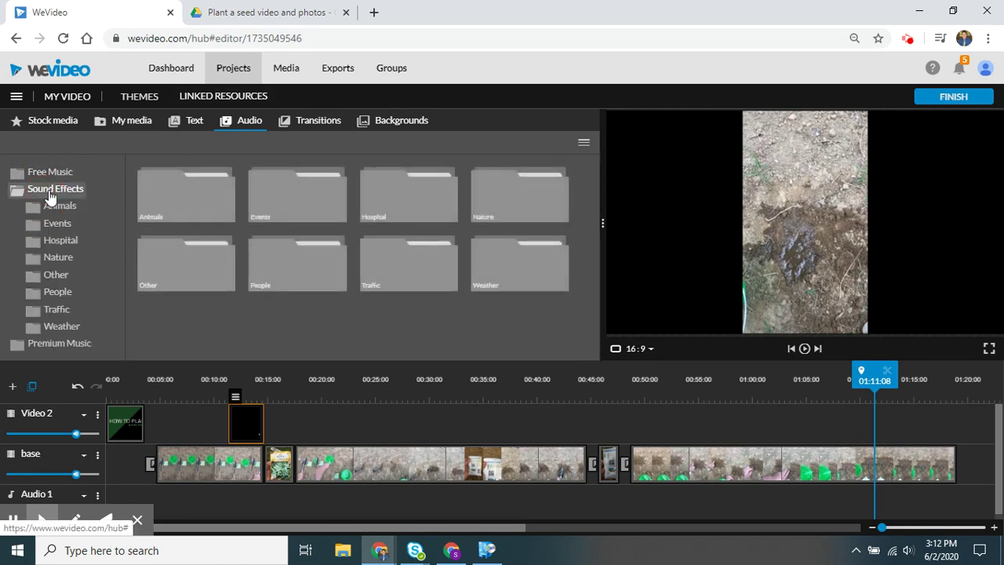
pyautogui.click(58, 211)
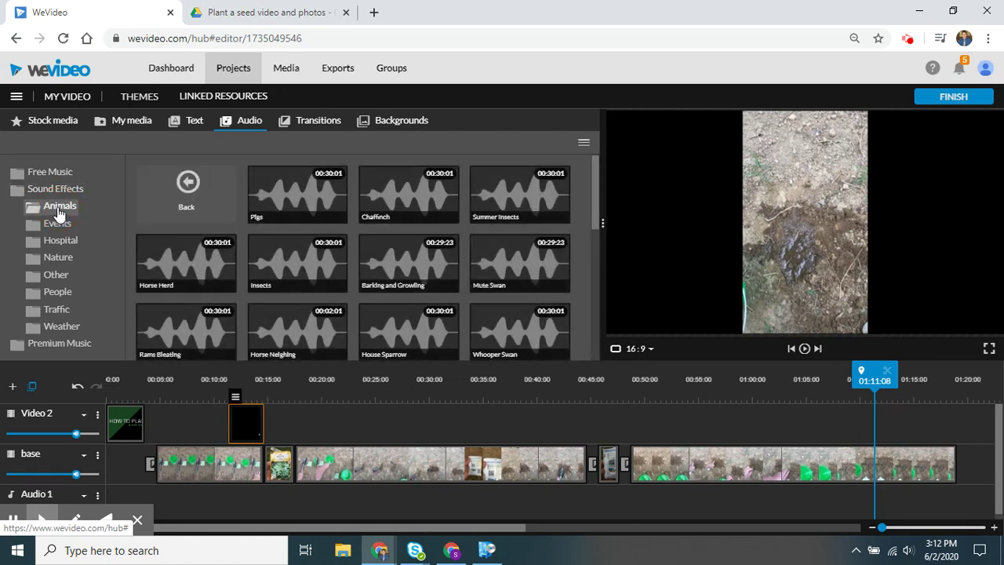
pyautogui.click(57, 258)
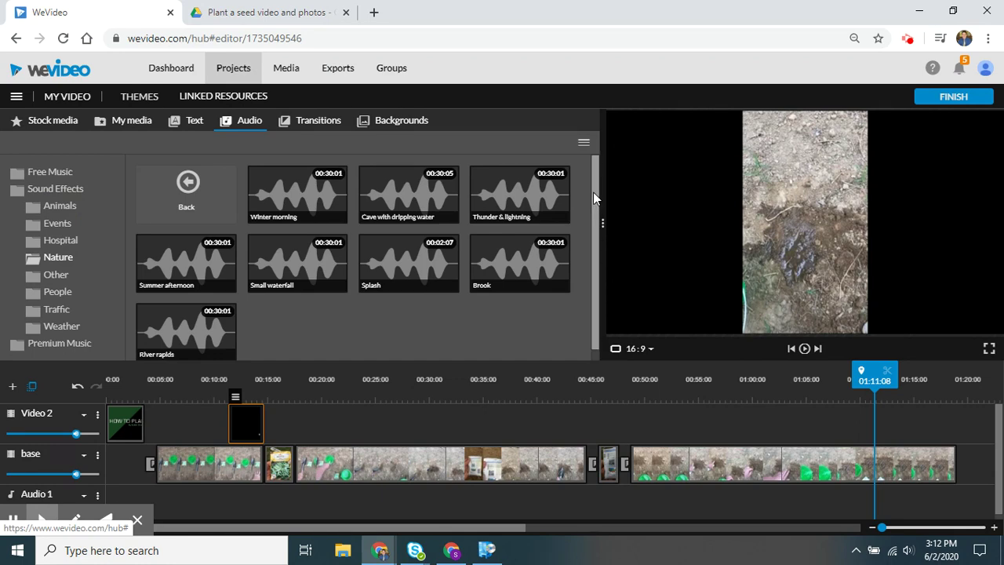
pyautogui.scroll(-1, 592, 193)
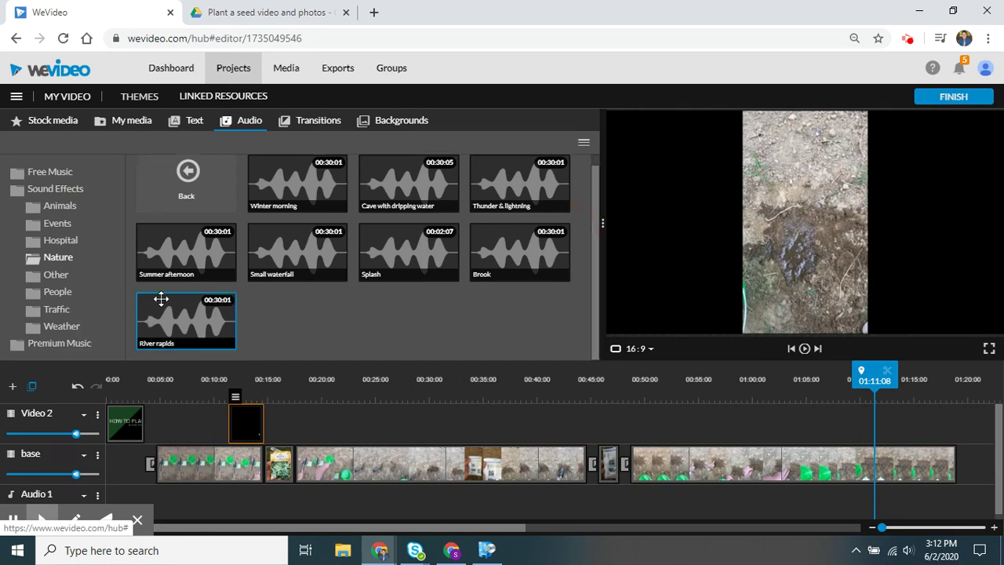
# Return to the free music collection and preview the track "Inspiration - Mega Music".
pyautogui.click(66, 172)
pyautogui.click(67, 188)
pyautogui.click(66, 174)
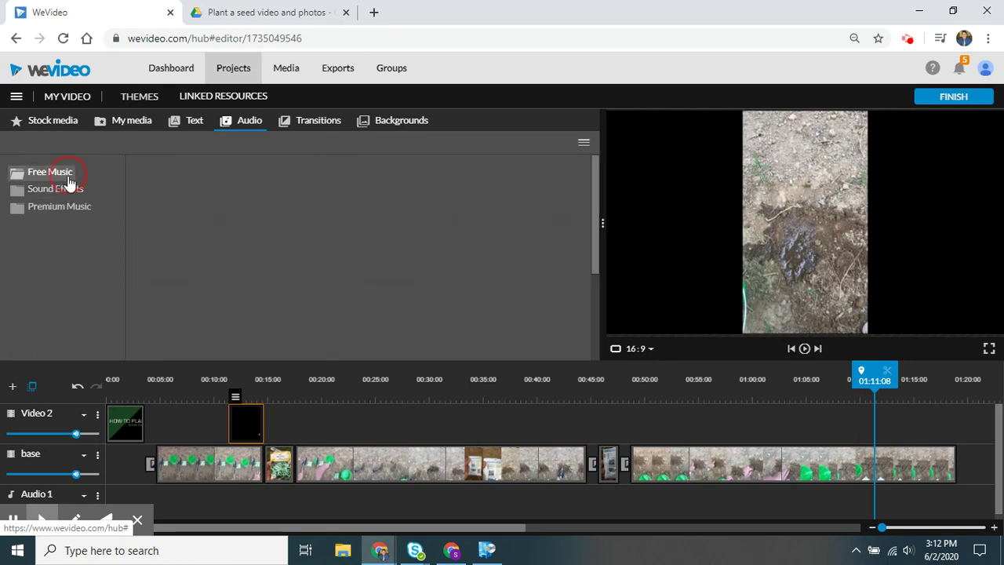
pyautogui.click(180, 191)
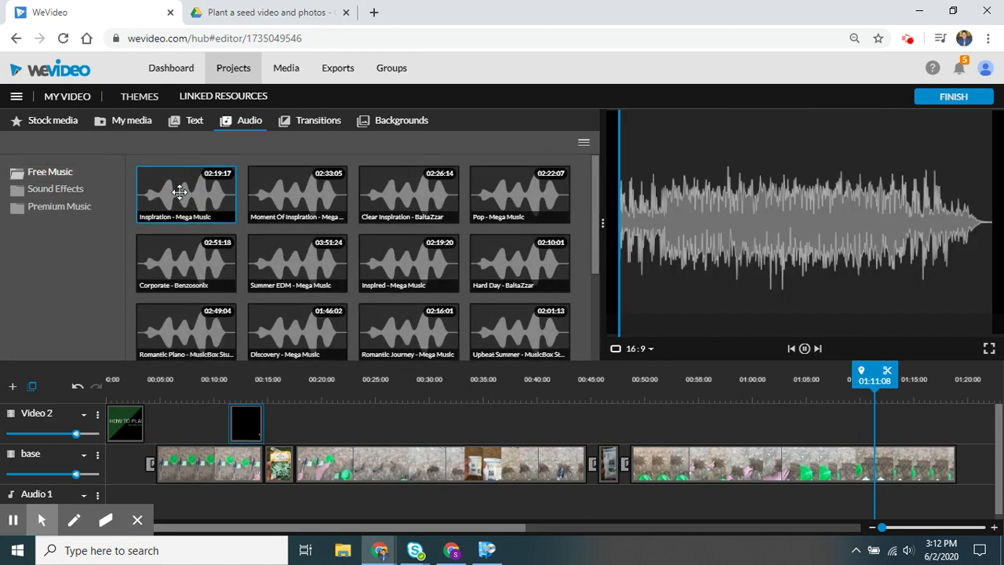
# Preview several free music tracks, including "Inspired", "Romantic Journey" and "Corporate Success - MusicBox".
pyautogui.click(272, 188)
pyautogui.click(428, 203)
pyautogui.click(524, 189)
pyautogui.click(511, 258)
pyautogui.click(400, 267)
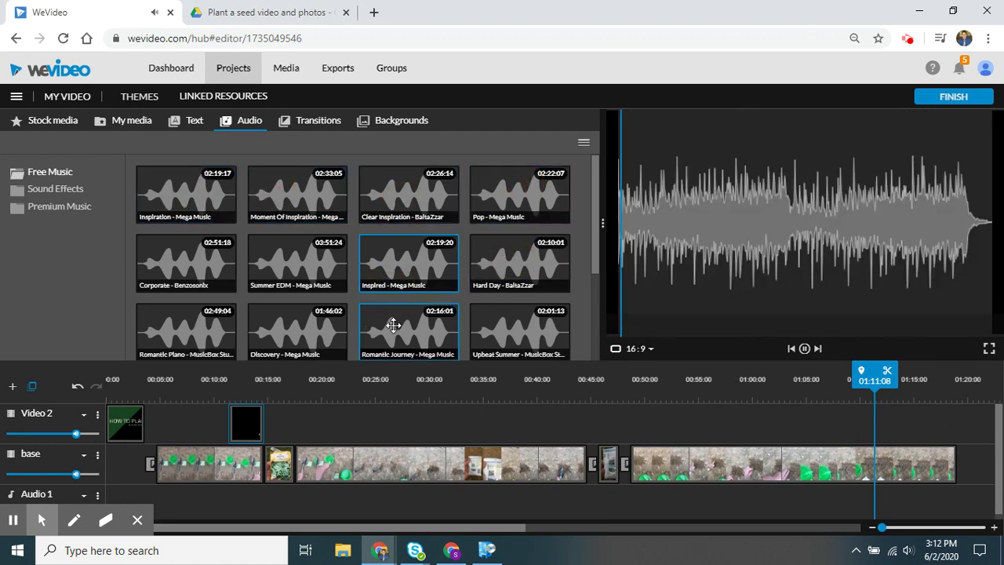
pyautogui.click(396, 329)
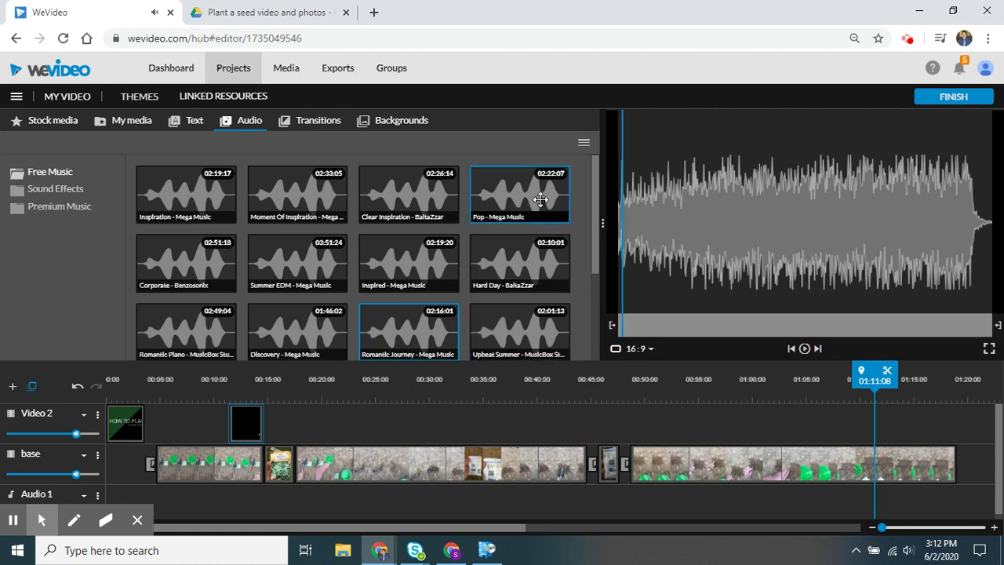
pyautogui.moveTo(594, 186); pyautogui.dragTo(587, 301)
pyautogui.click(412, 323)
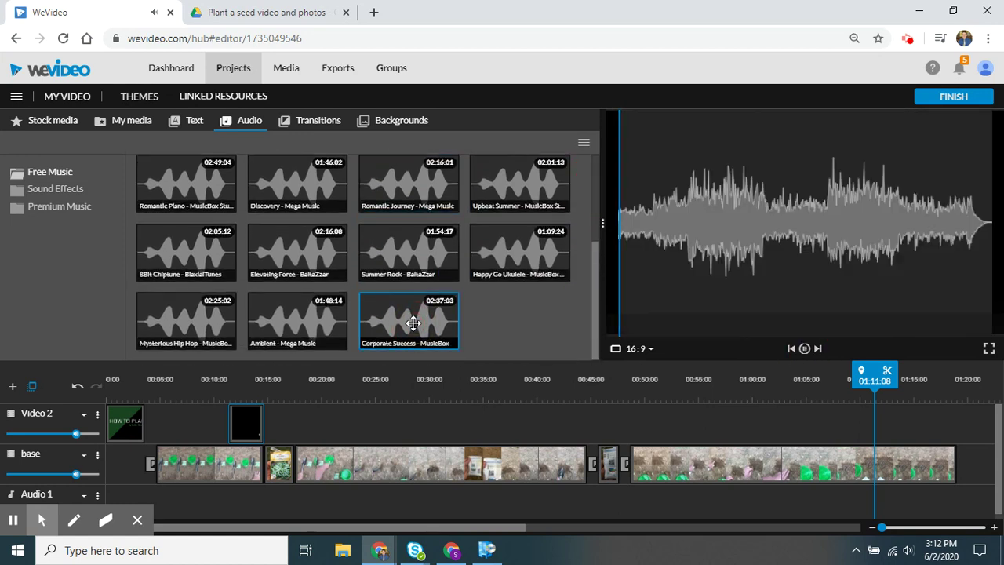
pyautogui.click(804, 348)
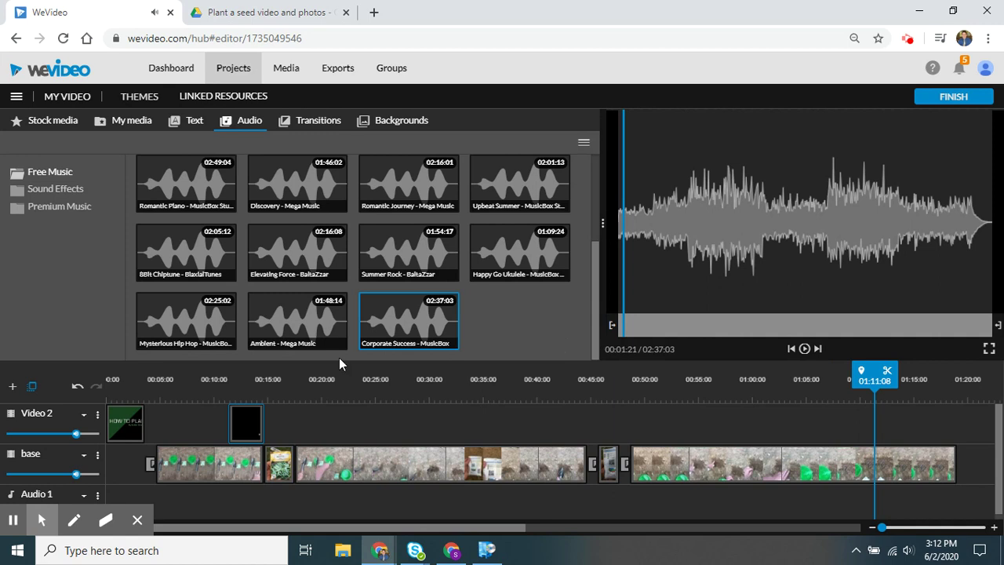
# Add "Corporate Success - MusicBox" to the Audio 1 track, starting at 00:00:00.
pyautogui.moveTo(400, 315); pyautogui.dragTo(170, 491)
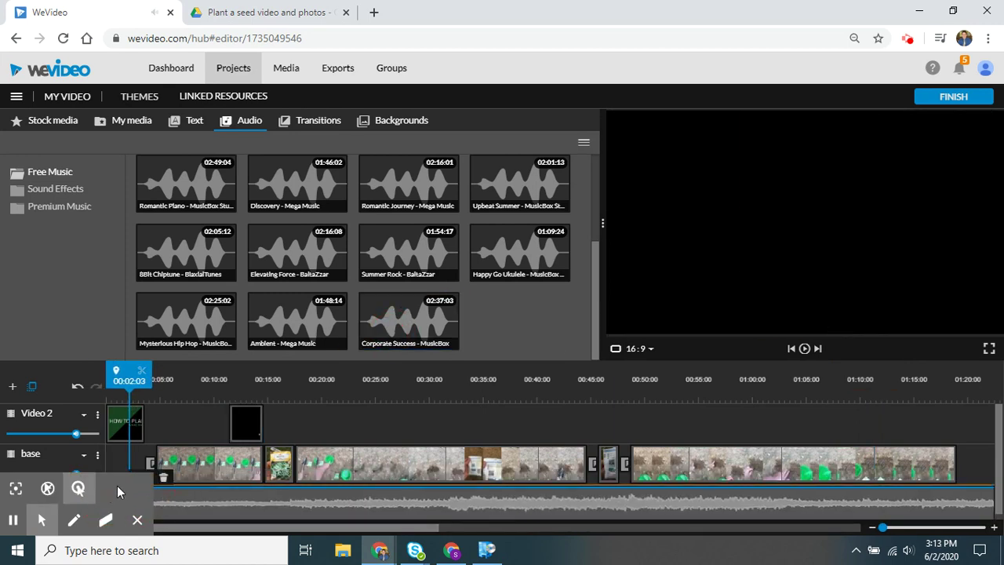
pyautogui.click(137, 521)
pyautogui.moveTo(155, 511); pyautogui.dragTo(66, 509)
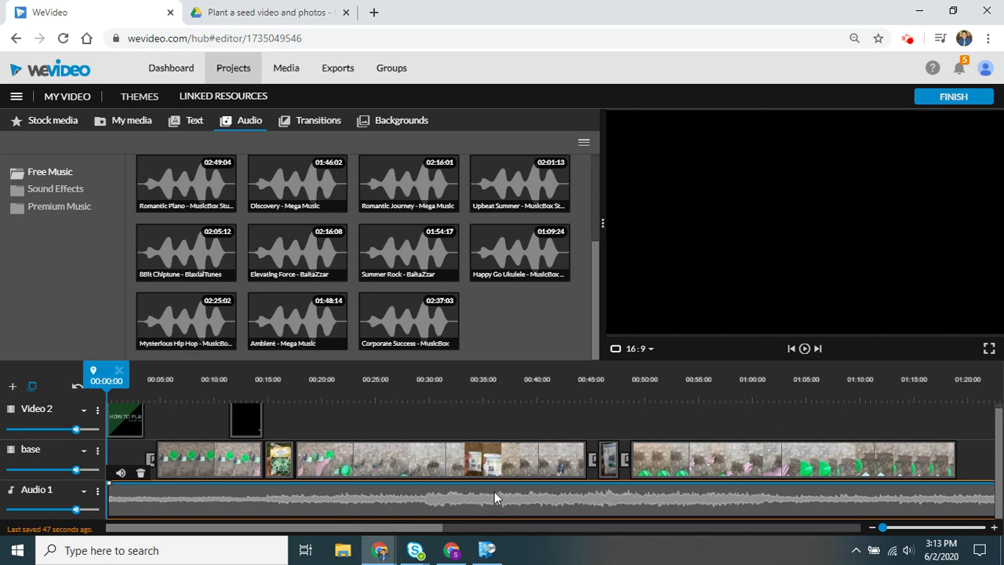
pyautogui.moveTo(93, 378); pyautogui.dragTo(196, 402)
pyautogui.moveTo(155, 408); pyautogui.dragTo(173, 412)
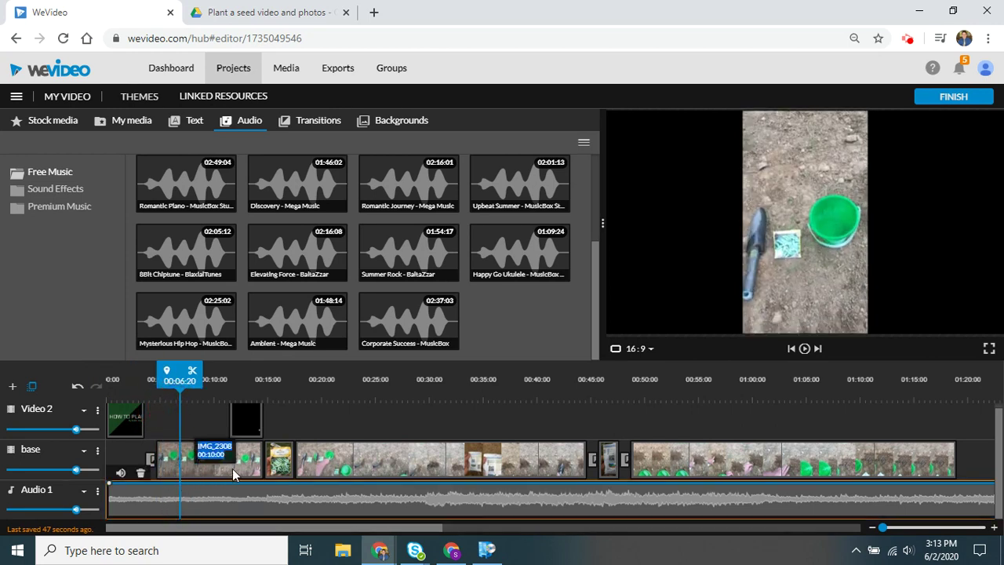
pyautogui.click(192, 371)
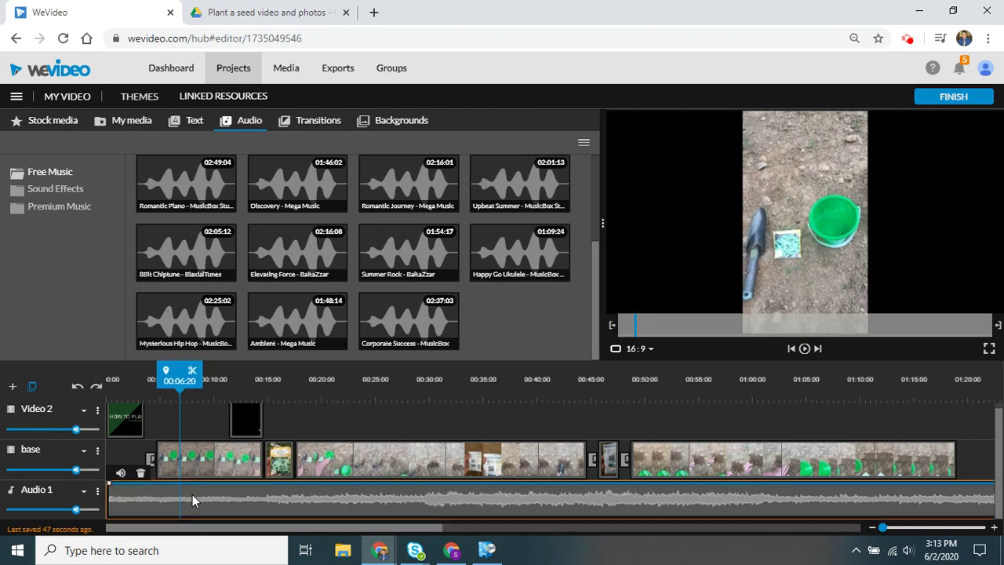
pyautogui.press('Delete')
# Play the project from the beginning to check the music under the title and the start of the first video clip.
pyautogui.moveTo(180, 373); pyautogui.dragTo(98, 373)
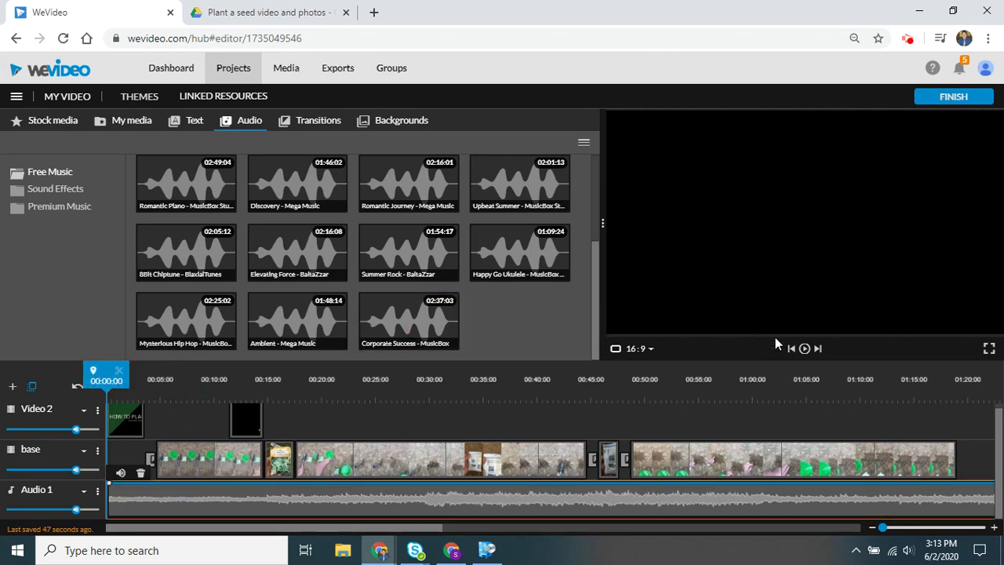
pyautogui.click(804, 351)
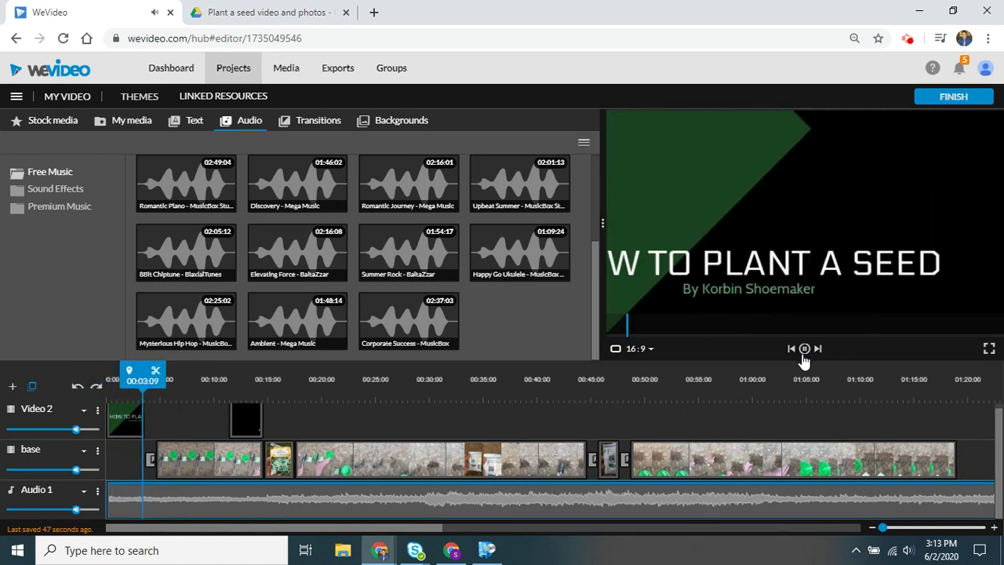
pyautogui.click(804, 349)
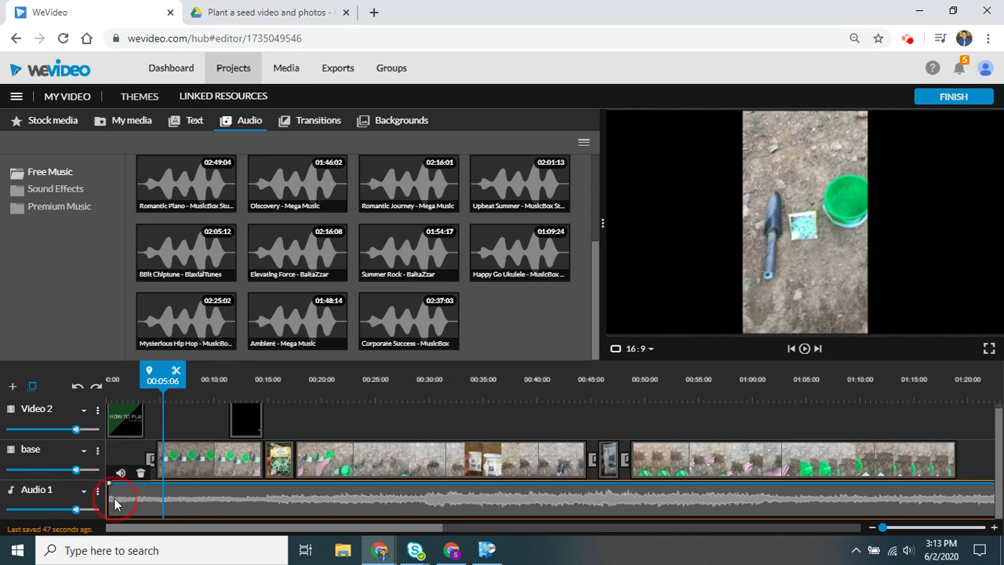
# Add volume keyframes to the music on Audio 1, keeping it low under the video clips and raised under the title and photos.
pyautogui.moveTo(138, 489); pyautogui.dragTo(119, 502)
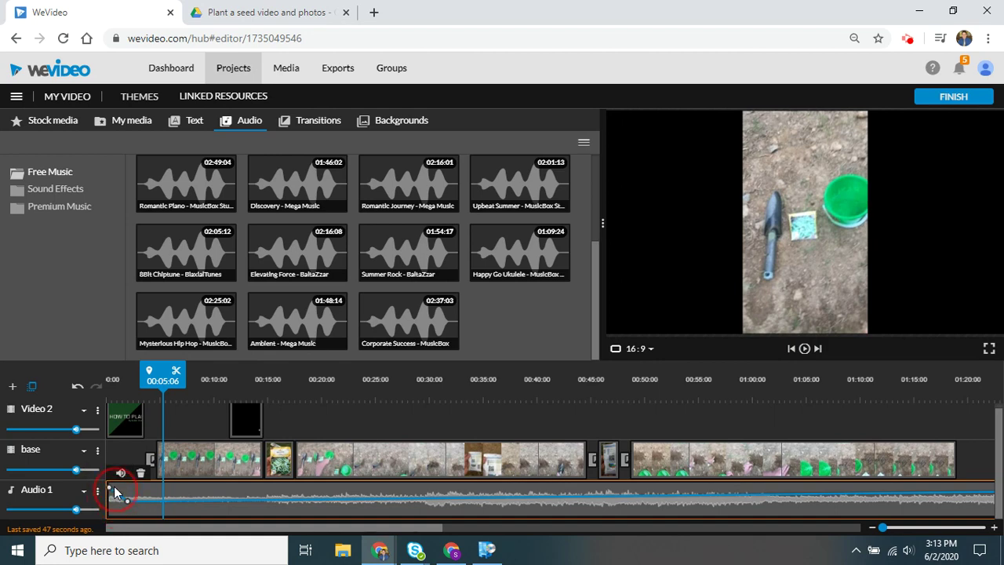
pyautogui.moveTo(128, 508); pyautogui.dragTo(151, 511)
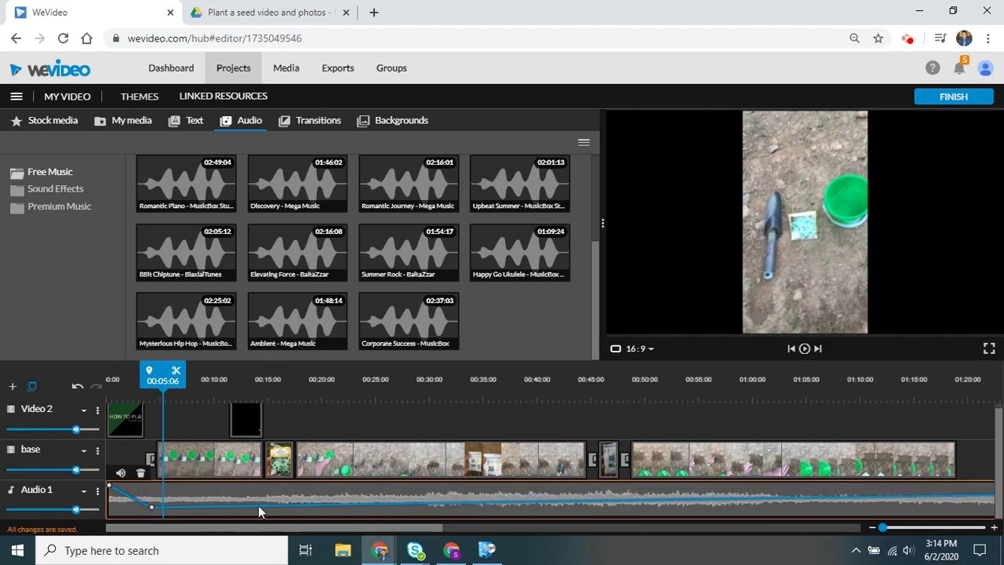
pyautogui.moveTo(261, 511); pyautogui.dragTo(309, 510)
pyautogui.moveTo(583, 505); pyautogui.dragTo(637, 507)
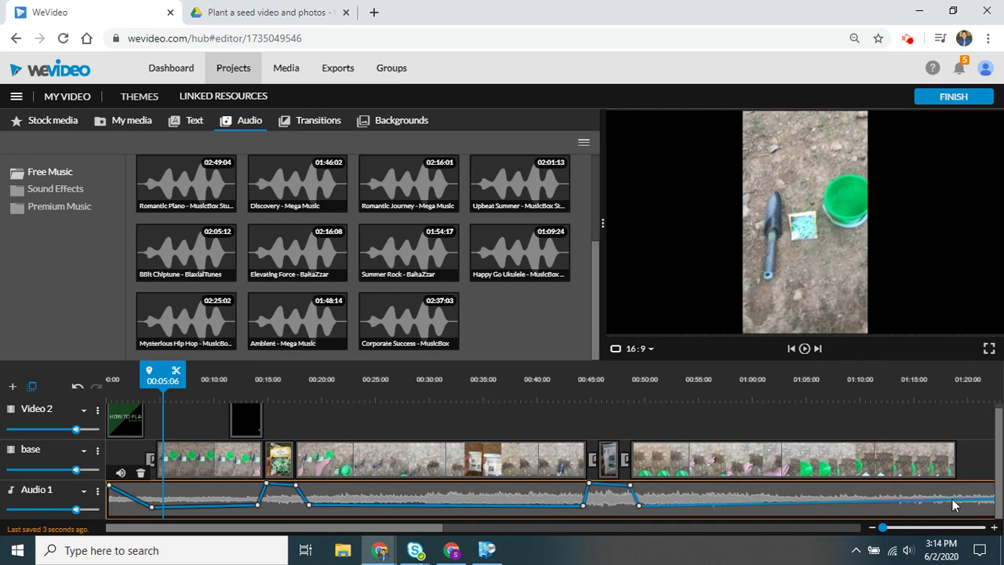
pyautogui.moveTo(952, 502); pyautogui.dragTo(930, 506)
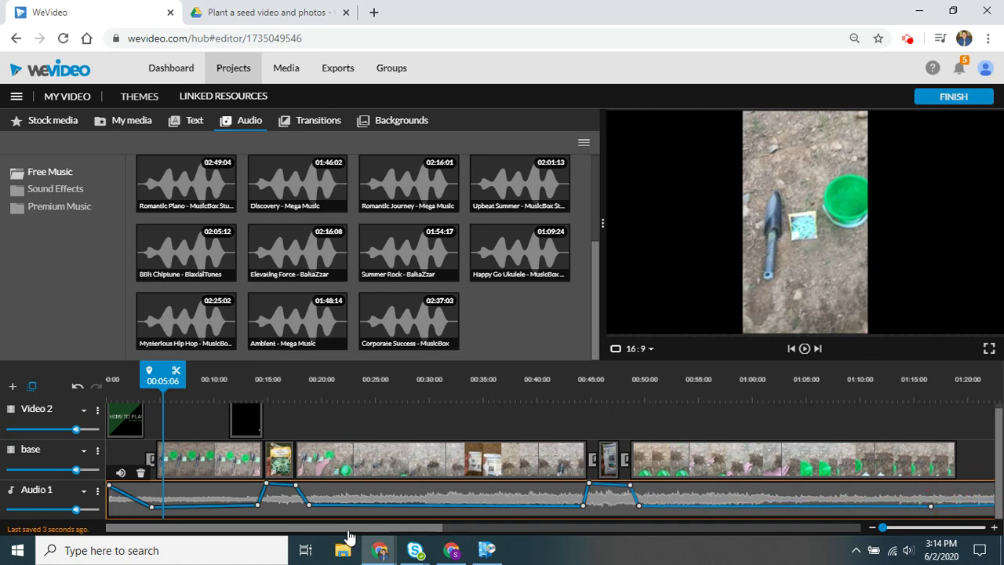
# Split the music on Audio 1 at 01:19:07, just past the last video clip, and delete the remaining part.
pyautogui.moveTo(490, 525); pyautogui.dragTo(560, 534)
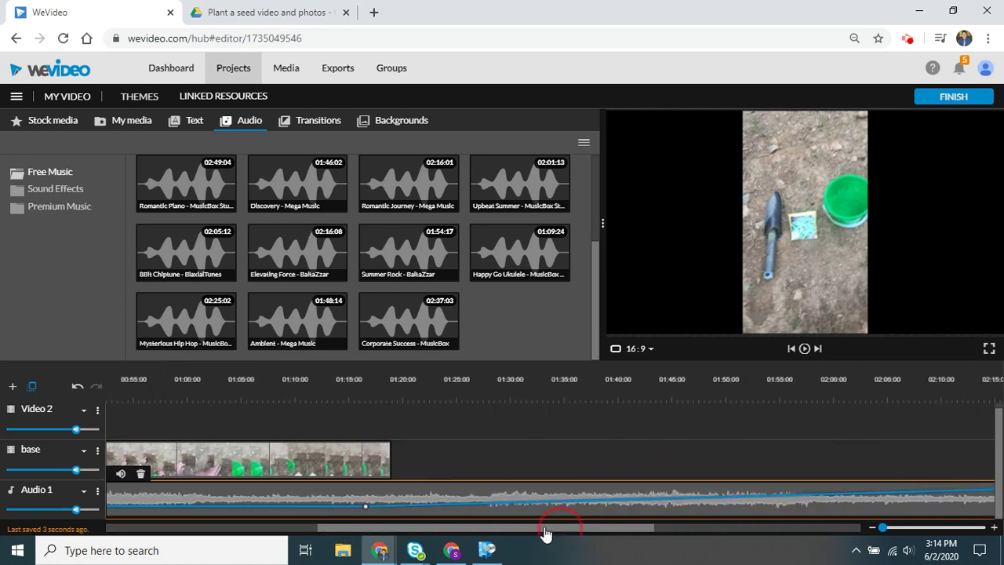
pyautogui.click(394, 492)
pyautogui.click(382, 392)
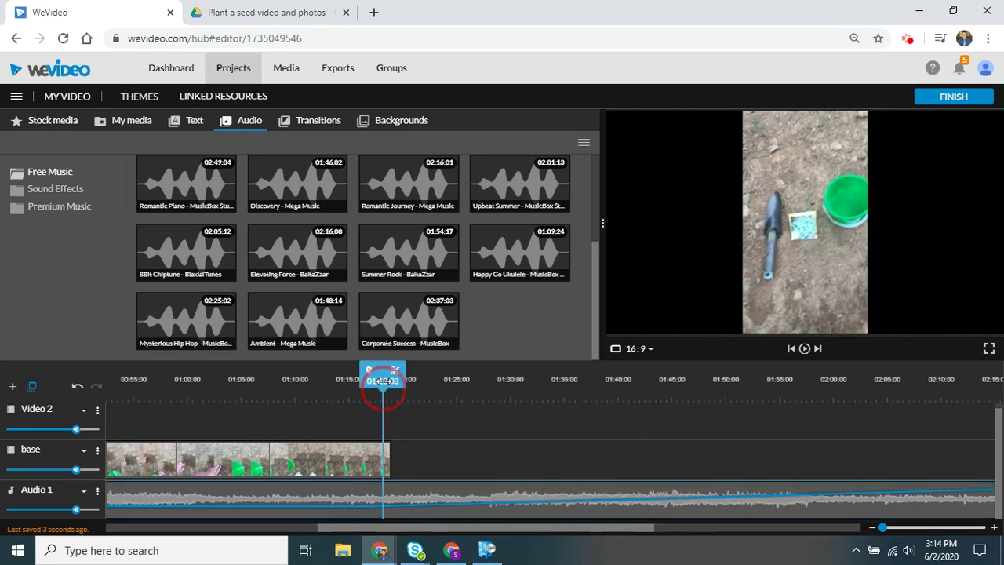
pyautogui.moveTo(381, 388); pyautogui.dragTo(394, 489)
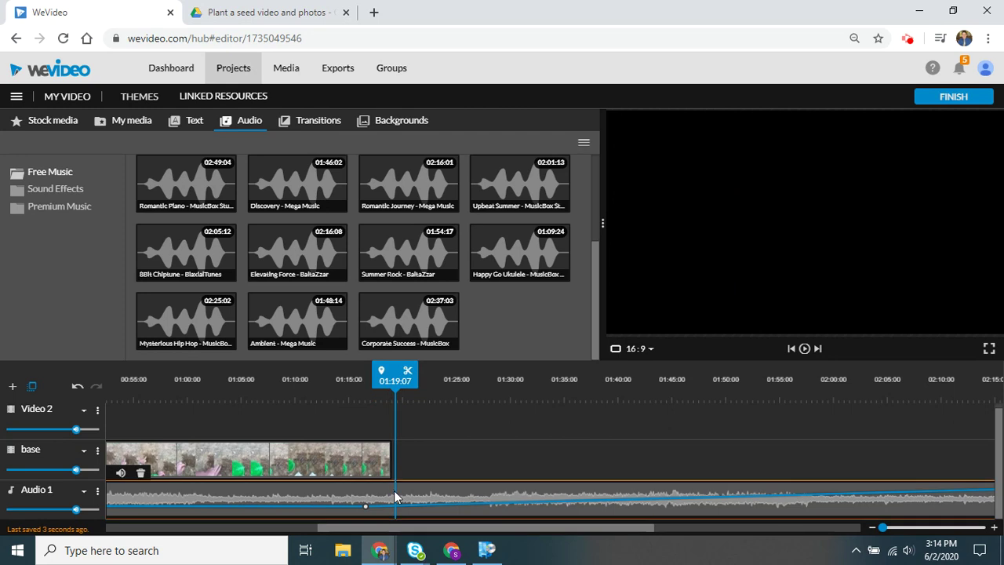
pyautogui.click(406, 372)
pyautogui.click(476, 497)
pyautogui.press('Delete')
pyautogui.click(373, 510)
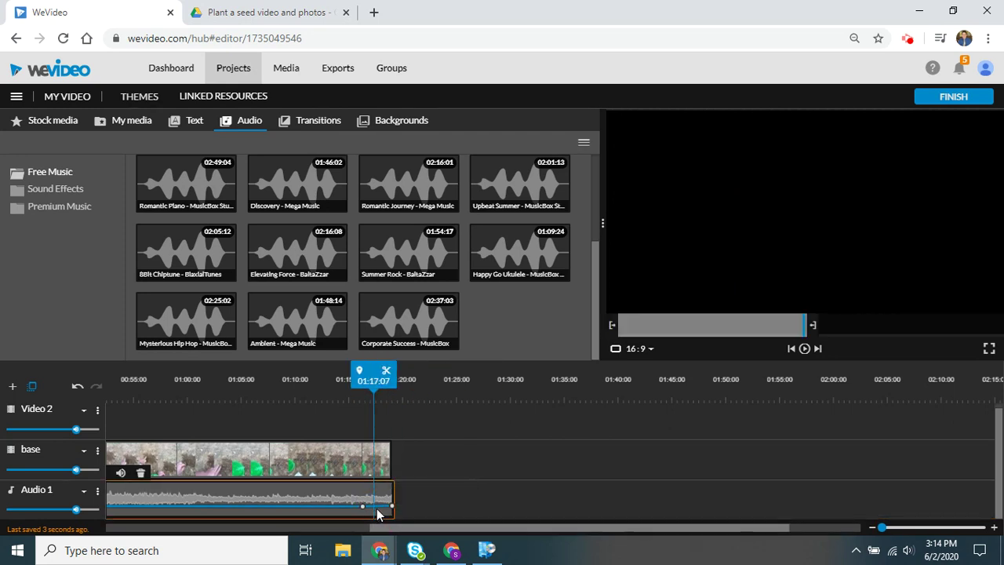
# Play the project from 00:00:00 through the first photo to check the music's volume changes.
pyautogui.moveTo(373, 373); pyautogui.dragTo(106, 430)
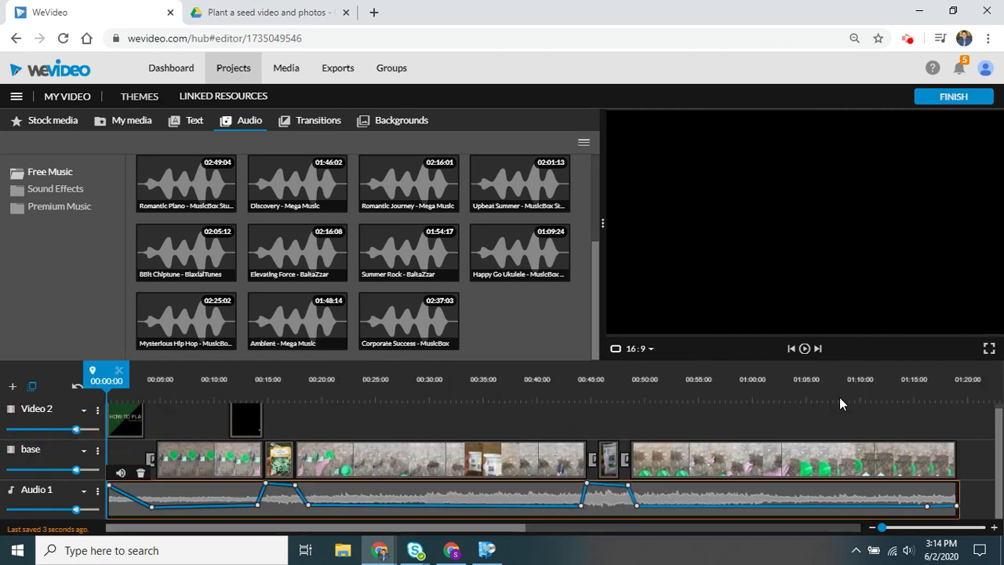
pyautogui.click(807, 350)
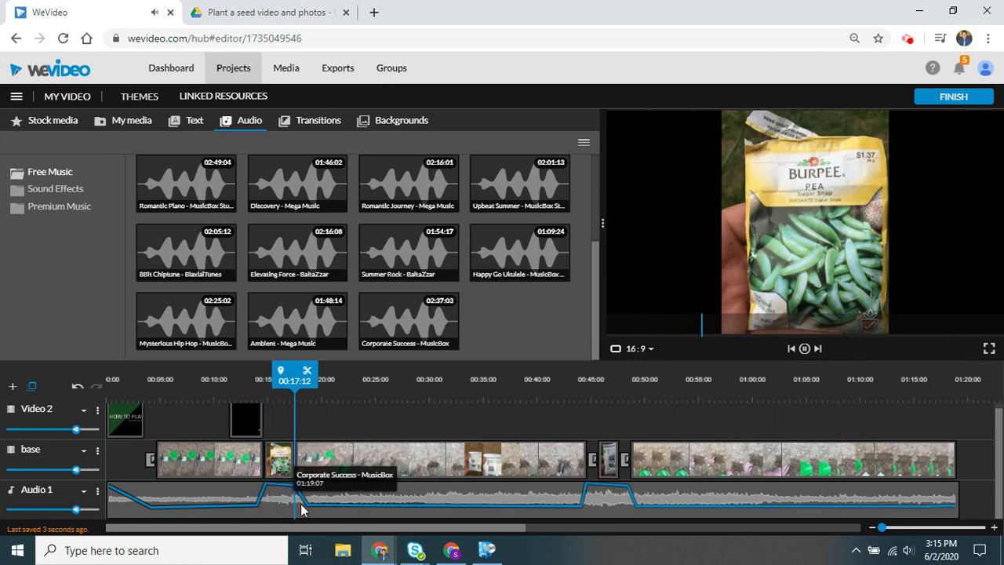
pyautogui.click(804, 348)
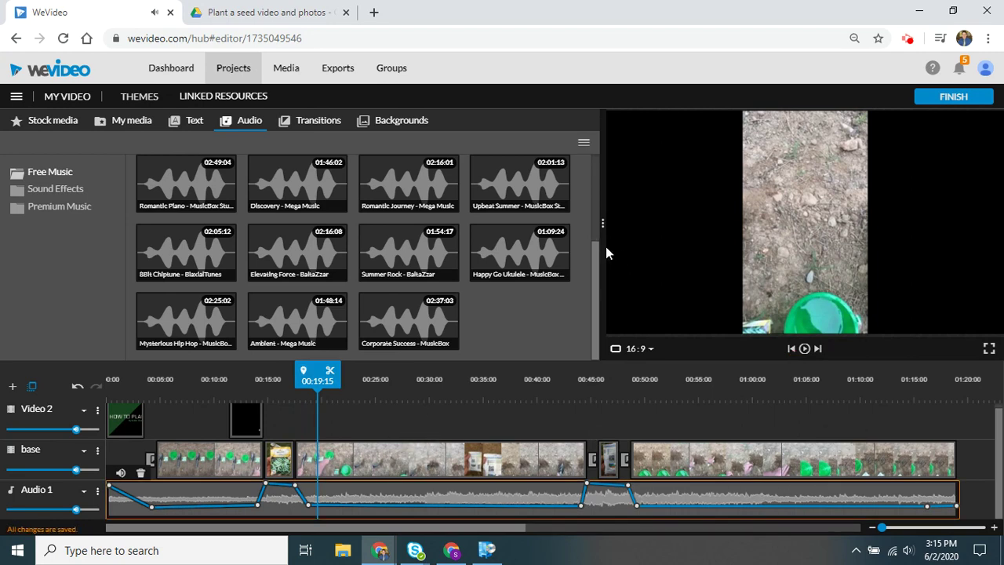
# Browse the background library's Backgrounds, Solids, Overlays and Frames categories.
pyautogui.moveTo(594, 263); pyautogui.dragTo(561, 151)
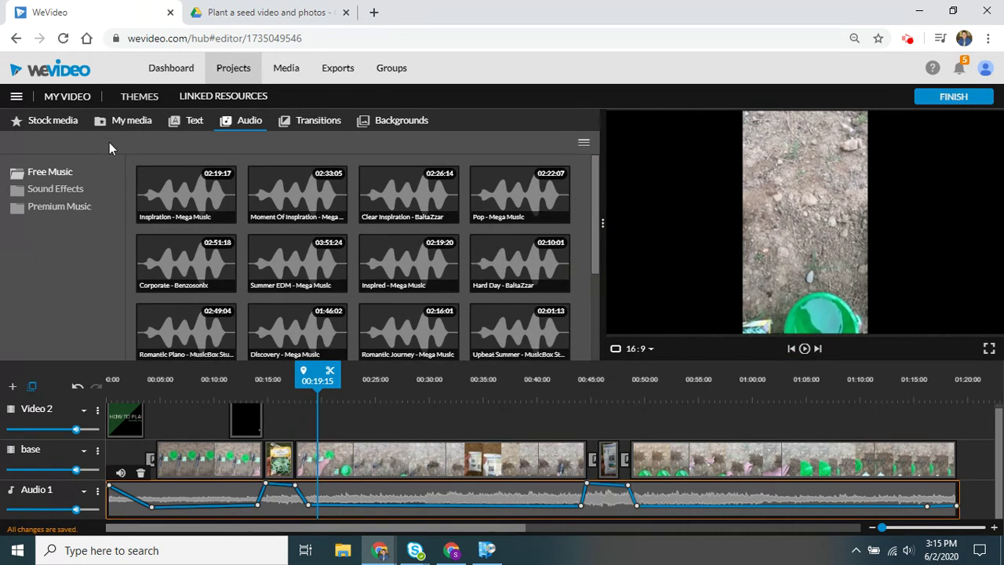
pyautogui.click(396, 124)
pyautogui.moveTo(596, 184); pyautogui.dragTo(590, 316)
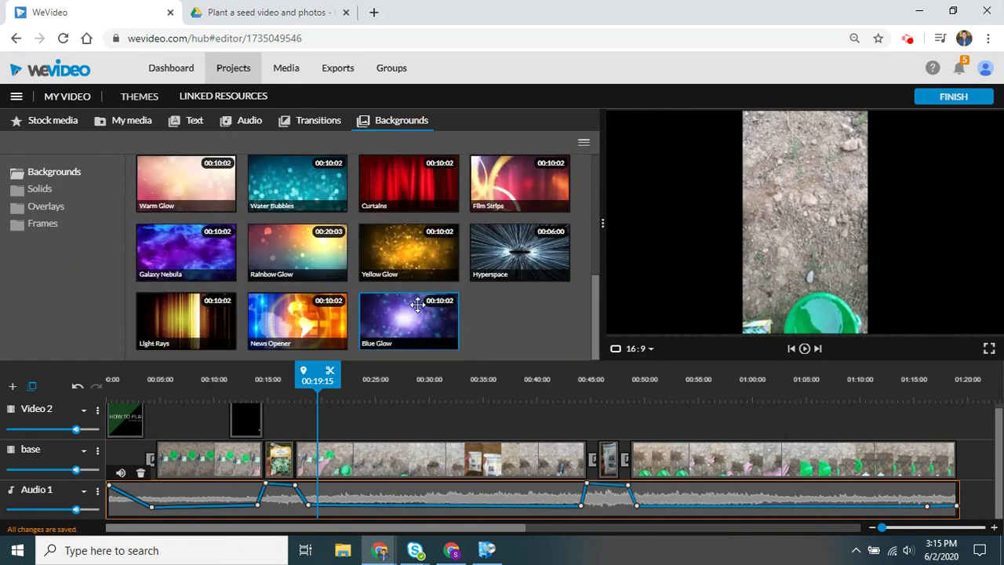
pyautogui.scroll(2, 195, 298)
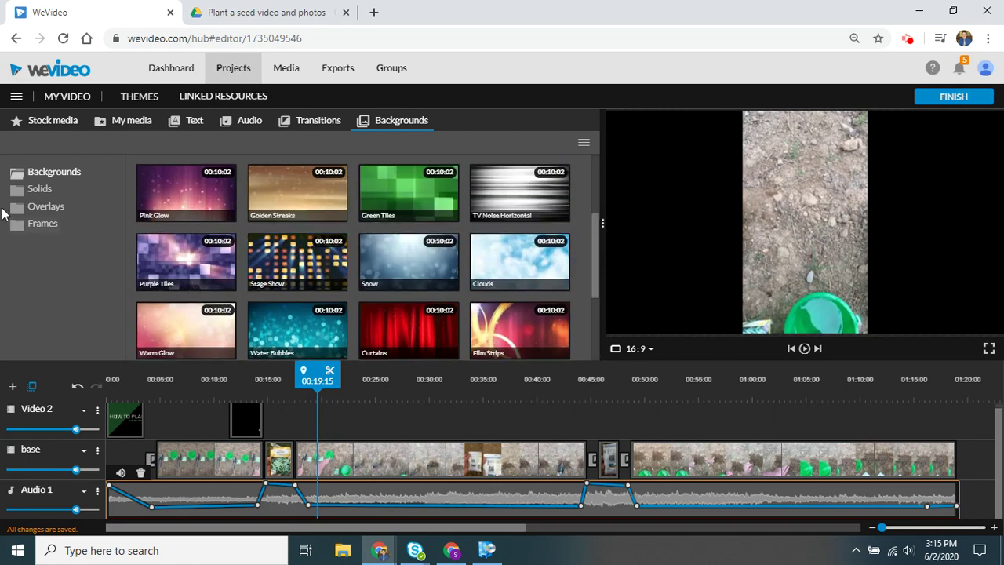
pyautogui.click(40, 190)
pyautogui.click(49, 205)
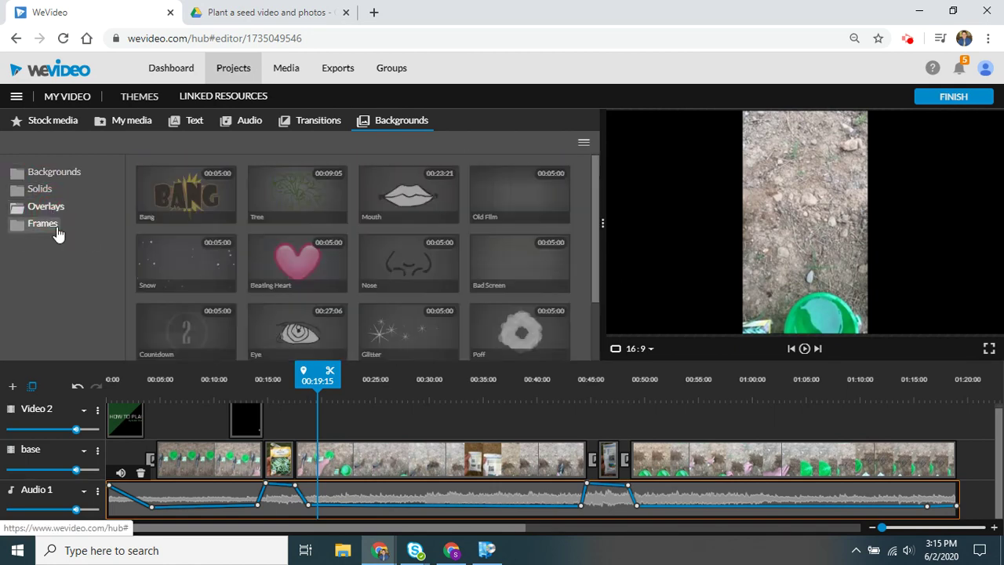
pyautogui.click(47, 224)
pyautogui.click(49, 174)
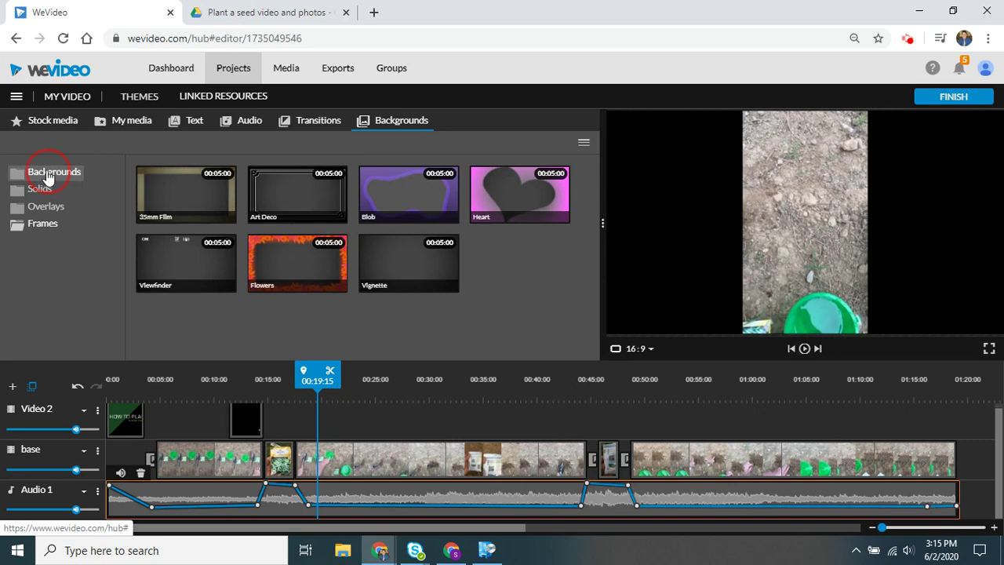
# Place the "TV Noise Vertical" background on the base track after the last video clip, starting at about 01:19:07.
pyautogui.click(994, 467)
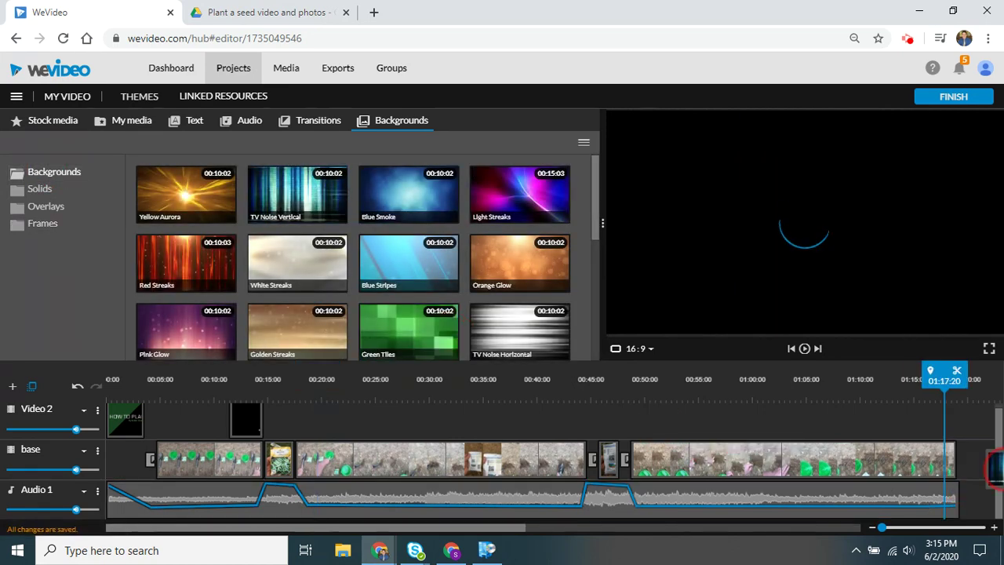
pyautogui.click(980, 461)
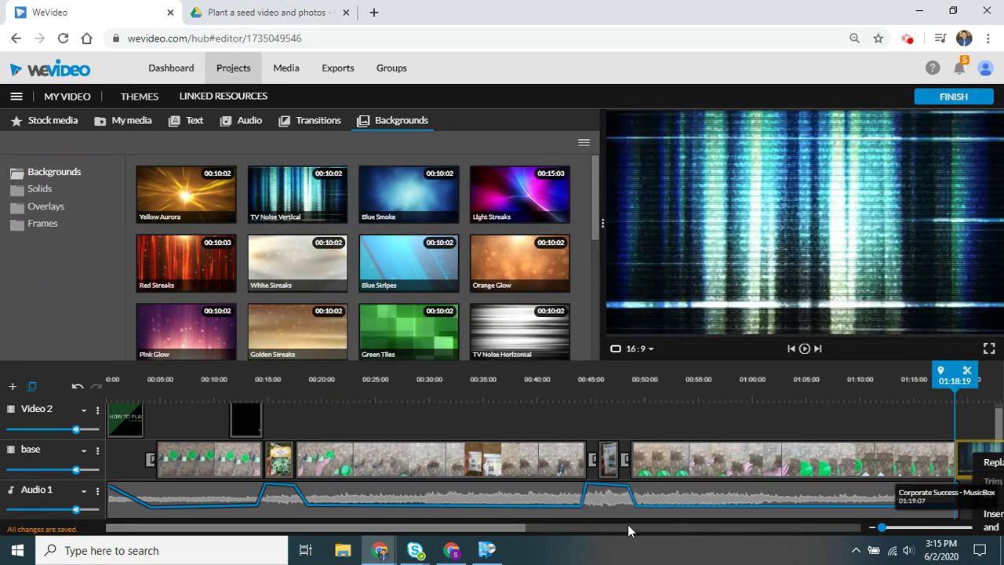
pyautogui.moveTo(515, 530); pyautogui.dragTo(729, 511)
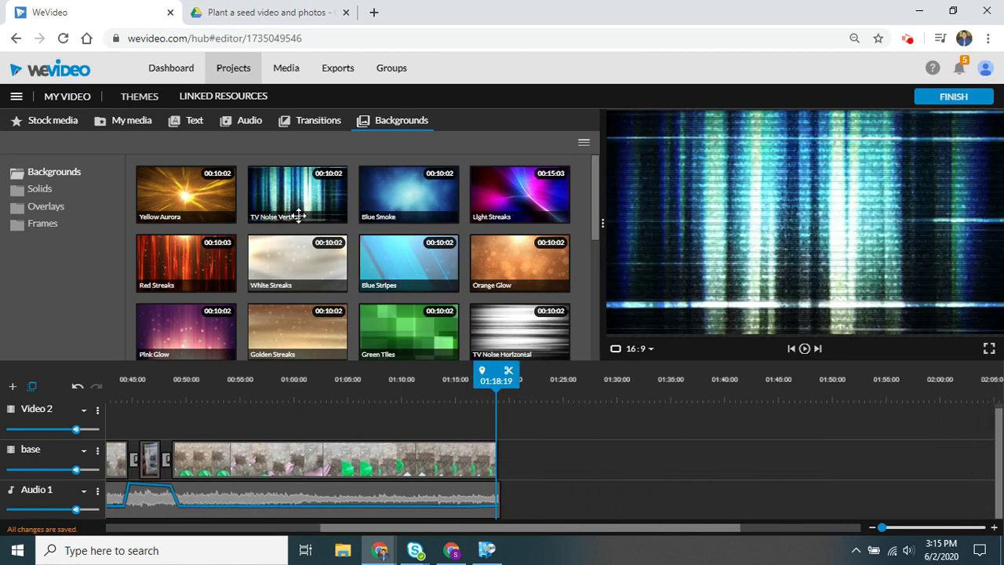
pyautogui.moveTo(332, 201); pyautogui.dragTo(509, 456)
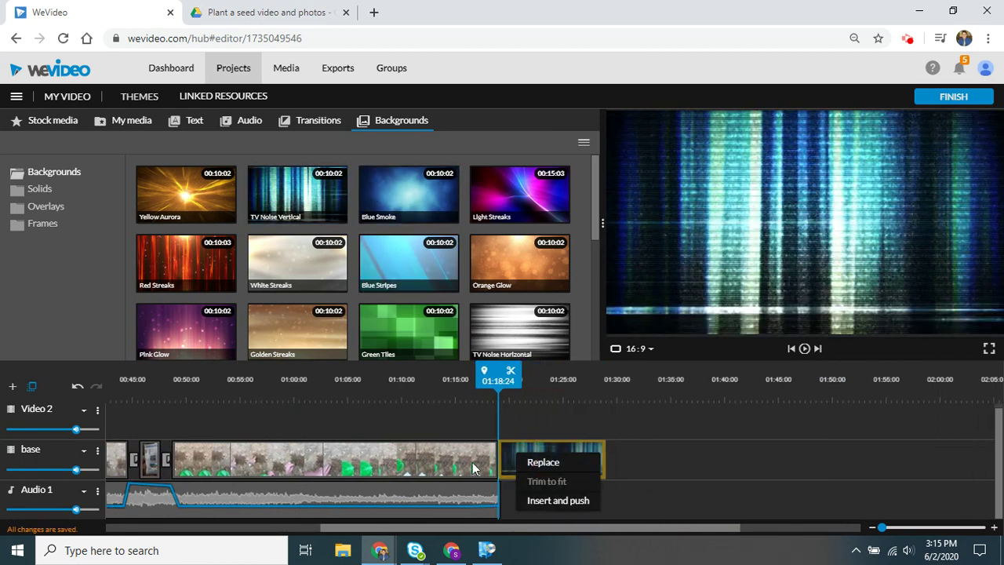
pyautogui.click(471, 462)
pyautogui.moveTo(324, 193); pyautogui.dragTo(520, 462)
pyautogui.click(481, 501)
pyautogui.click(511, 464)
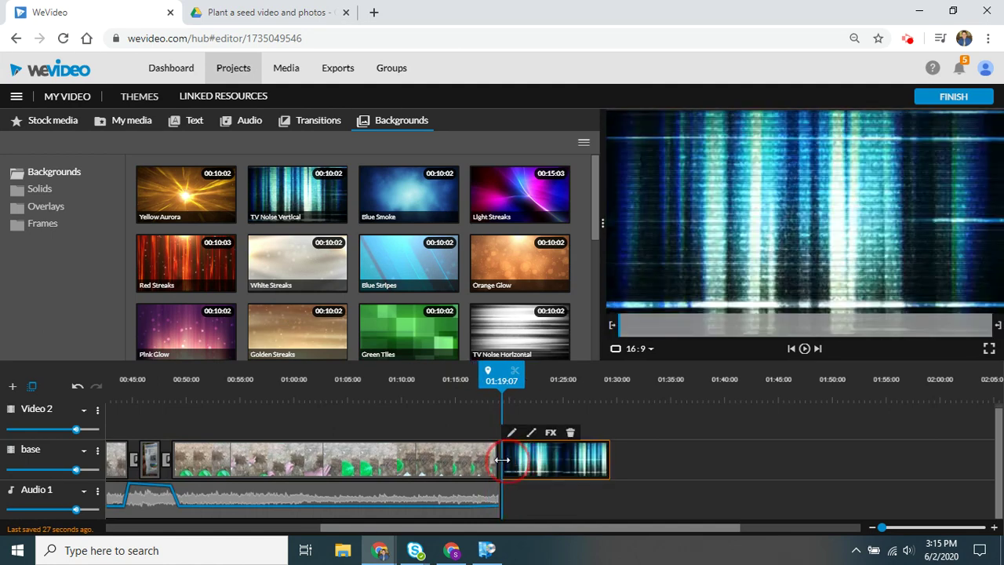
# Extend the music on Audio 1 beneath the TV Noise Vertical clip to about 01:28:16, and select that background clip.
pyautogui.click(489, 495)
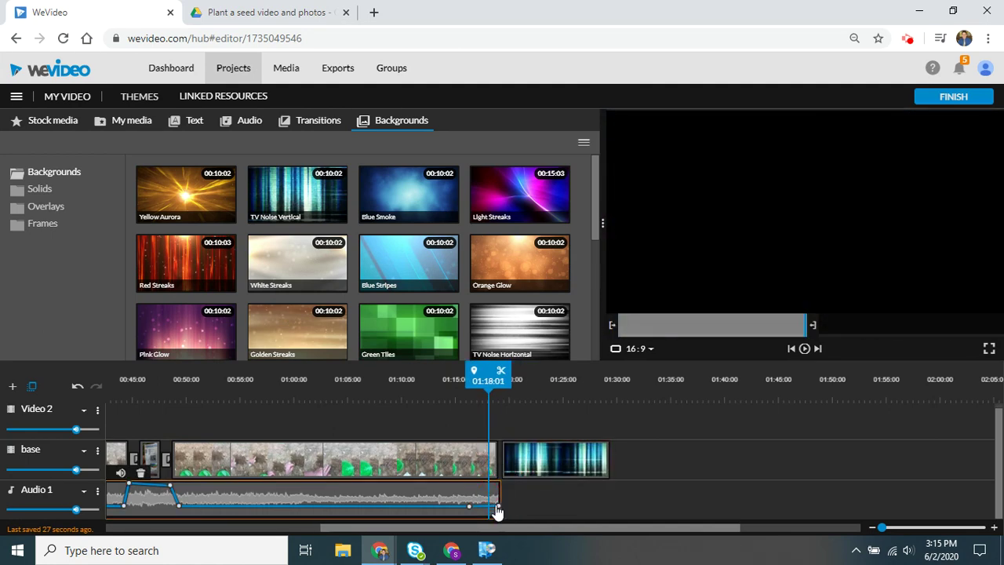
pyautogui.moveTo(498, 512); pyautogui.dragTo(600, 508)
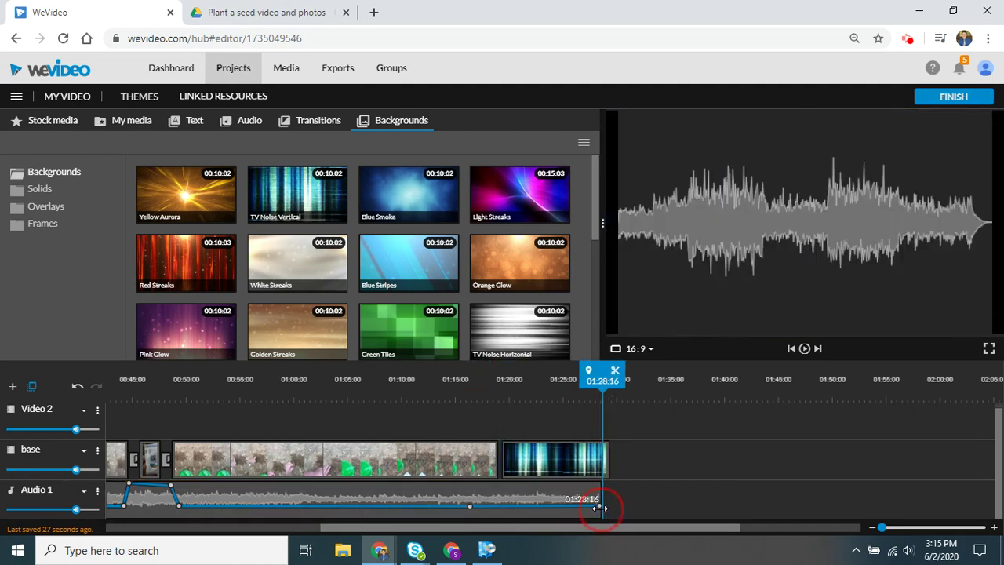
pyautogui.click(517, 463)
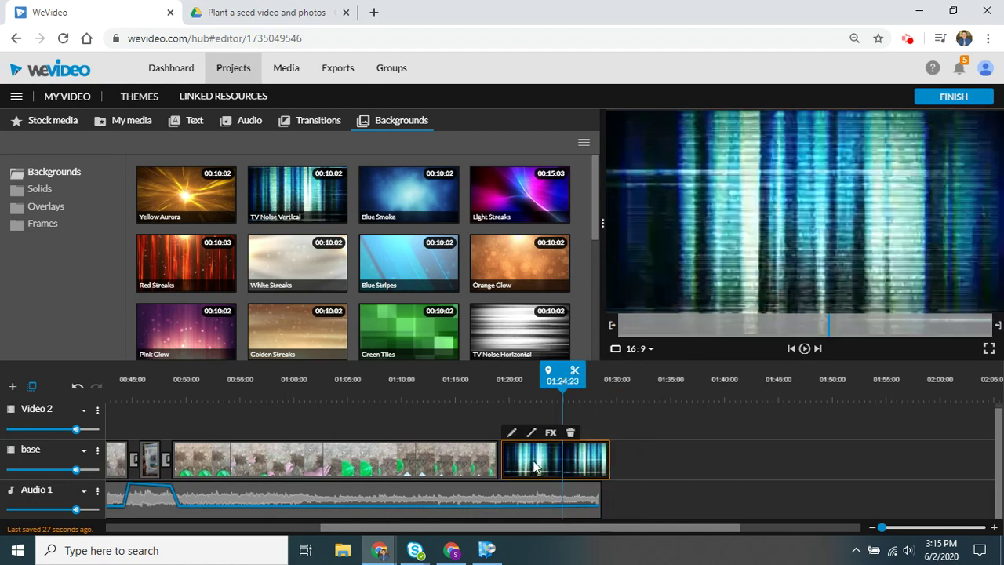
# Move the TV Noise Vertical clip against the last video clip, then shorten it and the Audio 1 music to about 01:26:11.
pyautogui.moveTo(517, 463); pyautogui.dragTo(542, 448)
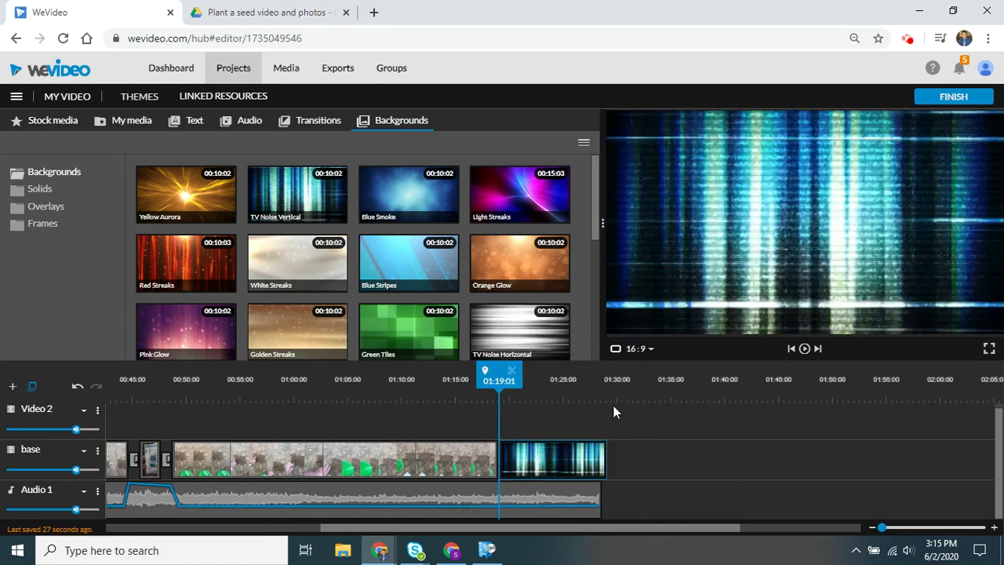
pyautogui.click(520, 459)
pyautogui.moveTo(603, 456); pyautogui.dragTo(578, 499)
pyautogui.click(578, 510)
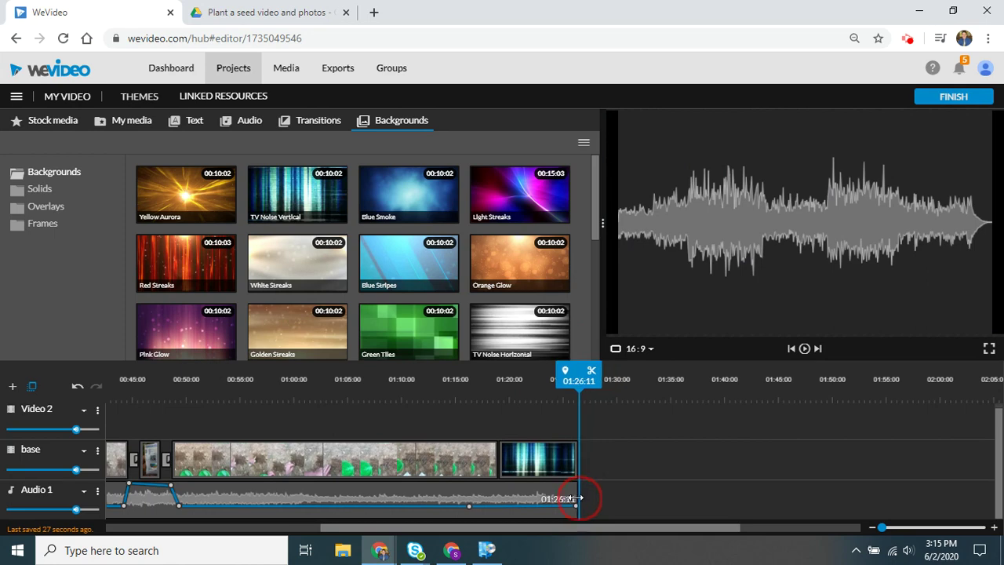
# Add a 2-second Cross fade transition between the last video clip and the TV Noise Vertical background.
pyautogui.click(503, 463)
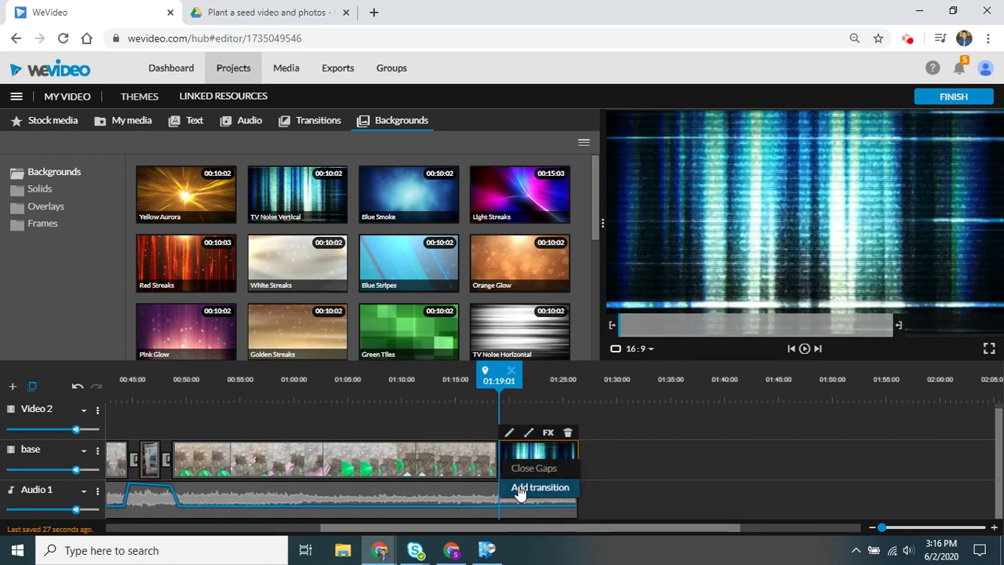
pyautogui.click(518, 487)
pyautogui.click(494, 462)
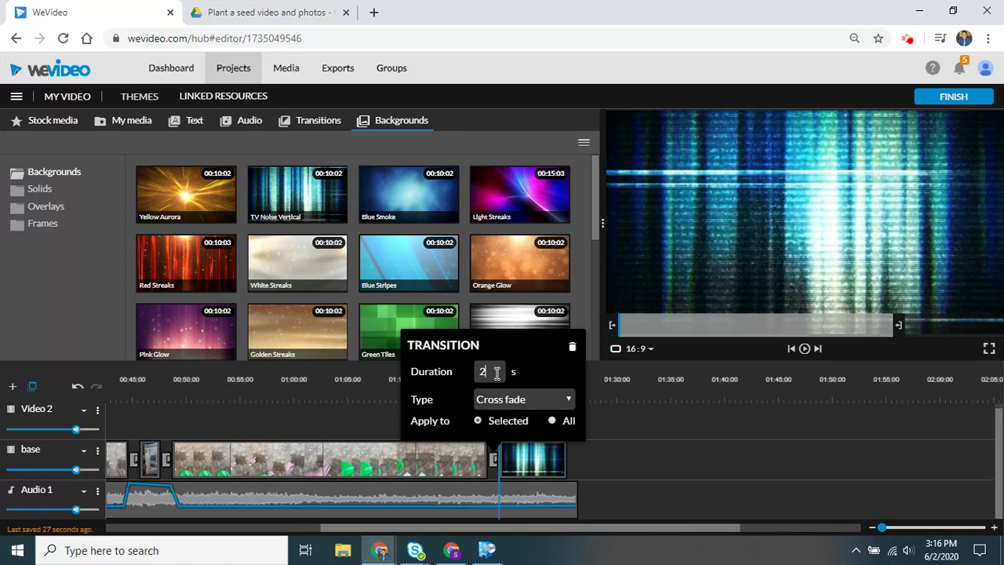
pyautogui.click(652, 423)
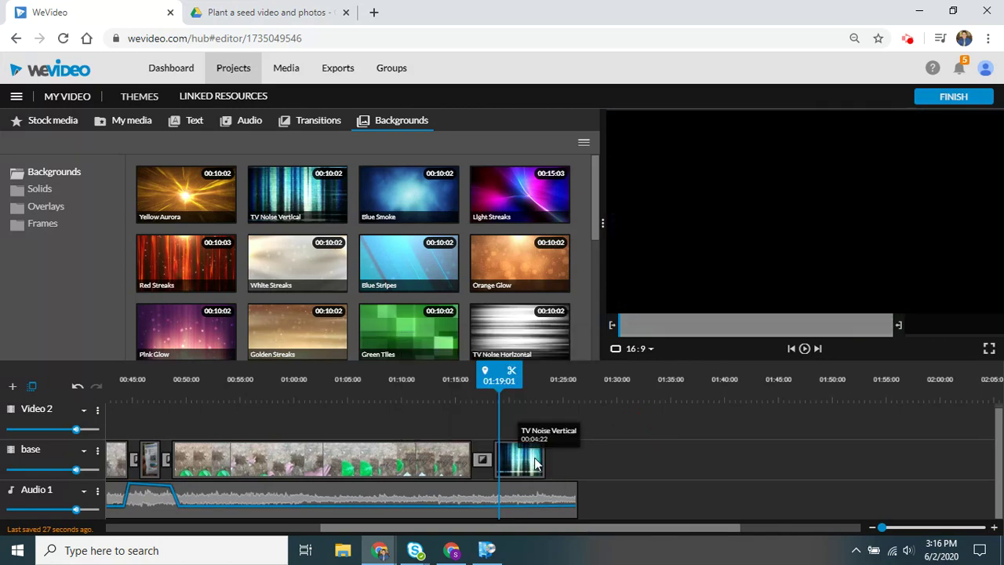
# Place the "Marquee - Title" motion text on Video 2 above the TV Noise Vertical clip, starting at about 01:19:12.
pyautogui.click(517, 464)
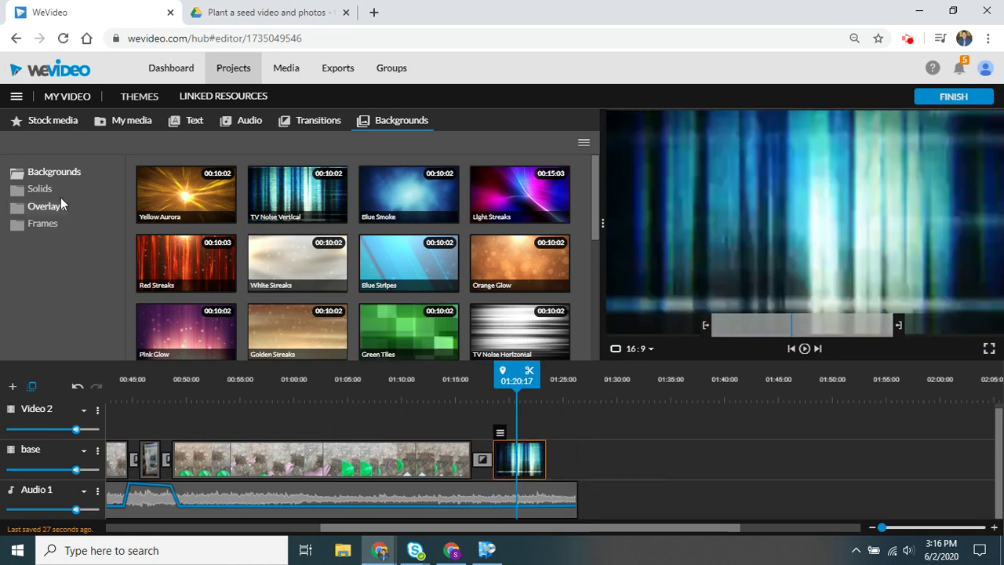
pyautogui.click(196, 129)
pyautogui.moveTo(592, 170)
pyautogui.mouseDown()
pyautogui.moveTo(588, 201)
pyautogui.moveTo(589, 168)
pyautogui.mouseUp()
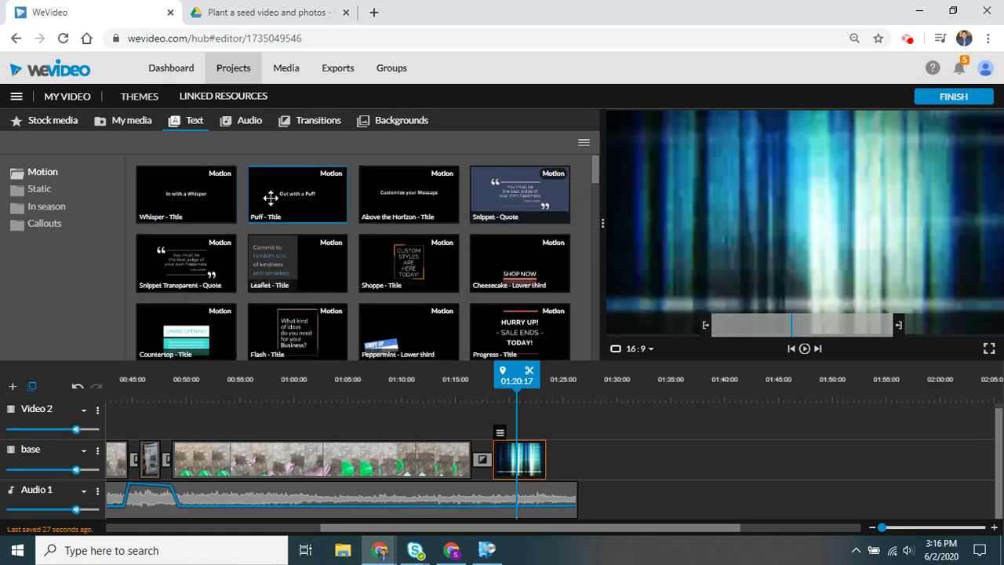
pyautogui.scroll(-5, 274, 251)
pyautogui.scroll(-2, 459, 243)
pyautogui.scroll(2, 463, 217)
pyautogui.scroll(-4, 486, 204)
pyautogui.moveTo(516, 178); pyautogui.dragTo(518, 439)
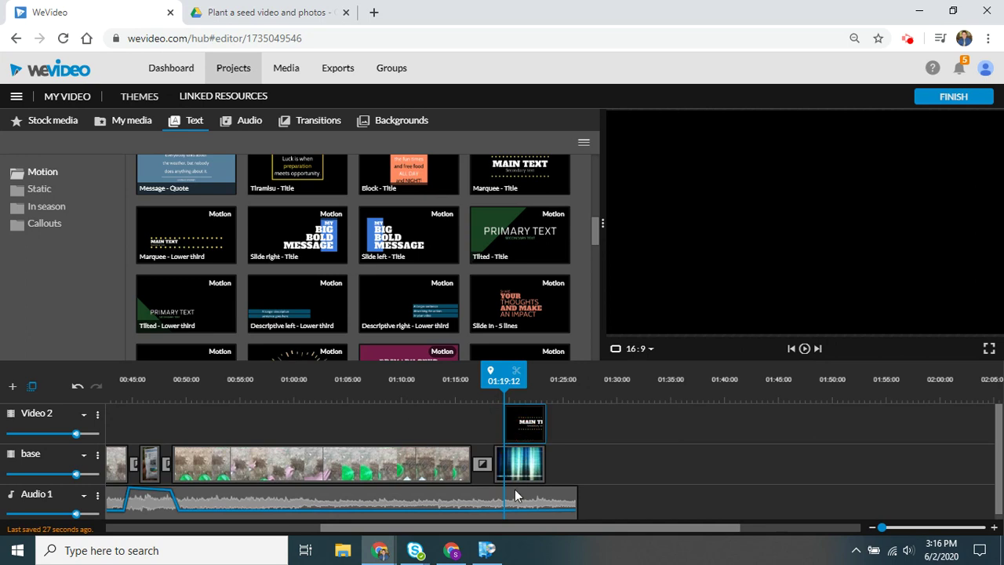
# Open the Marquee title for editing and set its main text to "Thank you!".
pyautogui.doubleClick(523, 426)
pyautogui.click(114, 264)
pyautogui.write('T')
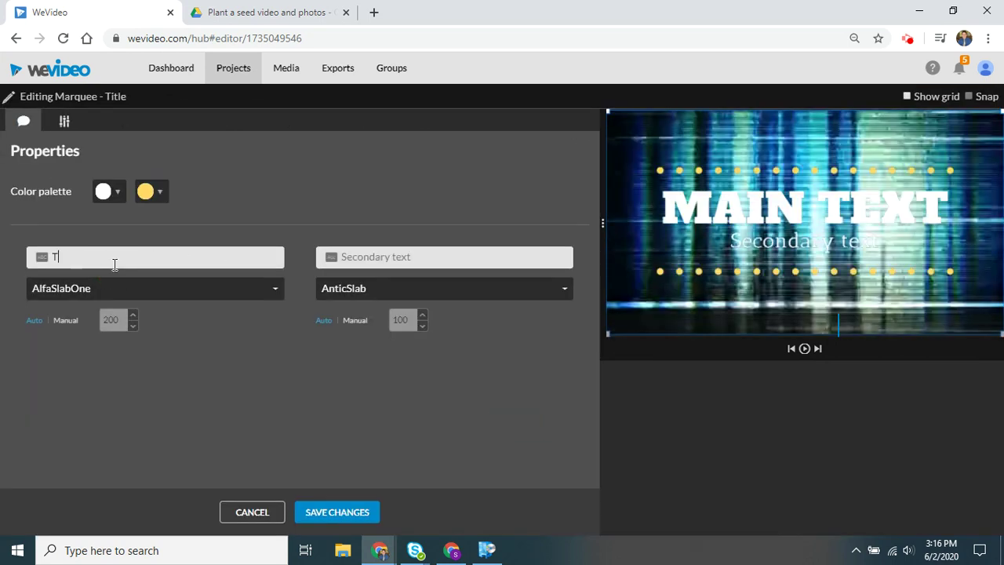
pyautogui.write('gan')
pyautogui.press('BackSpace')
pyautogui.press('BackSpace')
pyautogui.write('hank you!')
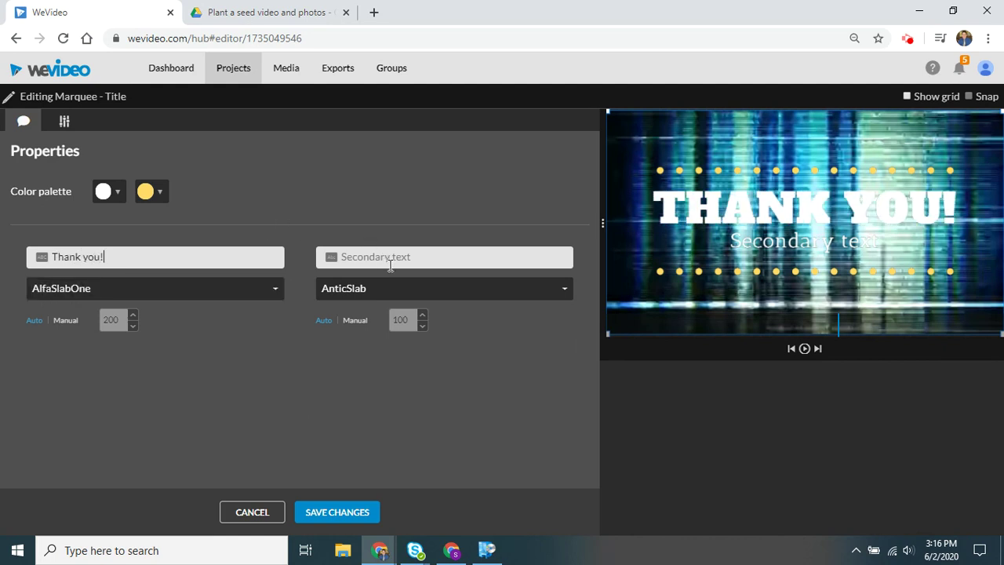
# Set the Marquee title's secondary text to "Hope it Helps".
pyautogui.press('BackSpace')
pyautogui.press('BackSpace')
pyautogui.press('BackSpace')
pyautogui.press('BackSpace')
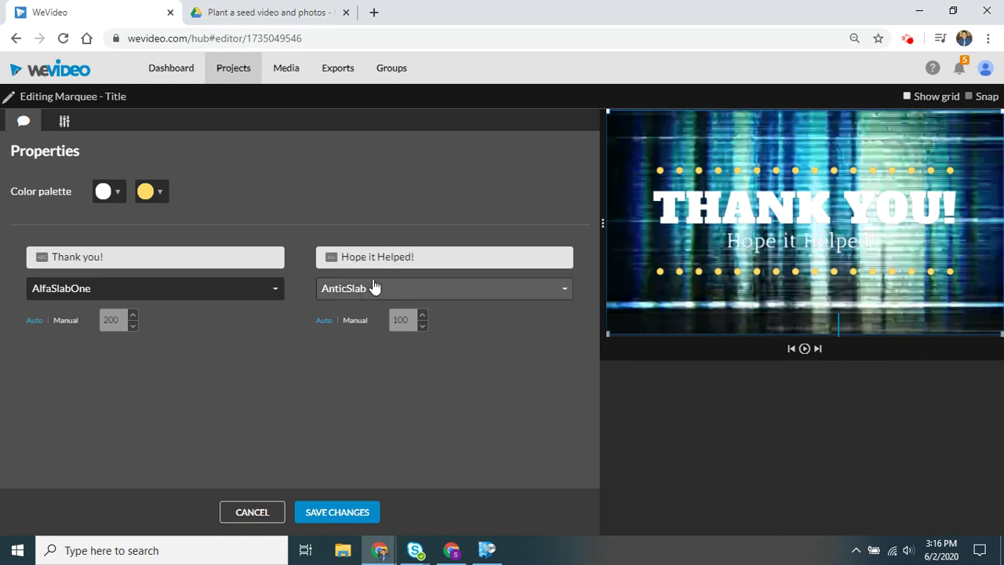
pyautogui.click(415, 256)
pyautogui.moveTo(414, 256); pyautogui.dragTo(398, 256)
pyautogui.write('s')
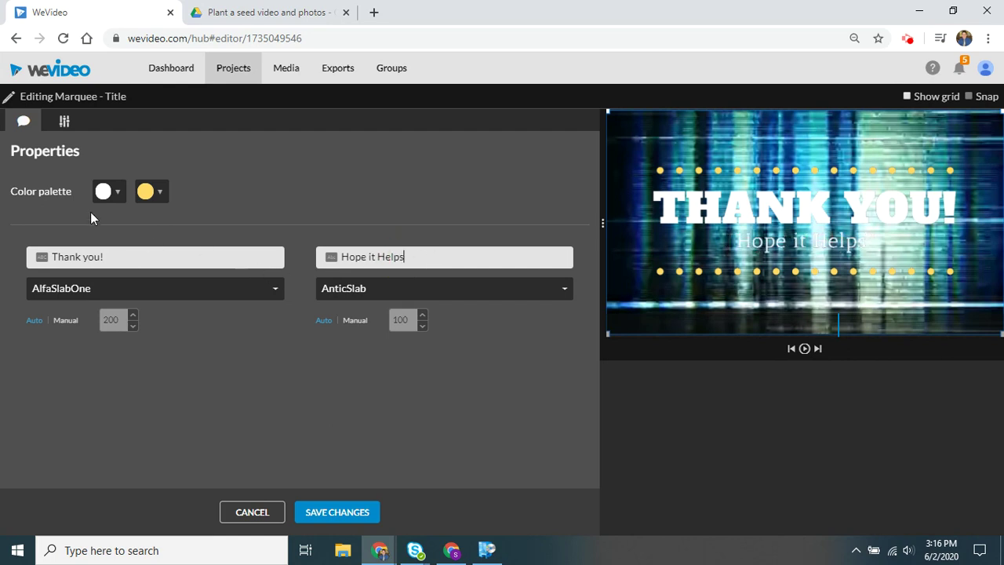
# Try magenta (#ff00ff) for the title's white text, settle on bright red, and save the changes.
pyautogui.click(145, 193)
pyautogui.click(109, 192)
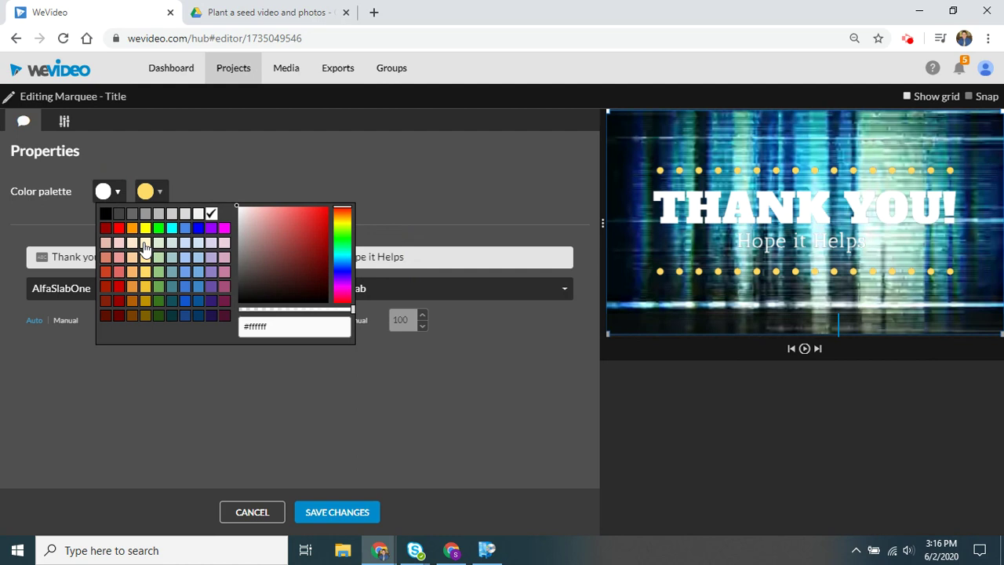
pyautogui.click(223, 227)
pyautogui.click(123, 191)
pyautogui.click(118, 192)
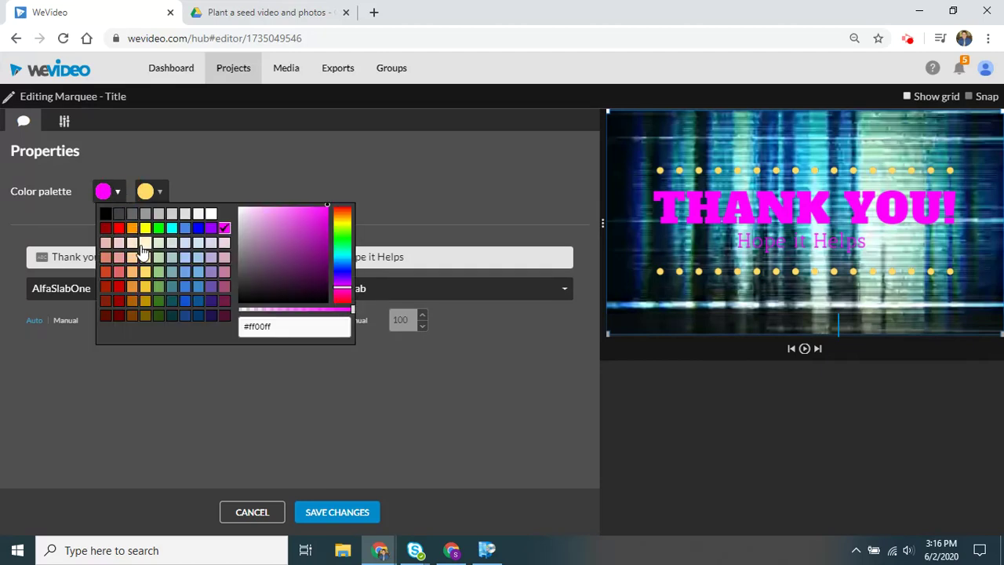
pyautogui.click(117, 226)
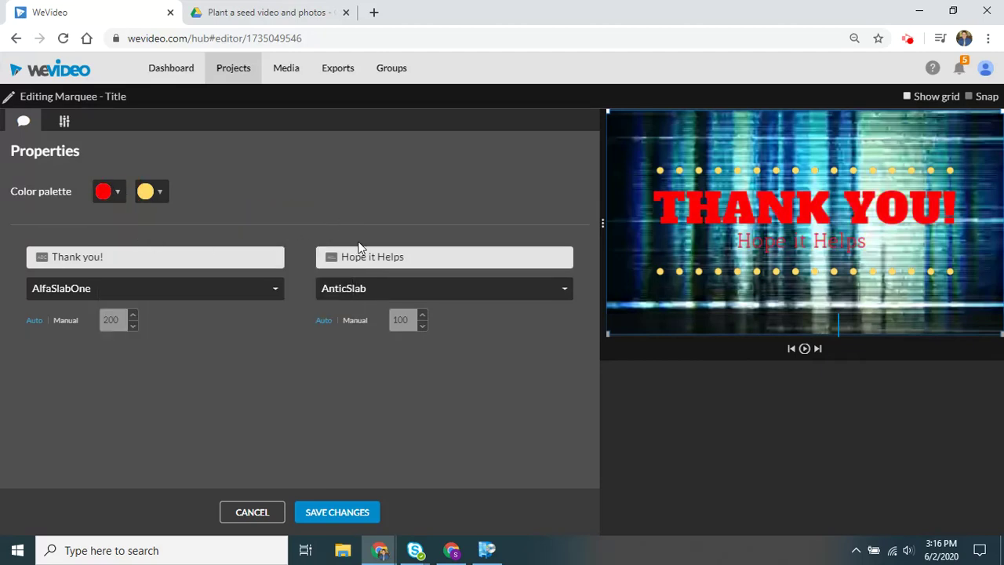
pyautogui.click(338, 511)
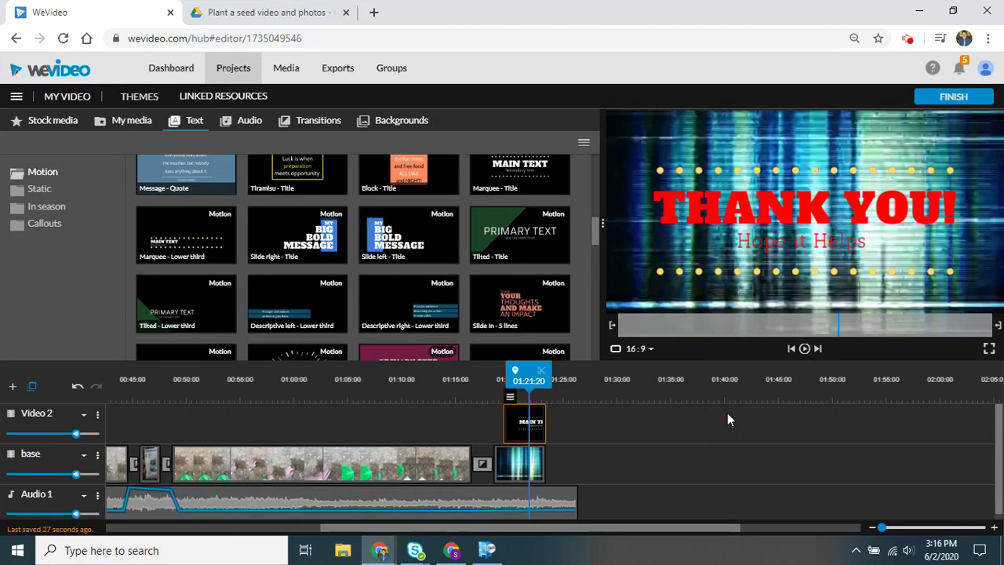
# Play the project's ending from late in the last video clip to check the transition and the "Thank you!" title.
pyautogui.click(439, 384)
pyautogui.click(804, 349)
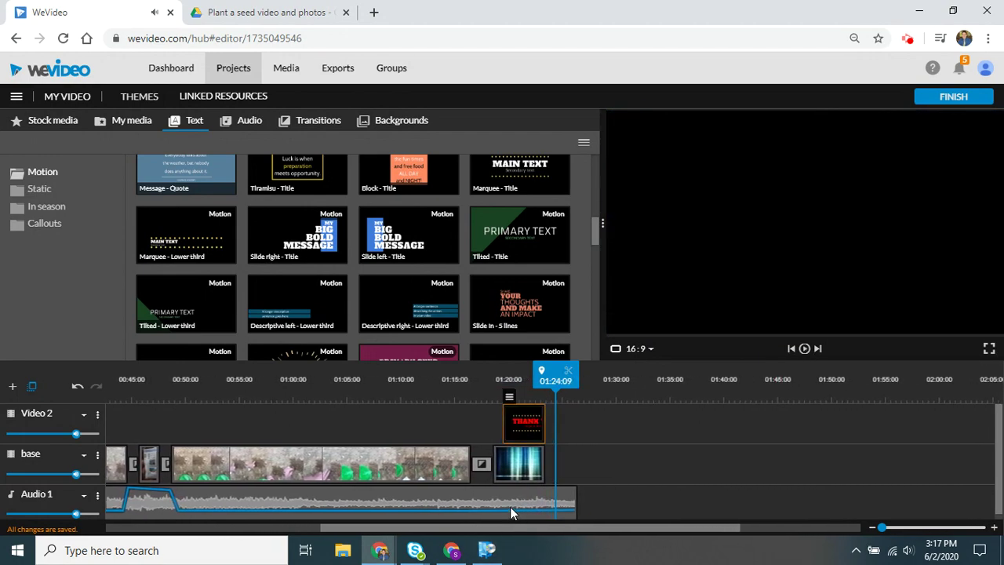
pyautogui.click(518, 503)
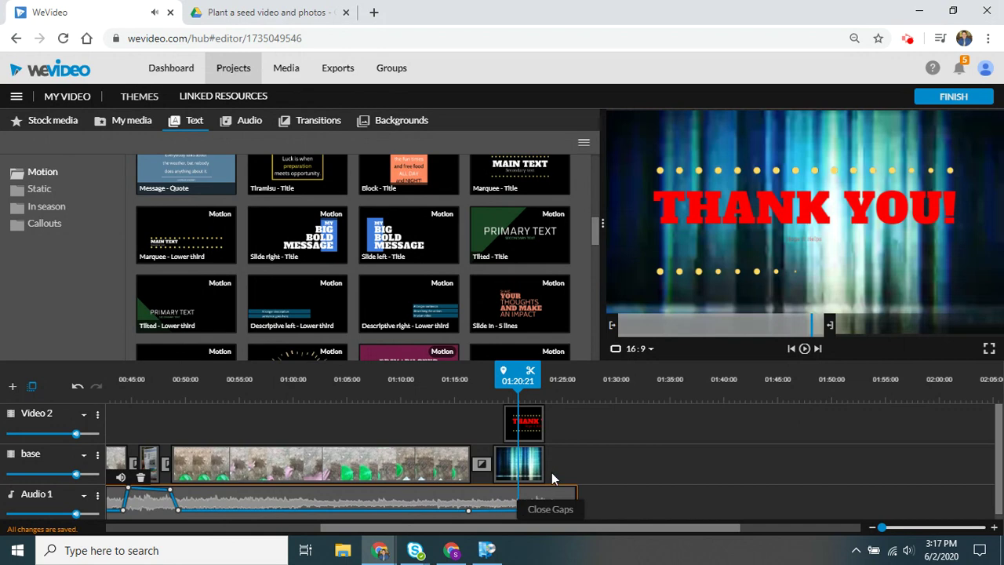
# Fade out the music's end on Audio 1 by lowering its final volume point and moving the preceding point to about 01:22.
pyautogui.click(533, 500)
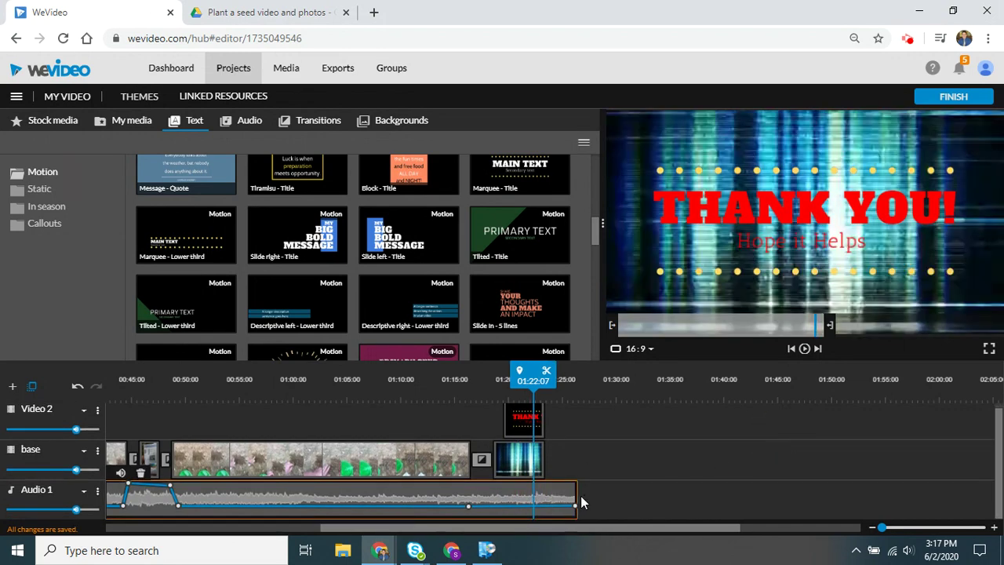
pyautogui.moveTo(574, 508); pyautogui.dragTo(574, 519)
pyautogui.moveTo(468, 507); pyautogui.dragTo(534, 499)
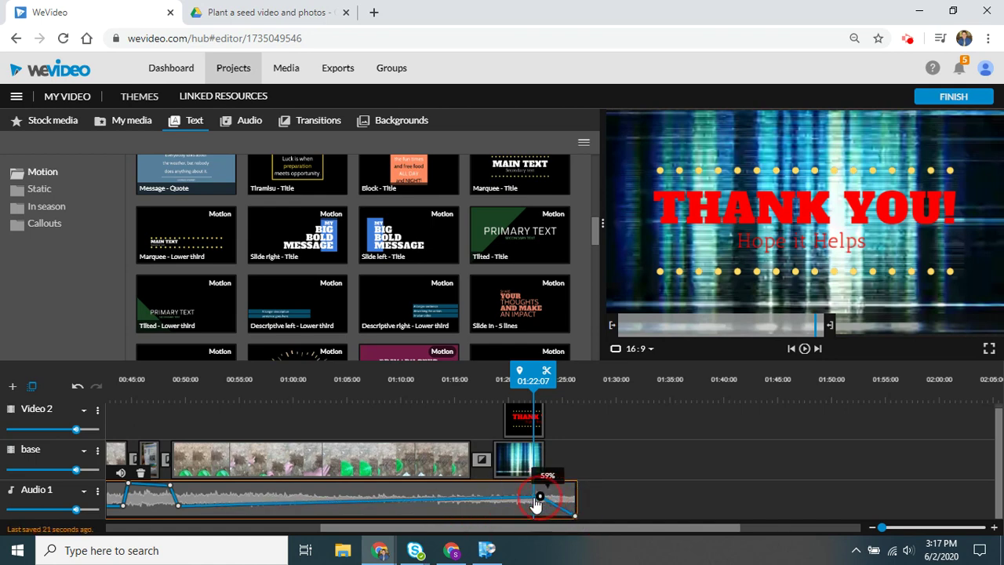
pyautogui.click(449, 460)
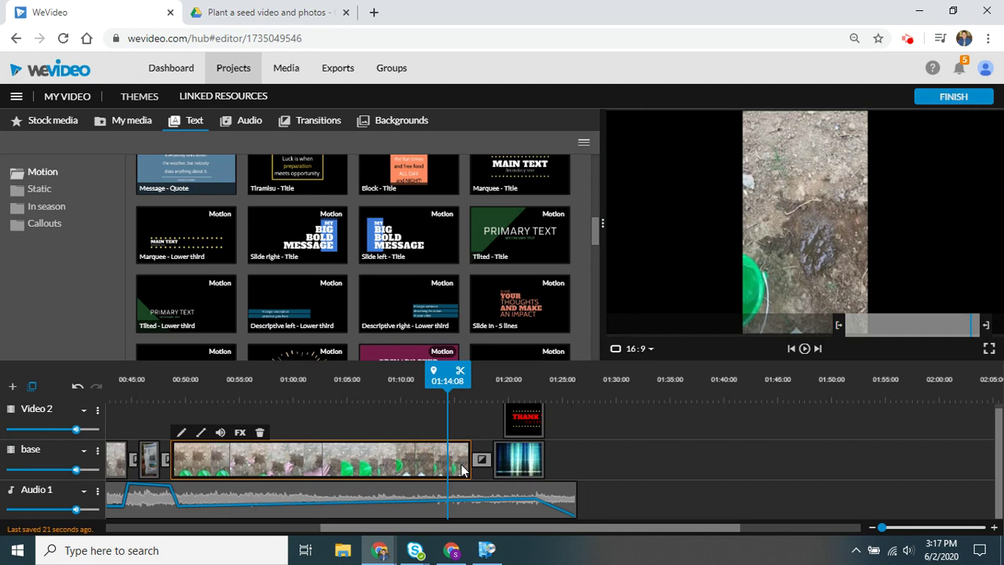
pyautogui.click(638, 498)
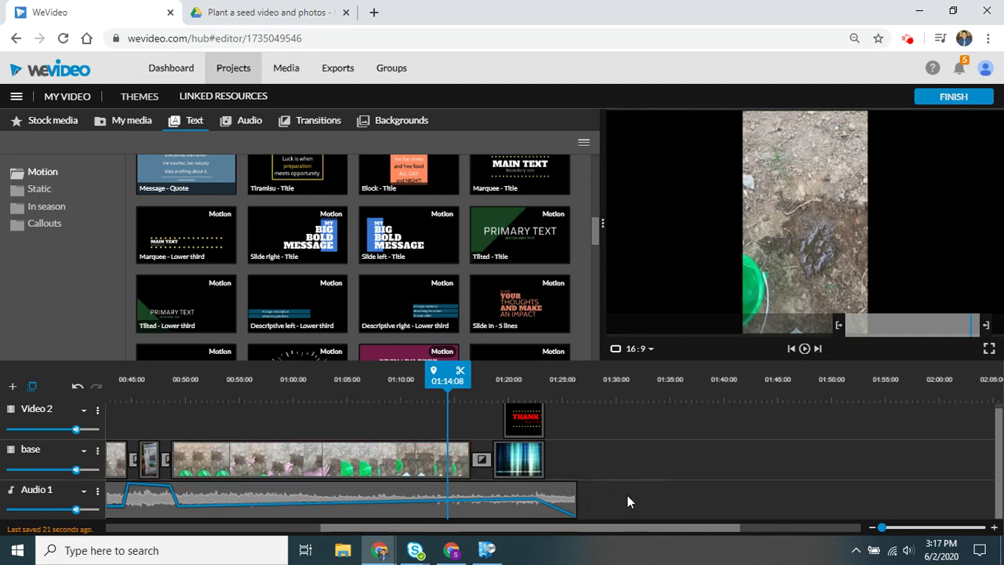
# Trim the end of the Audio 1 music to about 01:23:11, matching the end of the TV Noise Vertical clip.
pyautogui.click(566, 511)
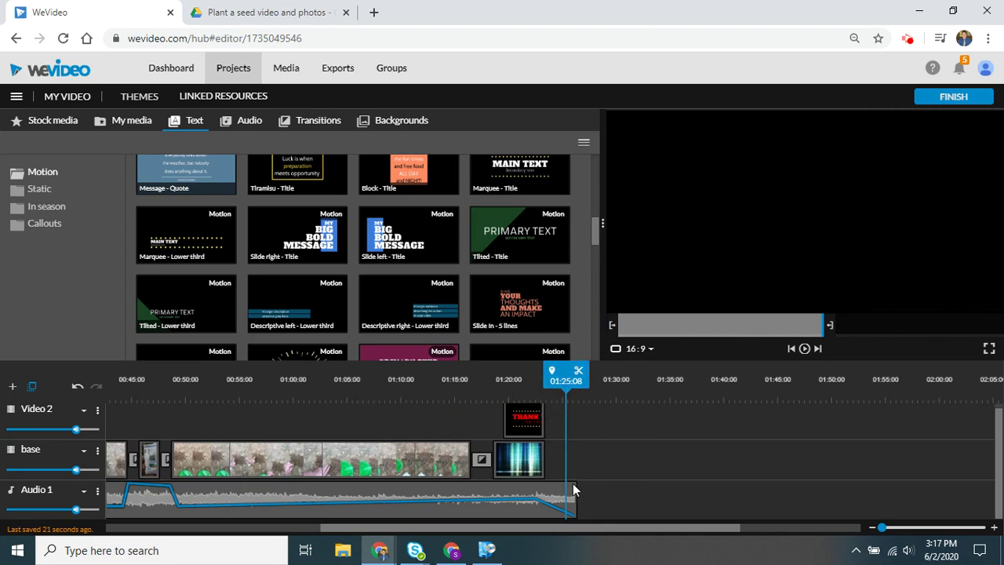
pyautogui.moveTo(570, 505); pyautogui.dragTo(541, 506)
pyautogui.click(500, 501)
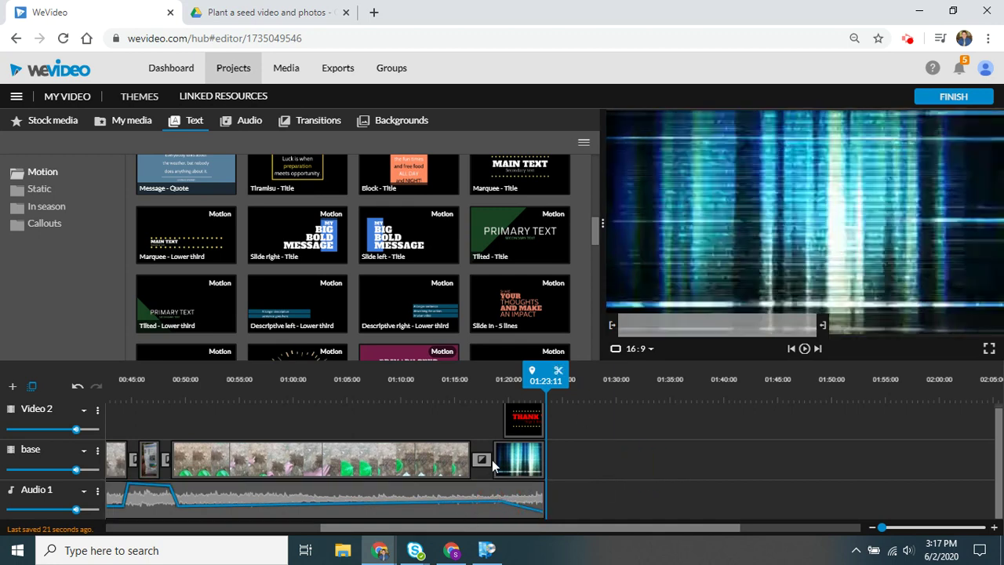
# Copy the "Don't forget the water!" caption and paste it on Video 2 over the digging footage at about 00:23:13.
pyautogui.click(502, 379)
pyautogui.moveTo(401, 376); pyautogui.dragTo(41, 417)
pyautogui.moveTo(119, 374); pyautogui.dragTo(78, 375)
pyautogui.click(247, 416)
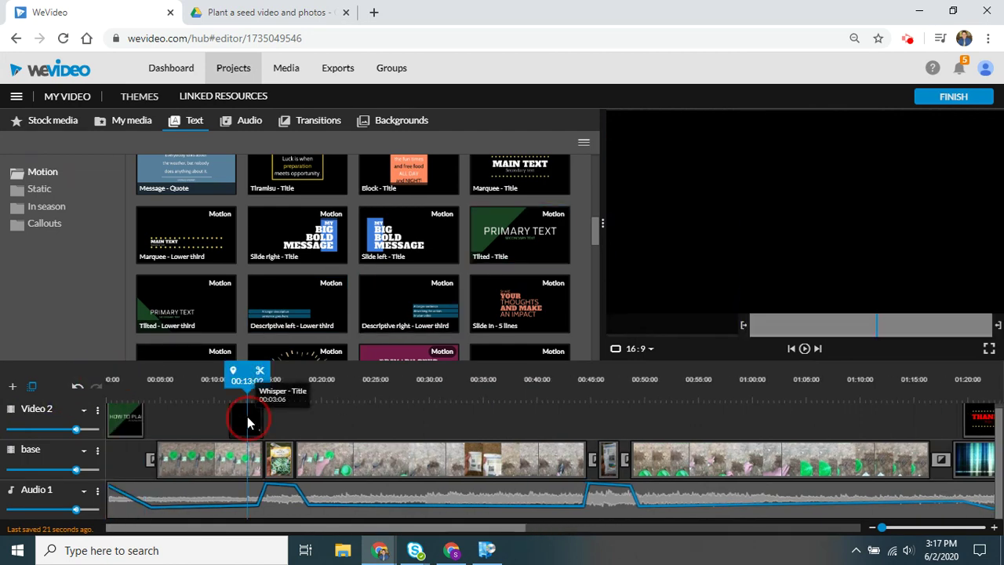
pyautogui.hotkey('ctrl', 'v')
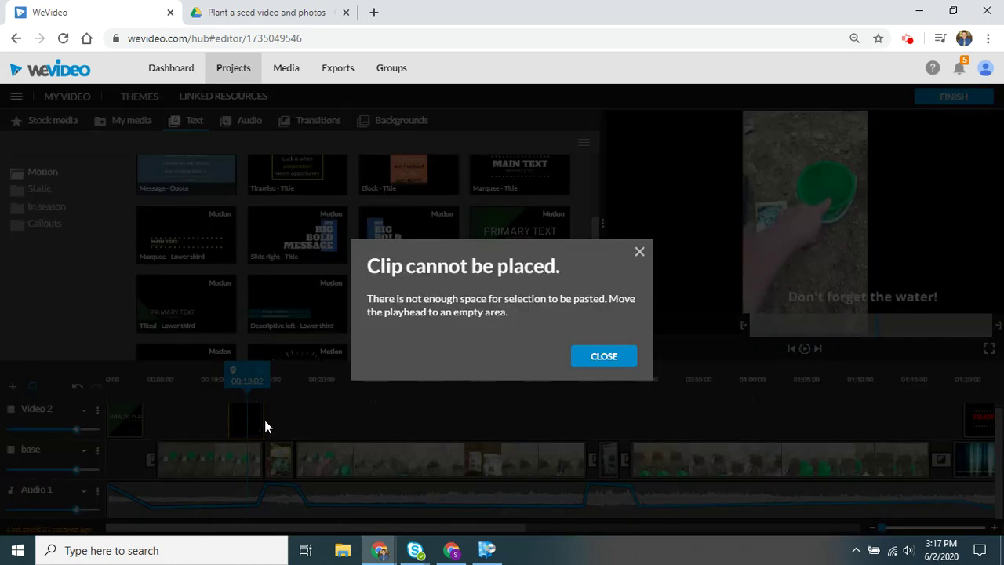
pyautogui.click(603, 356)
pyautogui.moveTo(247, 378); pyautogui.dragTo(358, 378)
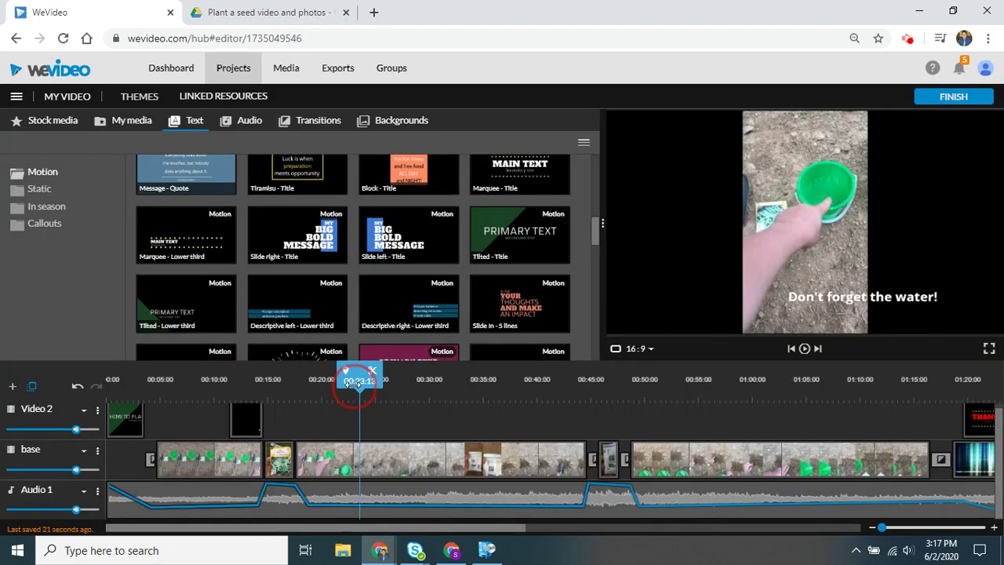
pyautogui.hotkey('ctrl', 'v')
# Open the pasted caption for editing and change its text to "Do not dig too deep!".
pyautogui.click(375, 422)
pyautogui.doubleClick(375, 419)
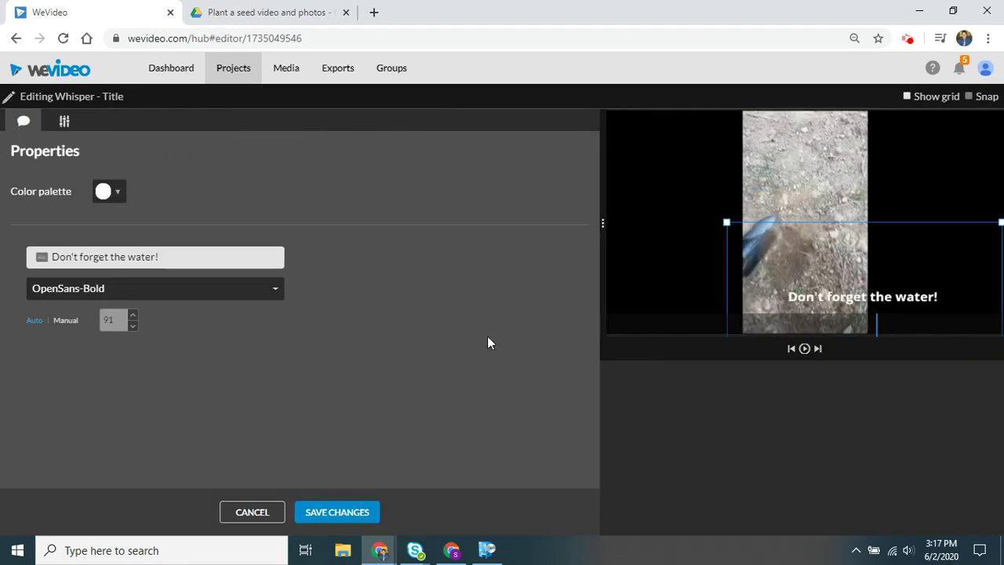
pyautogui.tripleClick(179, 255)
pyautogui.write('Di')
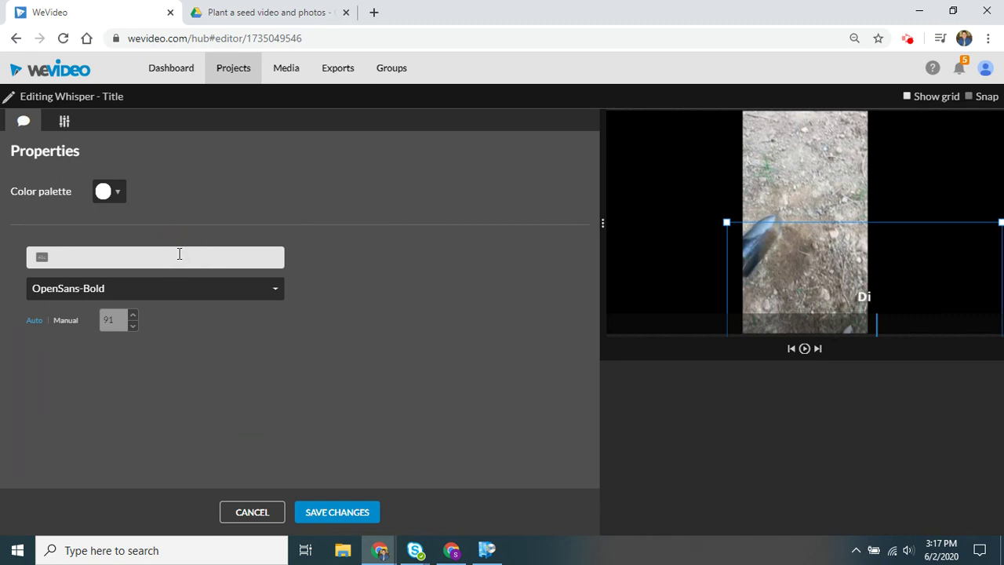
pyautogui.write(' not dig too deep')
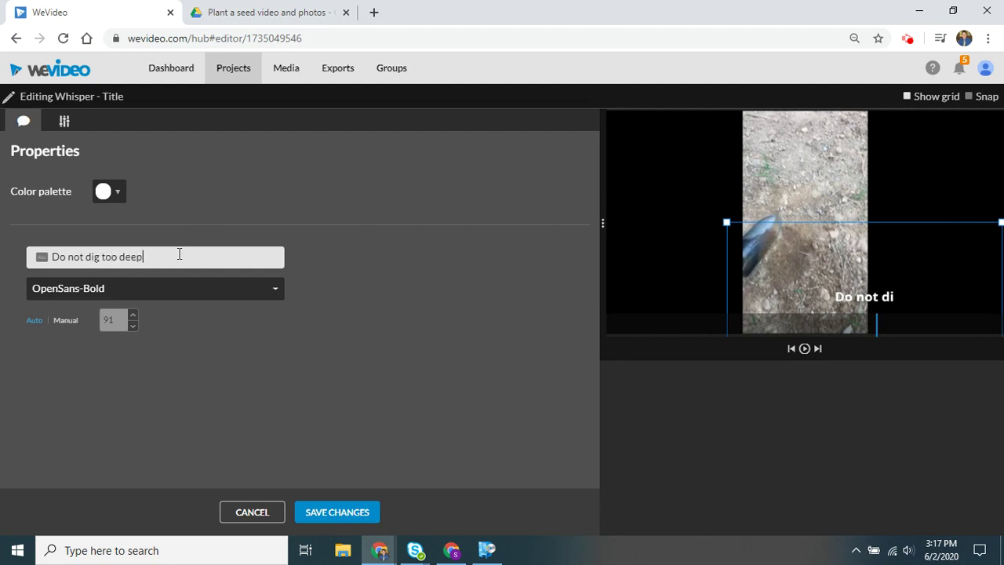
pyautogui.write('!')
# Center the digging caption over the lower part of the footage, color it yellow (#ffff00), and save the changes.
pyautogui.moveTo(843, 241); pyautogui.dragTo(786, 254)
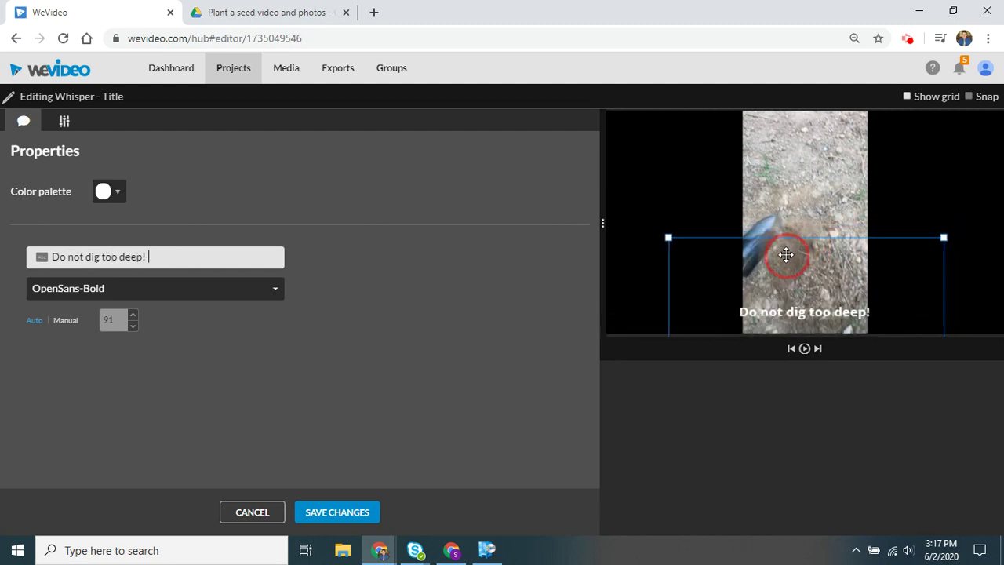
pyautogui.click(117, 190)
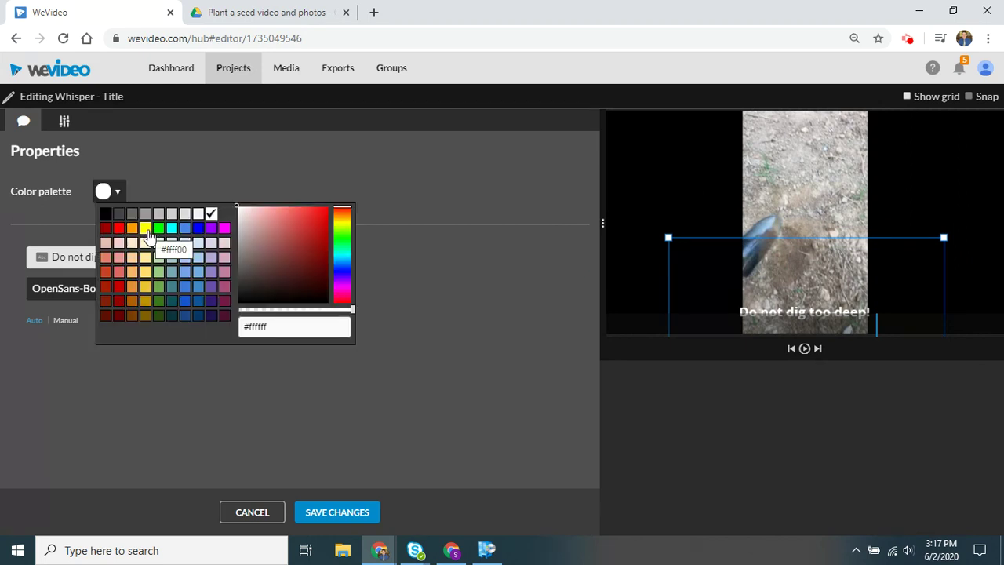
pyautogui.click(146, 229)
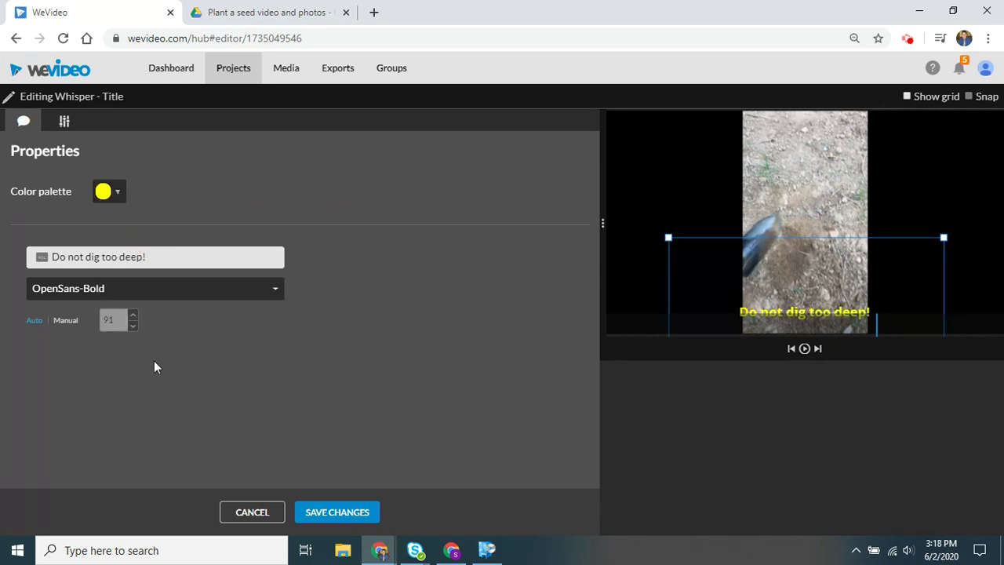
pyautogui.click(353, 518)
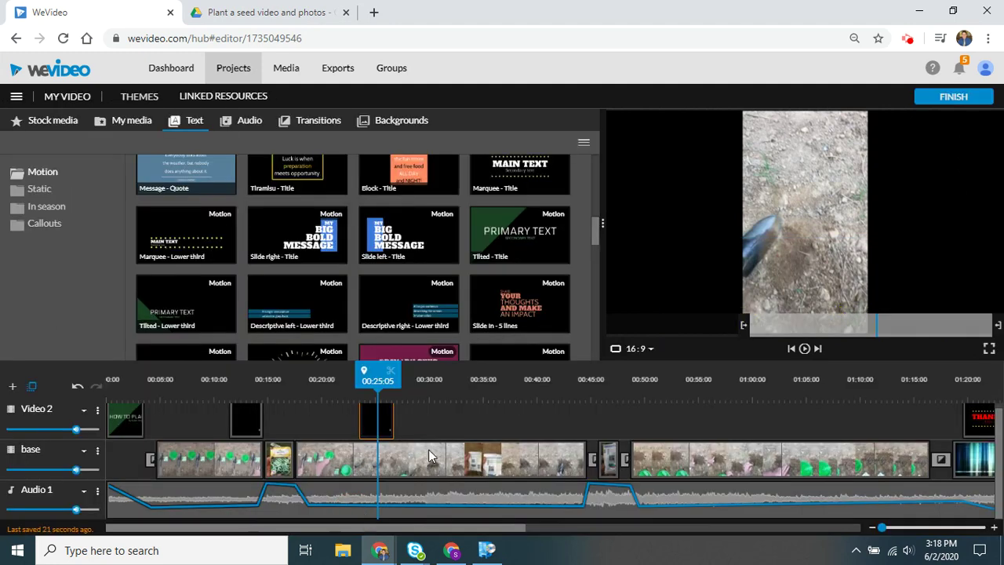
# Play back the digging caption from about 00:21:19, lengthen it to about 5 seconds, and shift its start on Video 2 to about 00:27:14.
pyautogui.click(341, 383)
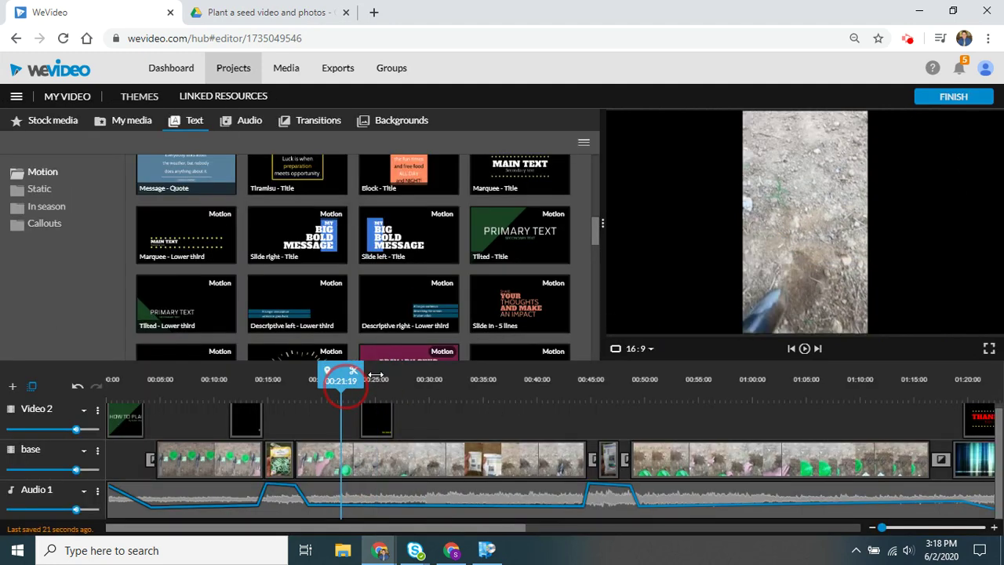
pyautogui.click(804, 349)
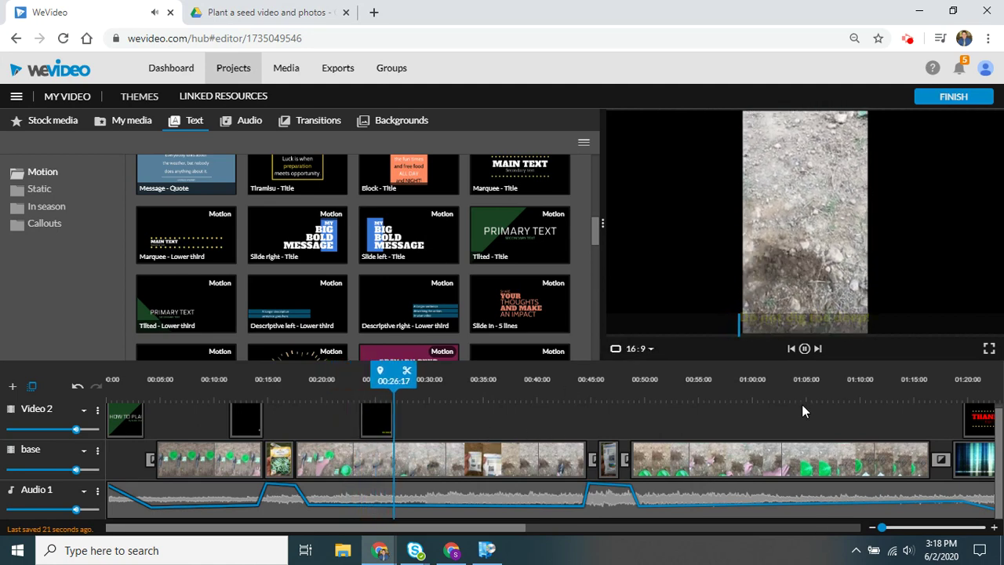
pyautogui.click(804, 348)
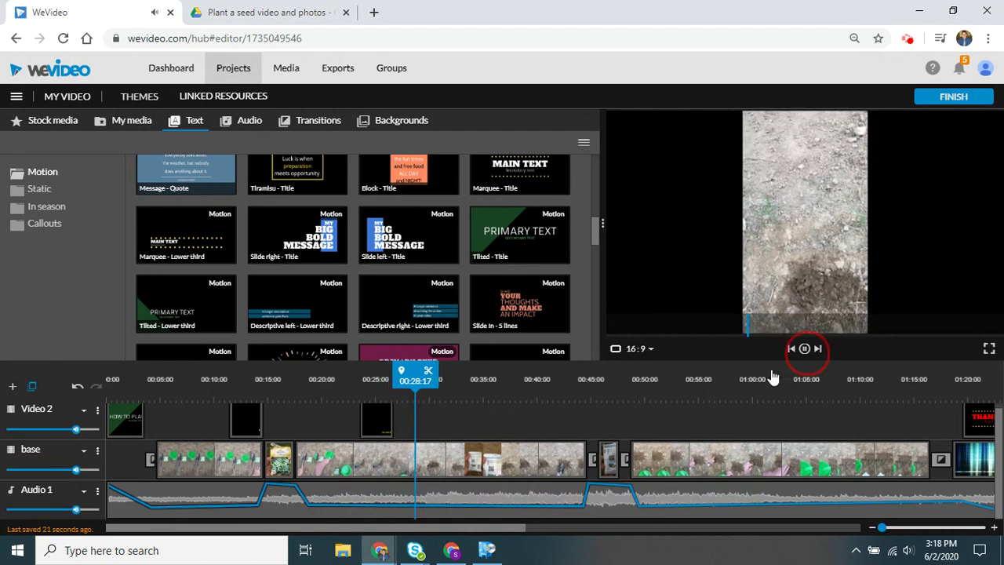
pyautogui.click(392, 421)
pyautogui.moveTo(392, 421); pyautogui.dragTo(419, 422)
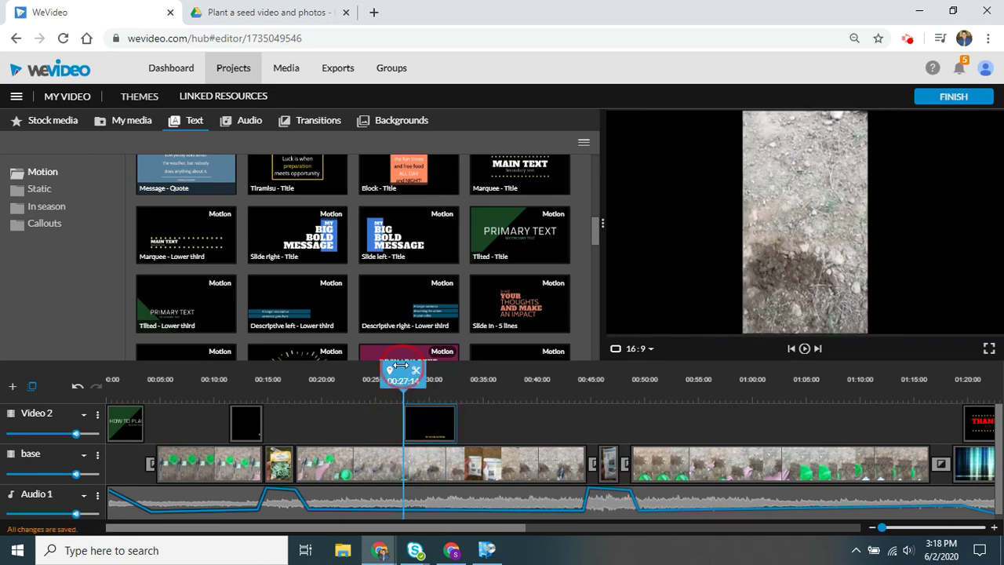
# Scrub through the timeline from the opening title, finish the project, and set the export title to "My first seed video!".
pyautogui.click(124, 418)
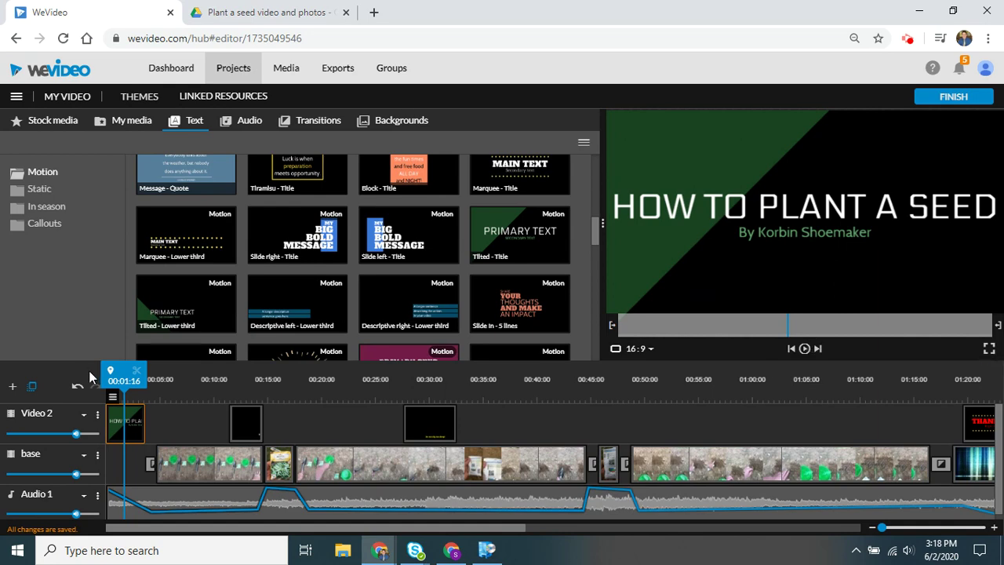
pyautogui.moveTo(124, 377); pyautogui.dragTo(705, 376)
pyautogui.click(951, 102)
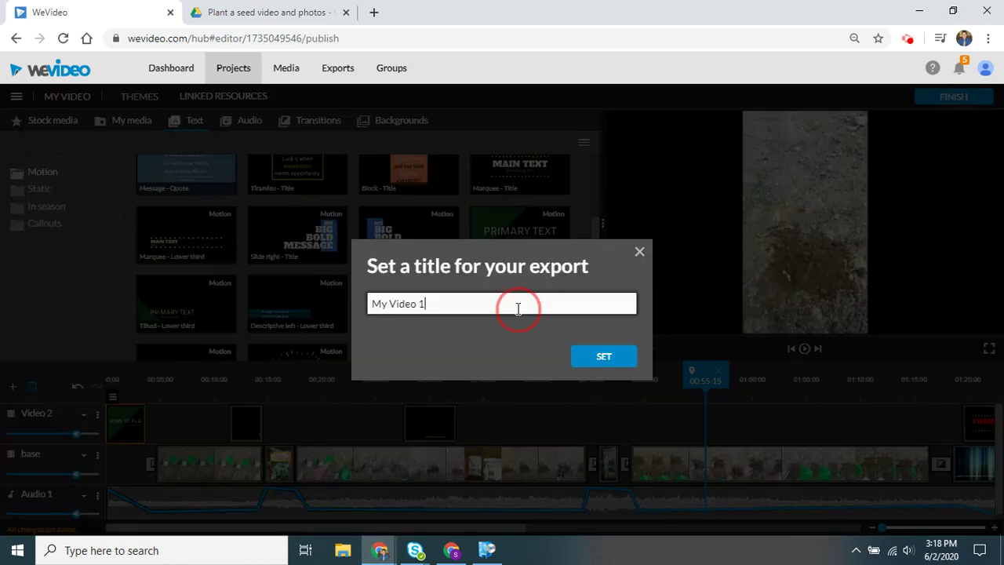
pyautogui.tripleClick(516, 305)
pyautogui.write('M')
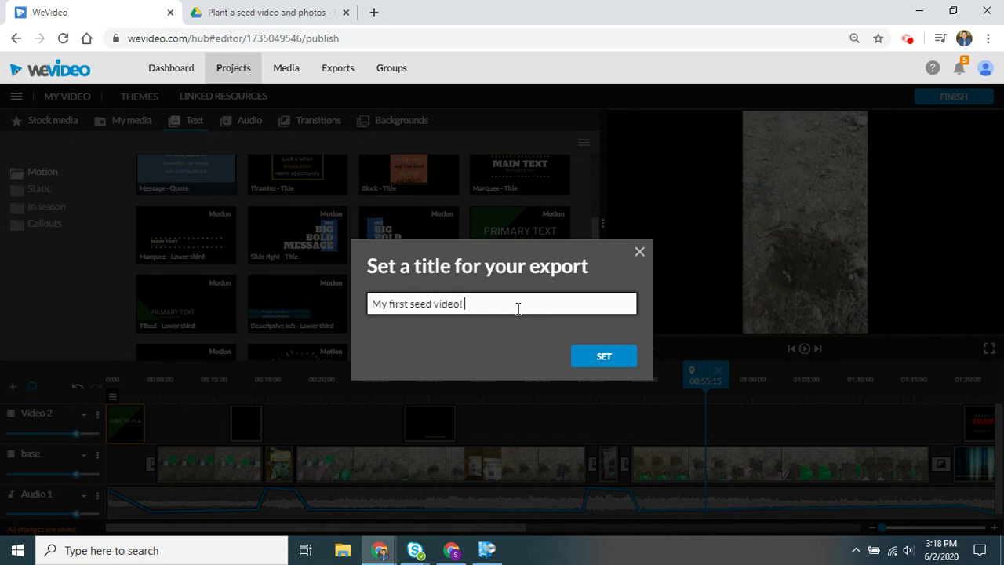
pyautogui.click(605, 354)
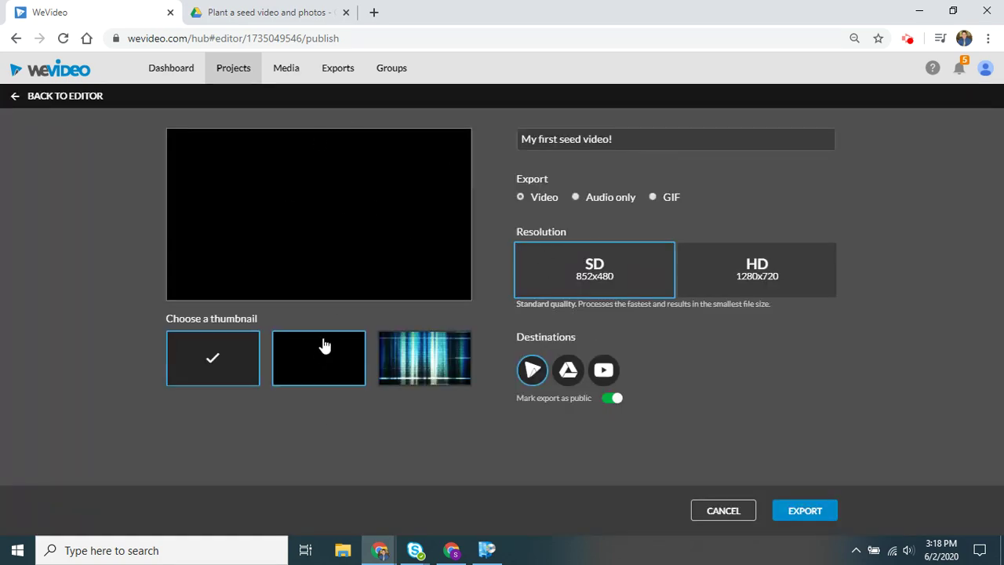
# Choose the blue TV noise image as the export thumbnail and set the resolution to HD 1280x720.
pyautogui.click(447, 365)
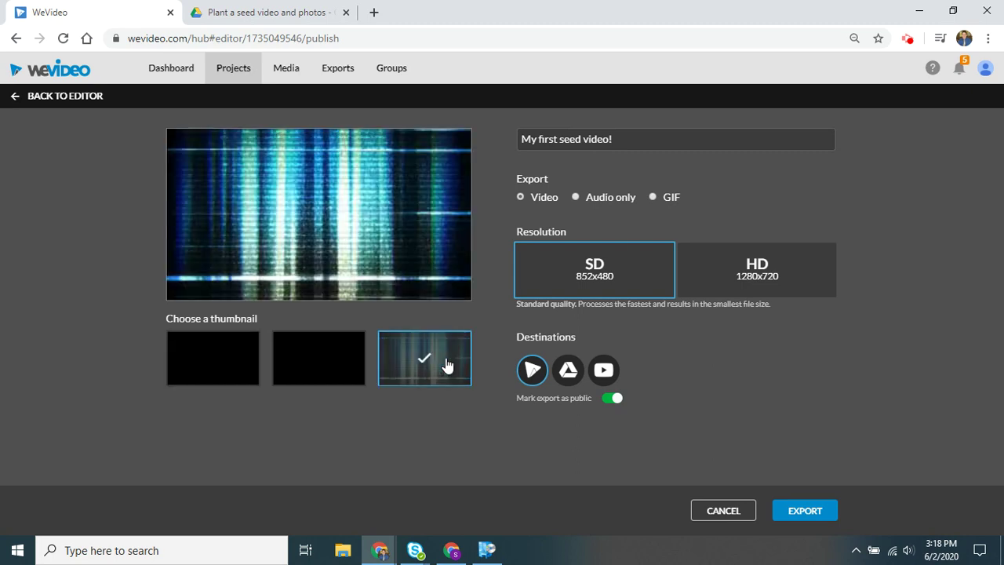
pyautogui.click(745, 273)
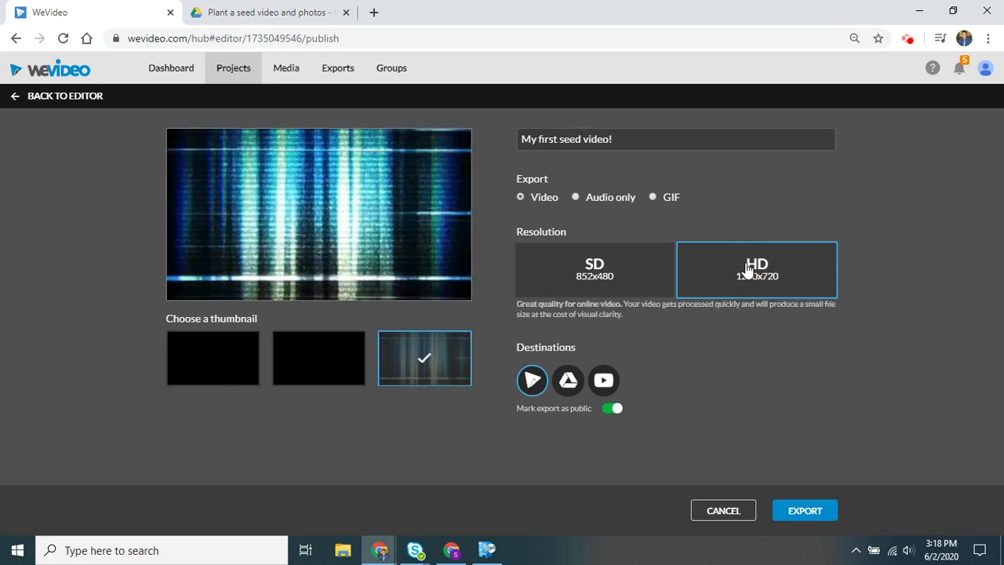
pyautogui.click(605, 292)
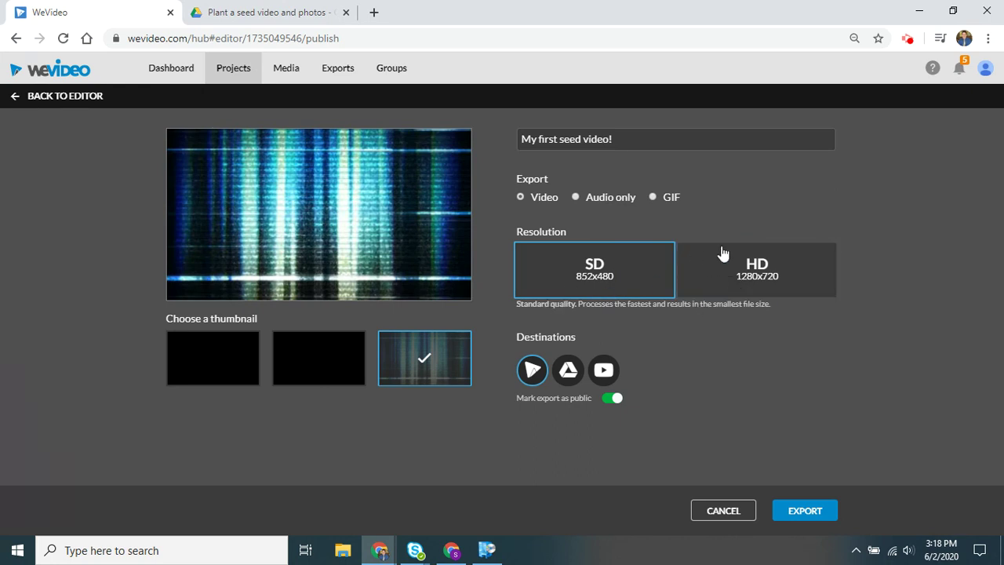
pyautogui.click(740, 276)
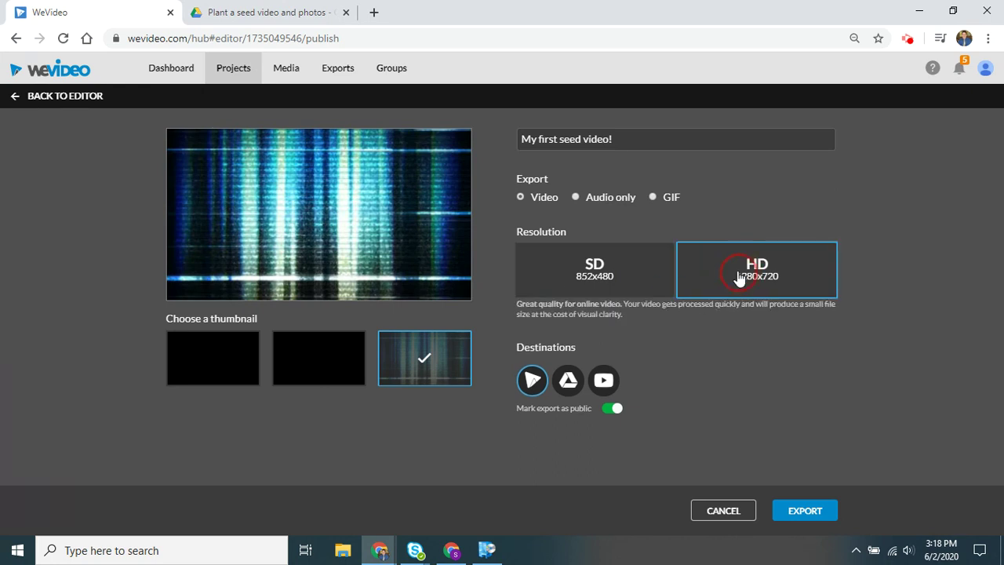
# Toggle the Google Drive export destination and start exporting the video.
pyautogui.click(565, 386)
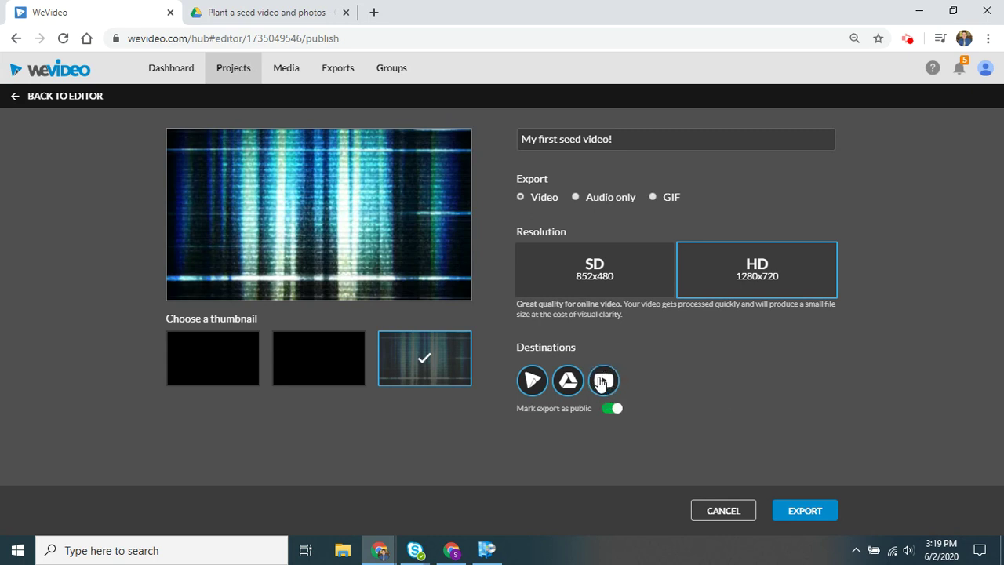
pyautogui.click(561, 384)
pyautogui.click(792, 508)
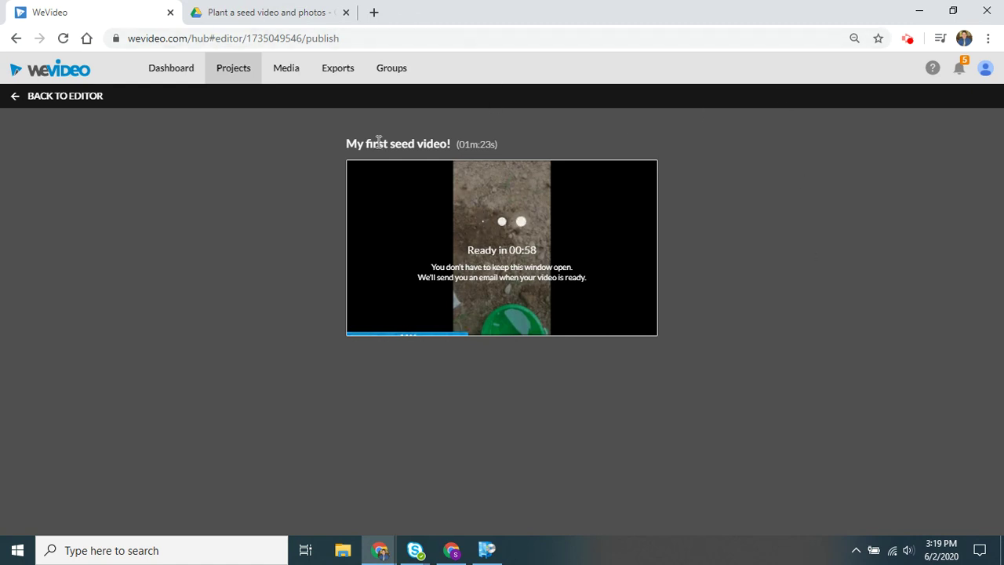
pyautogui.click(275, 12)
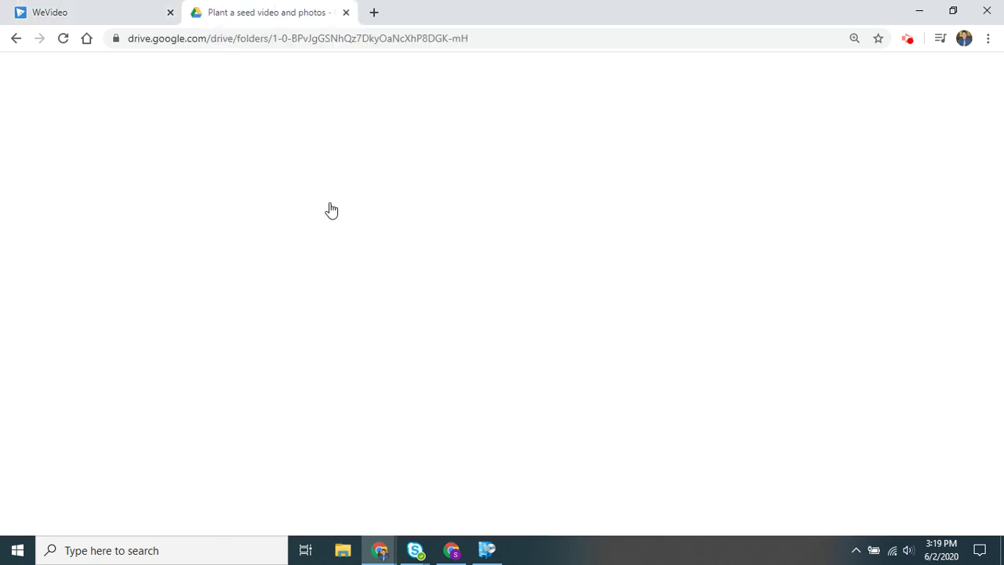
pyautogui.click(89, 9)
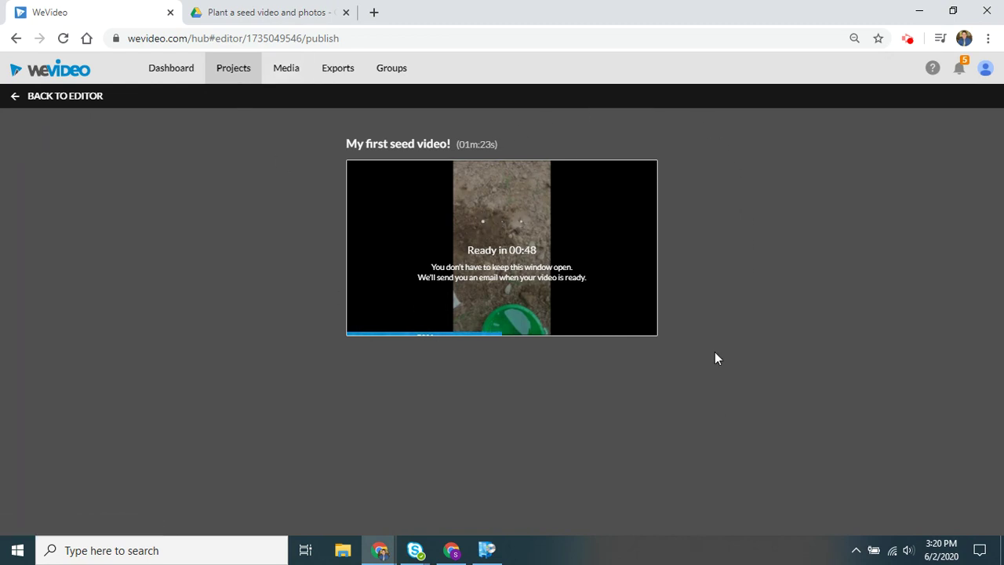
pyautogui.click(908, 39)
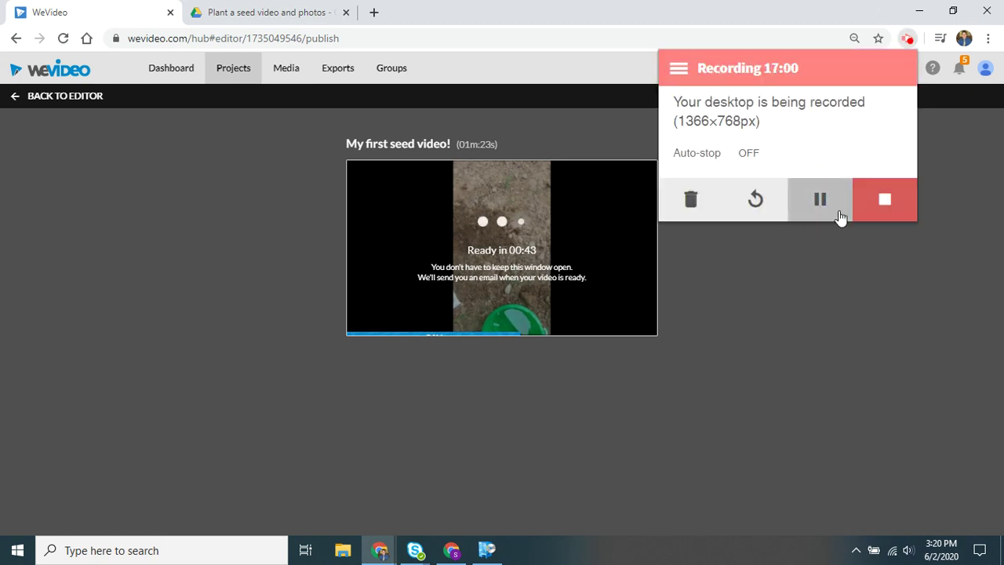